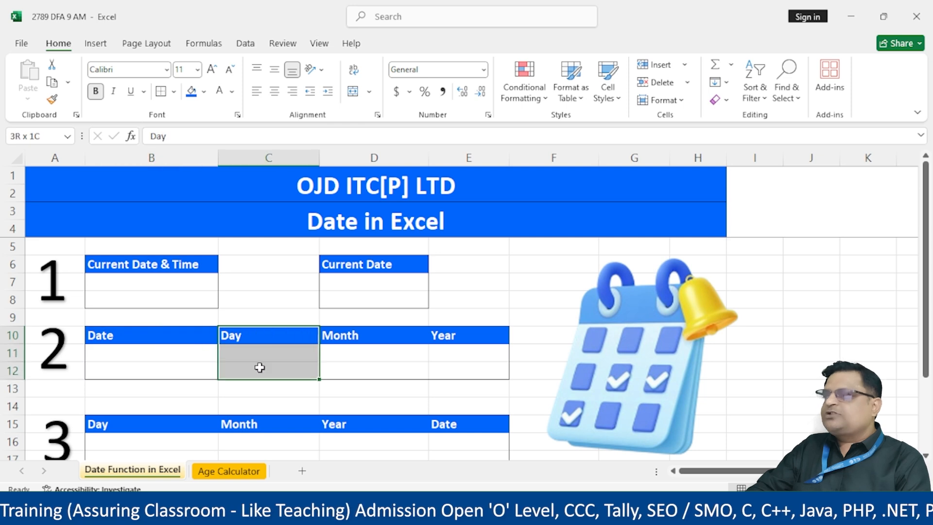
# Examine the Month and Year columns of the second table and the Day, Month, Year and Date columns of the third table.
pyautogui.moveTo(354, 330); pyautogui.dragTo(351, 375)
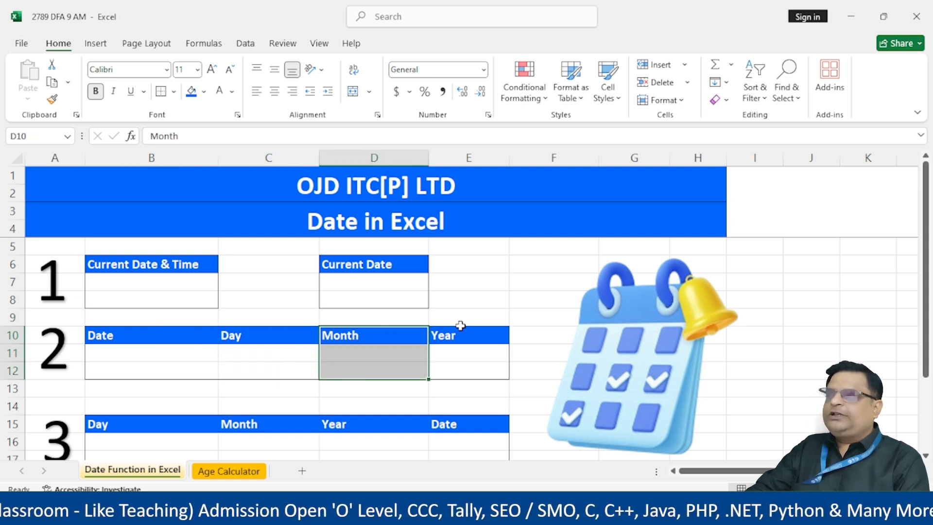
pyautogui.moveTo(454, 334); pyautogui.dragTo(456, 368)
pyautogui.scroll(-1, 154, 379)
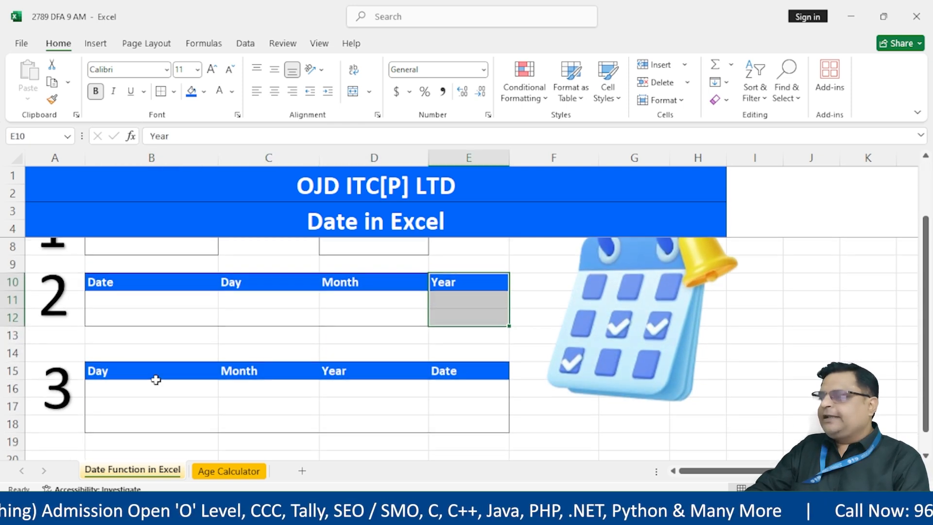
pyautogui.moveTo(131, 372); pyautogui.dragTo(131, 423)
pyautogui.moveTo(243, 379); pyautogui.dragTo(248, 423)
pyautogui.moveTo(335, 375); pyautogui.dragTo(346, 431)
pyautogui.moveTo(455, 372); pyautogui.dragTo(442, 422)
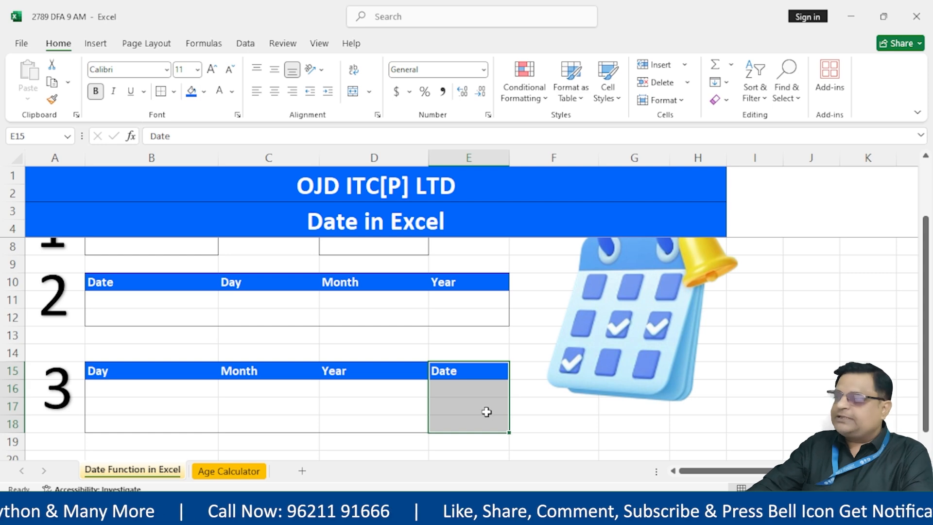
pyautogui.scroll(1, 487, 411)
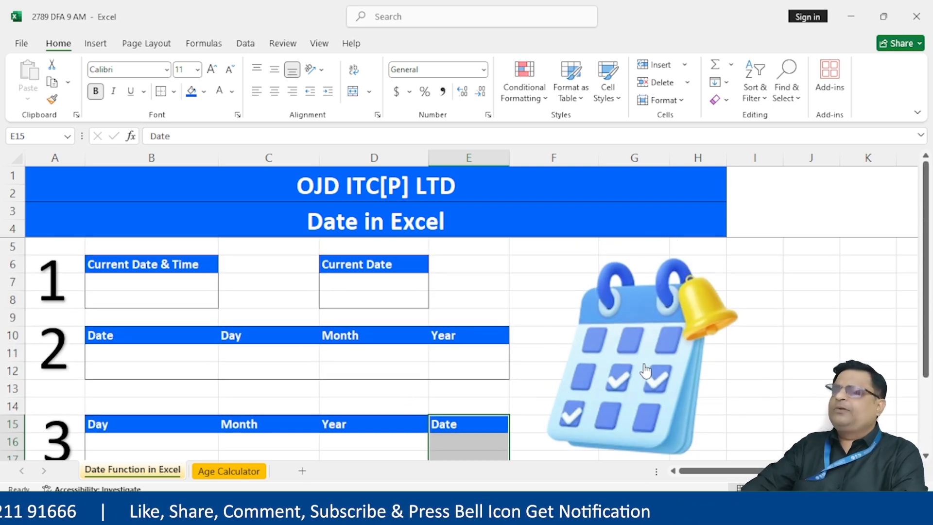
# Examine the DOB, Date, Year, Month, Day and Bonus Function columns of the student table on the Age Calculator sheet.
pyautogui.hotkey('ctrl', 'pagedown')
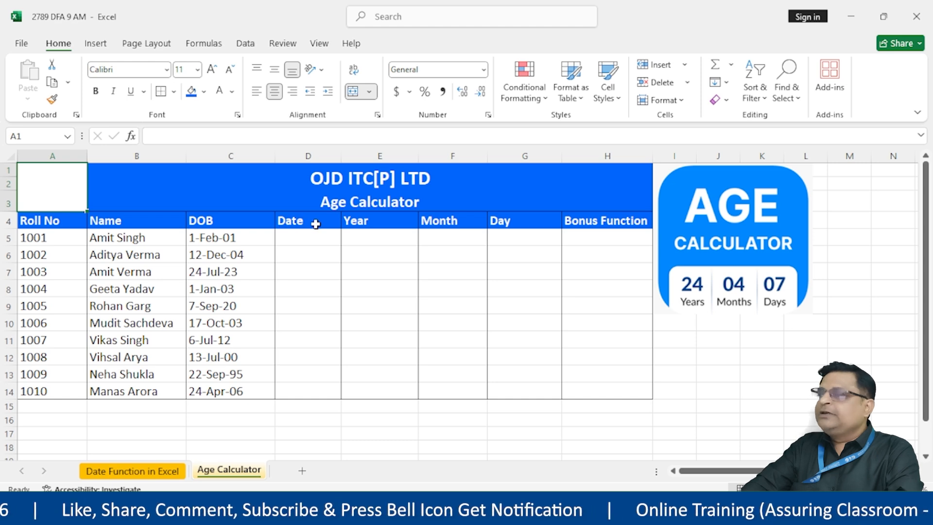
pyautogui.moveTo(313, 221); pyautogui.dragTo(309, 386)
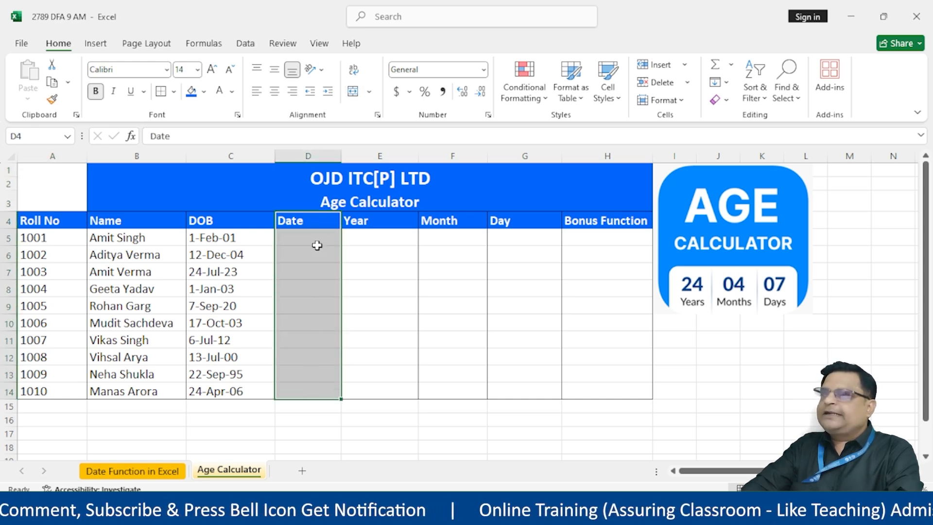
pyautogui.moveTo(316, 238); pyautogui.dragTo(312, 393)
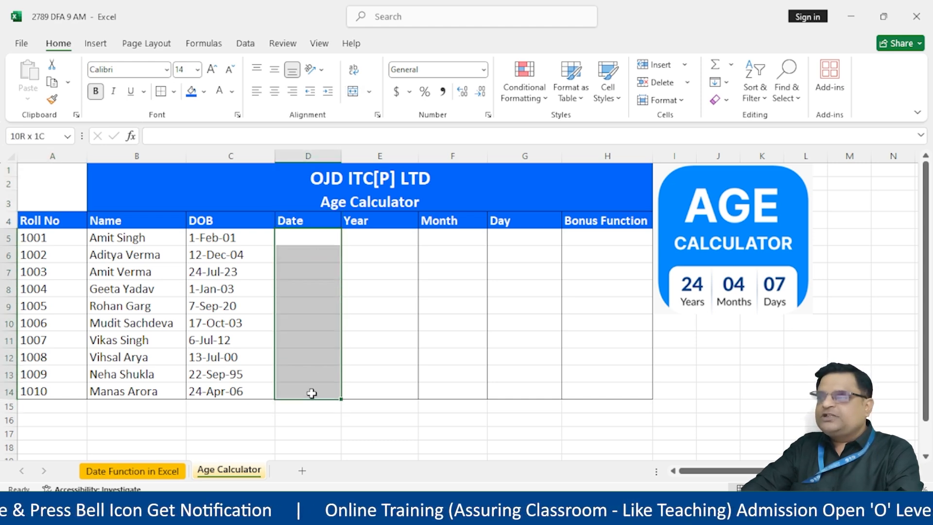
pyautogui.moveTo(390, 238); pyautogui.dragTo(388, 393)
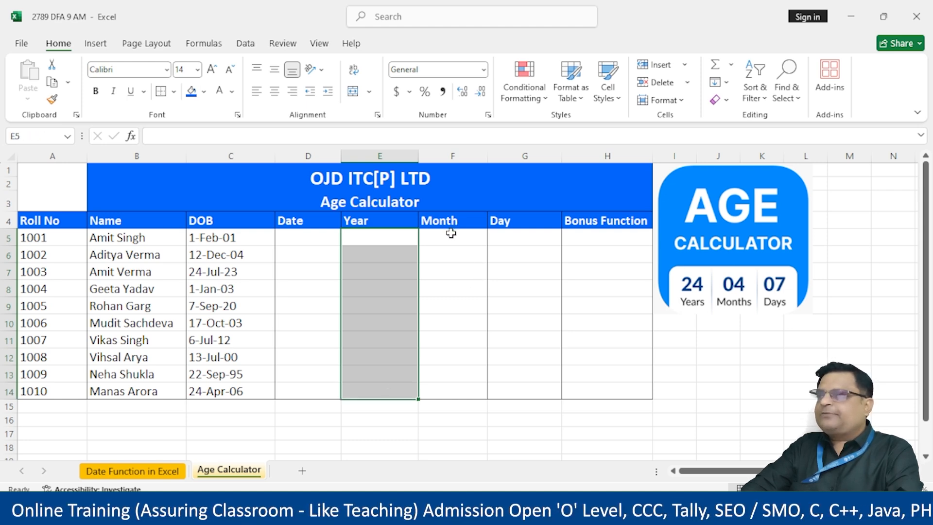
pyautogui.moveTo(448, 235); pyautogui.dragTo(455, 391)
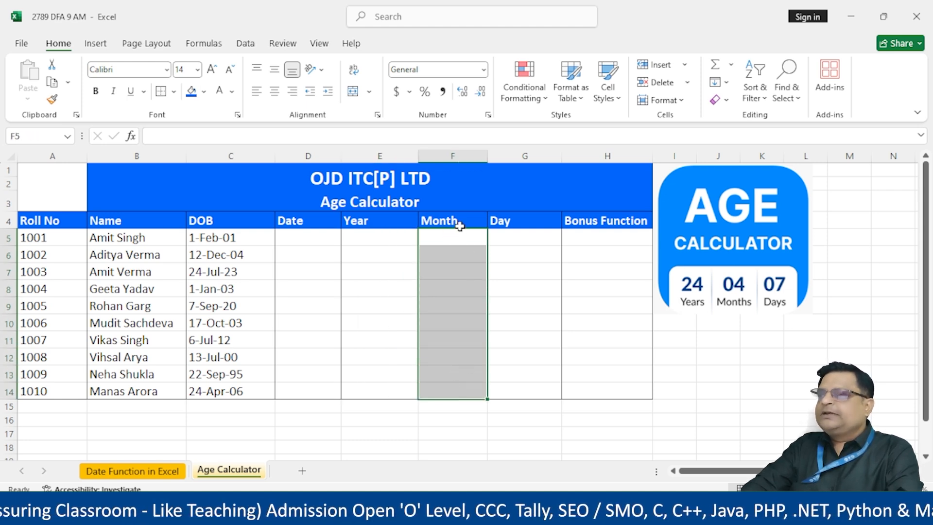
pyautogui.click(544, 237)
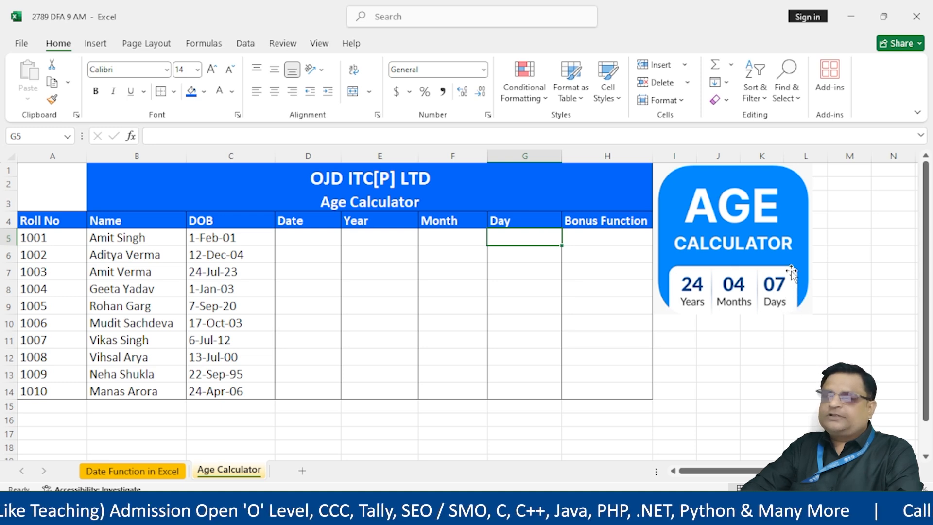
pyautogui.moveTo(535, 237); pyautogui.dragTo(534, 399)
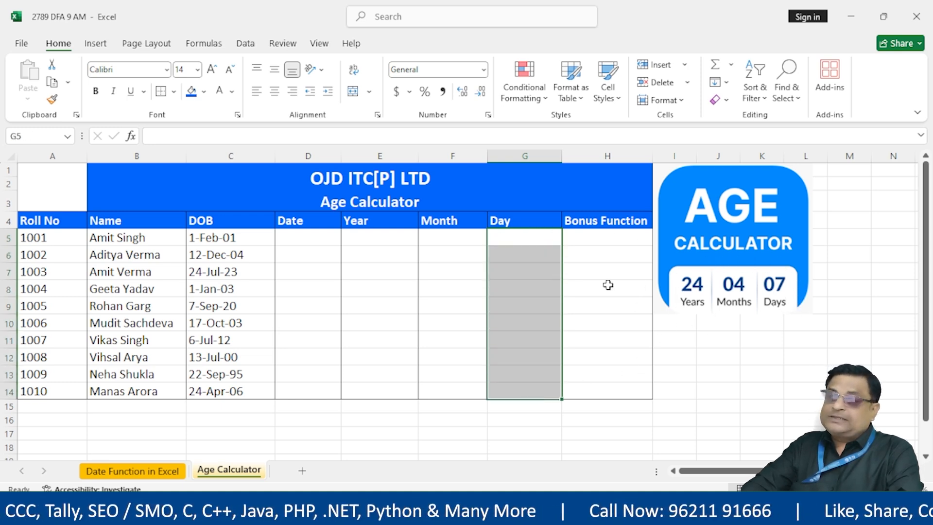
pyautogui.moveTo(592, 235); pyautogui.dragTo(608, 392)
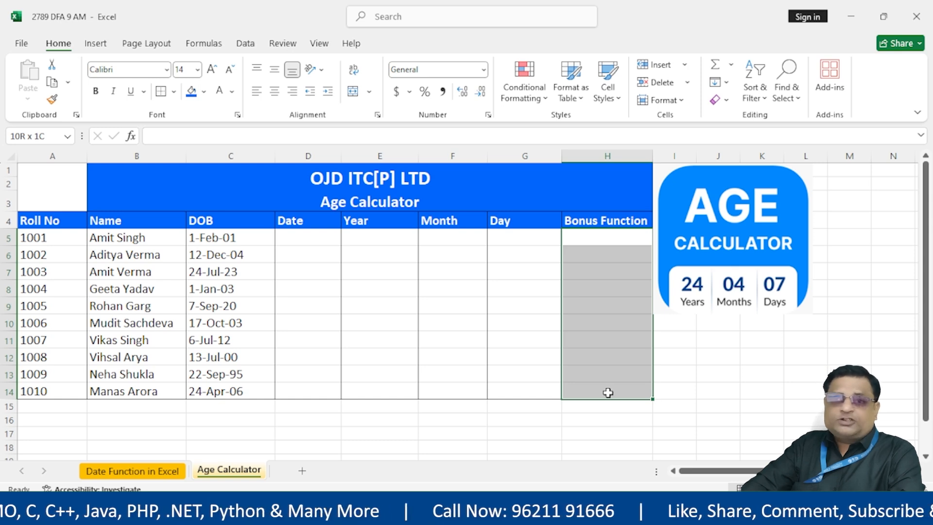
pyautogui.moveTo(232, 237); pyautogui.dragTo(261, 384)
pyautogui.click(307, 356)
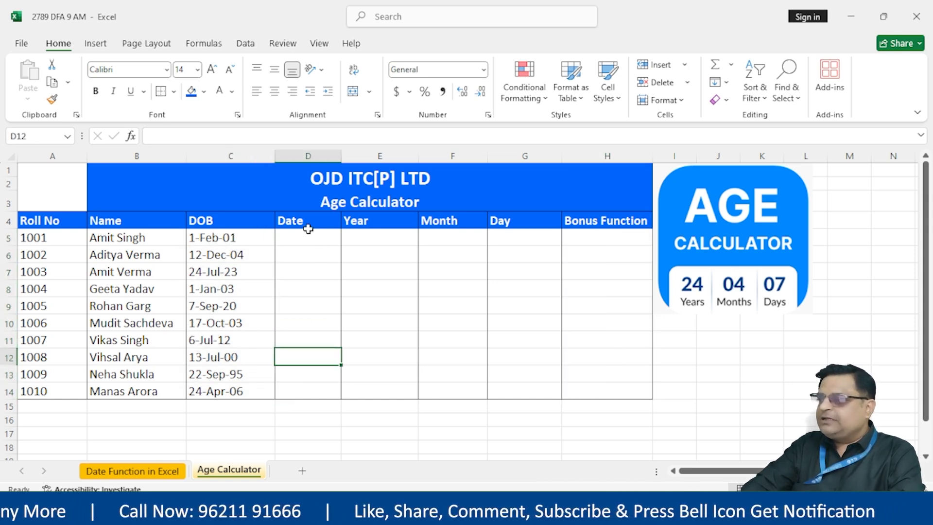
# On the Date Function in Excel sheet, enter the formula =NOW() in cell B7 under Current Date & Time.
pyautogui.click(146, 472)
pyautogui.click(124, 285)
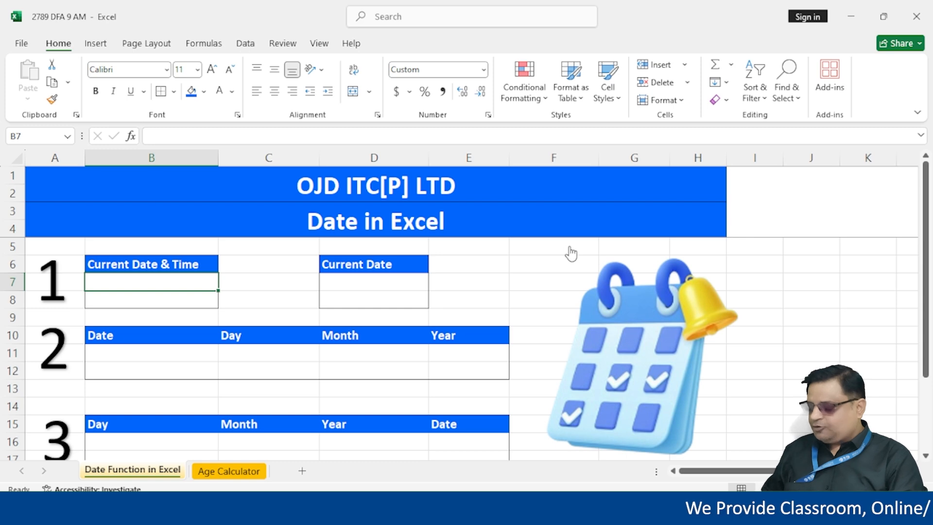
pyautogui.write('=NO')
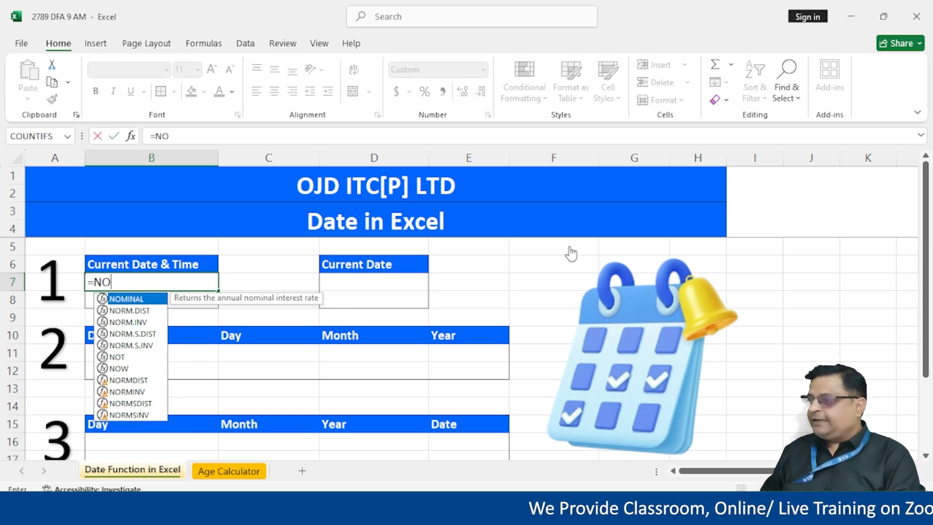
pyautogui.write('W()')
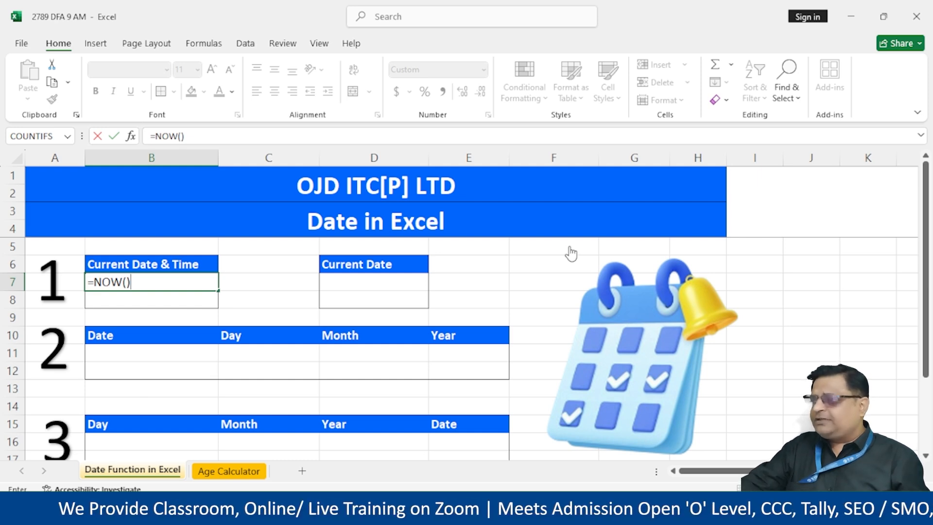
pyautogui.press('Return')
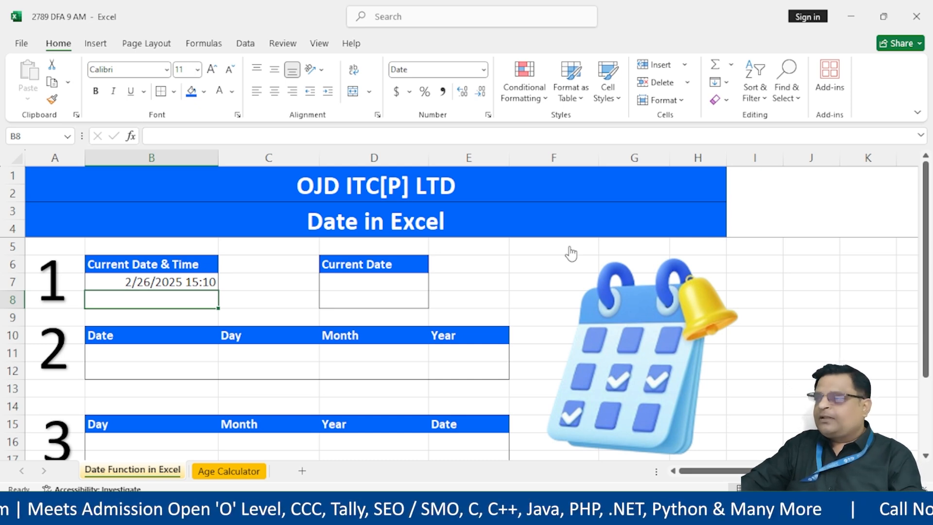
# Enter the formula =TODAY() in cell D7 under Current Date.
pyautogui.click(376, 284)
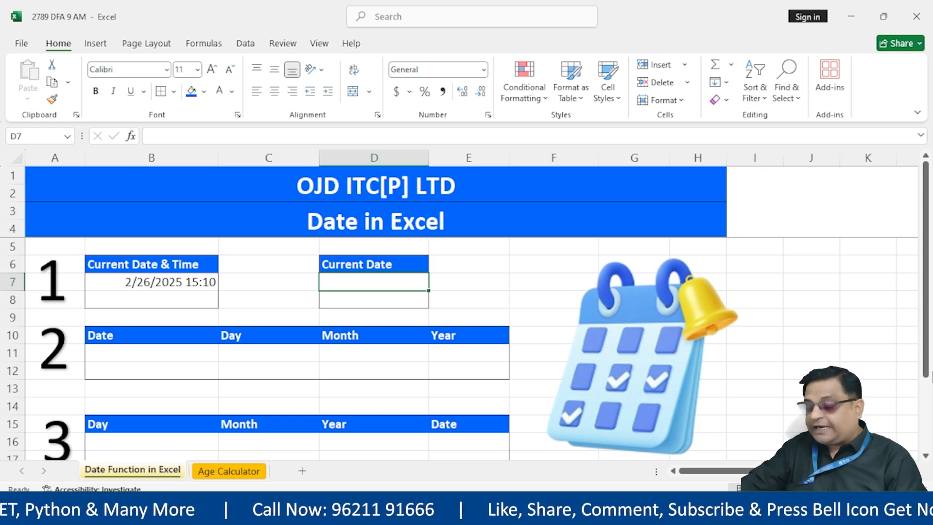
pyautogui.write('=')
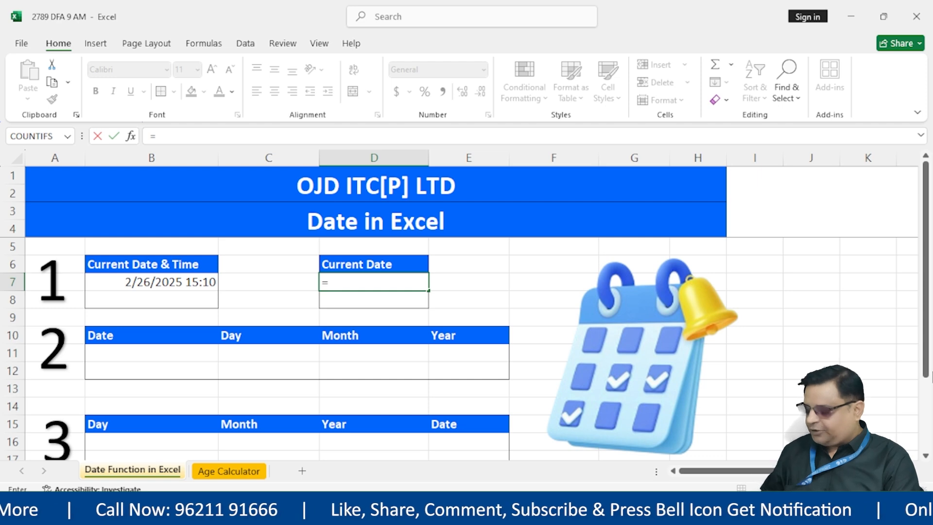
pyautogui.write('TODAY')
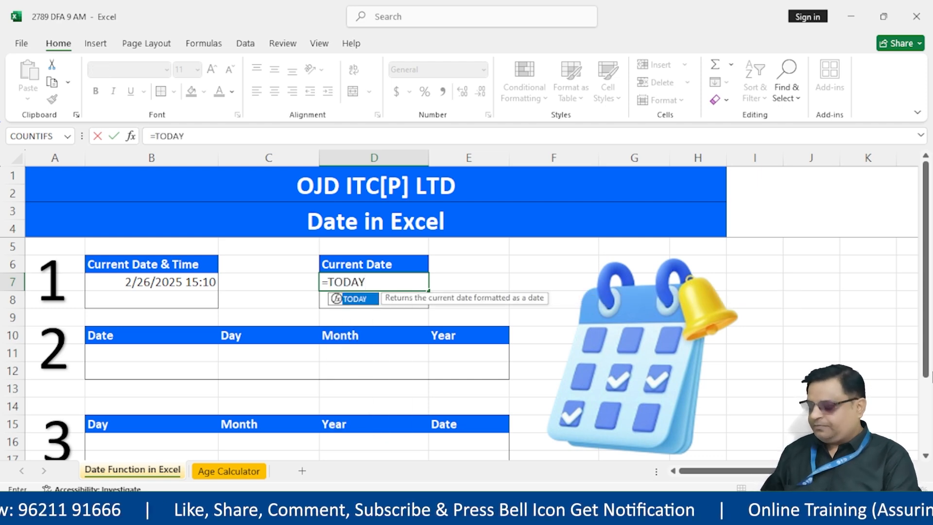
pyautogui.write('()')
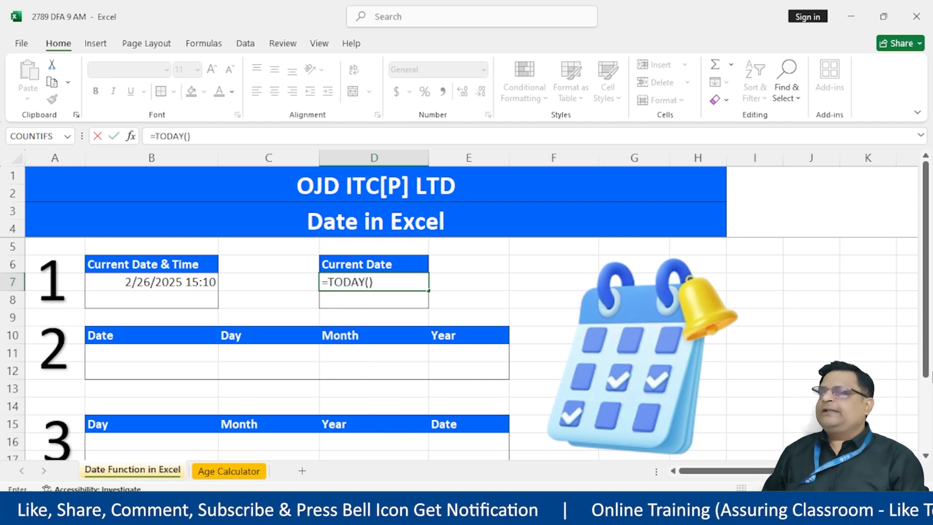
pyautogui.press('Return')
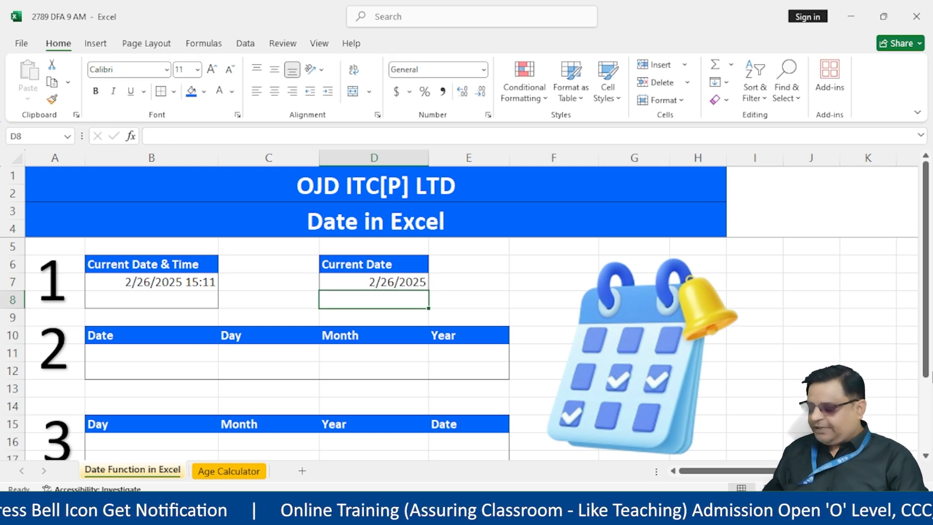
# Insert the current date, 2/26/2025, as a static value in cell D8.
pyautogui.hotkey('ctrl', ';')
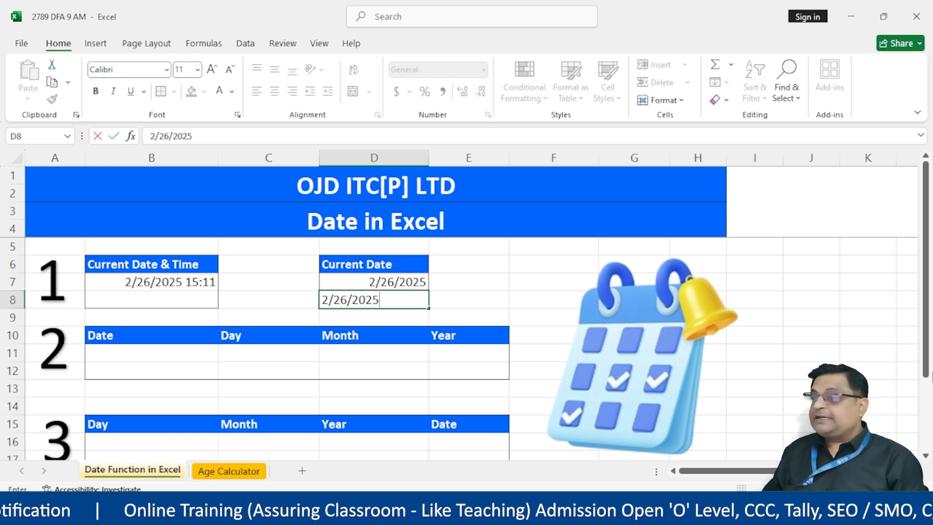
pyautogui.press('Return')
pyautogui.press('Up')
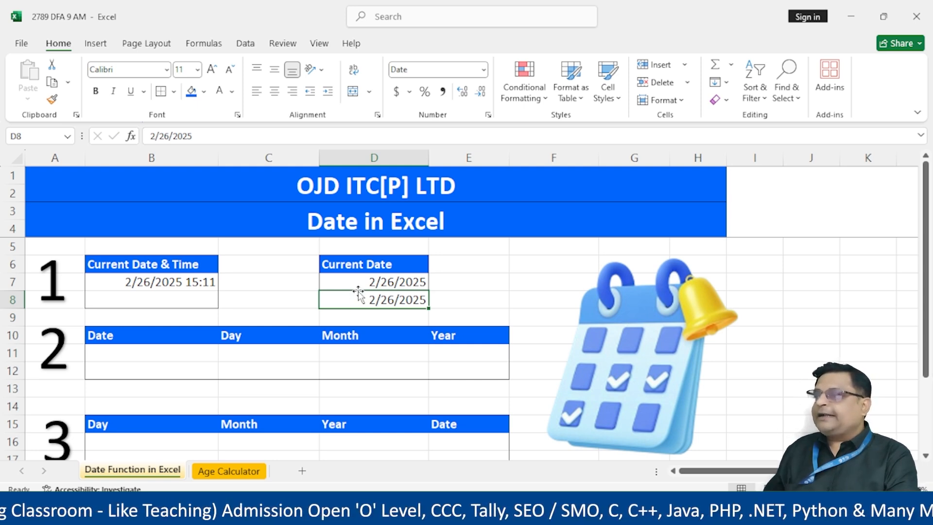
# Enter the uppercase label CTRL+; in cell E8 beside the static date.
pyautogui.click(475, 298)
pyautogui.write('ctrl')
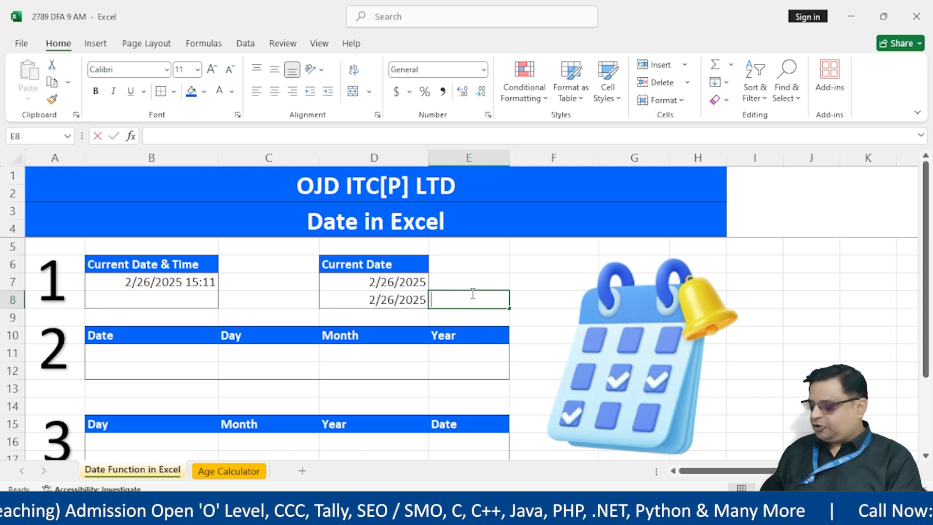
pyautogui.press('BackSpace')
pyautogui.press('BackSpace')
pyautogui.press('BackSpace')
pyautogui.press('BackSpace')
pyautogui.write('CTRL+')
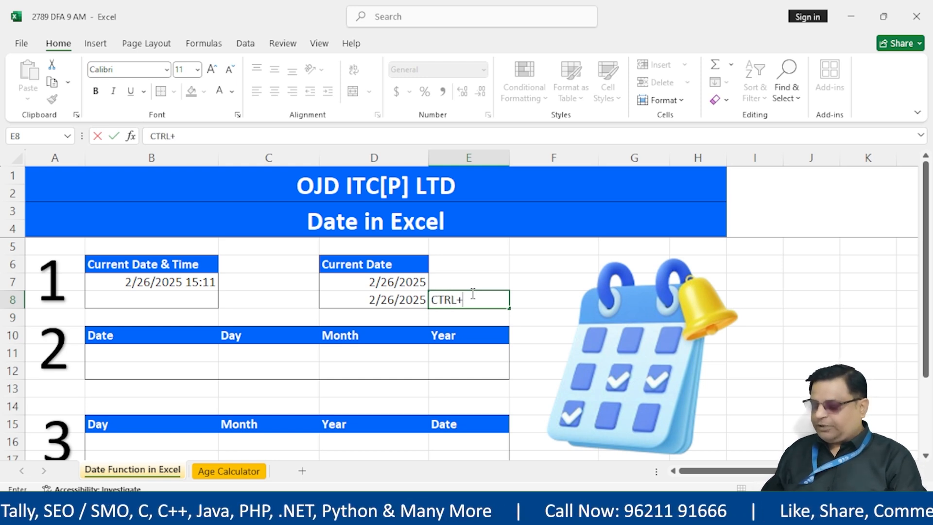
pyautogui.write(';')
pyautogui.press('Return')
# Format label cell E8 with blue fill and bold white text, and date cell D8 with blue fill and white text.
pyautogui.click(471, 293)
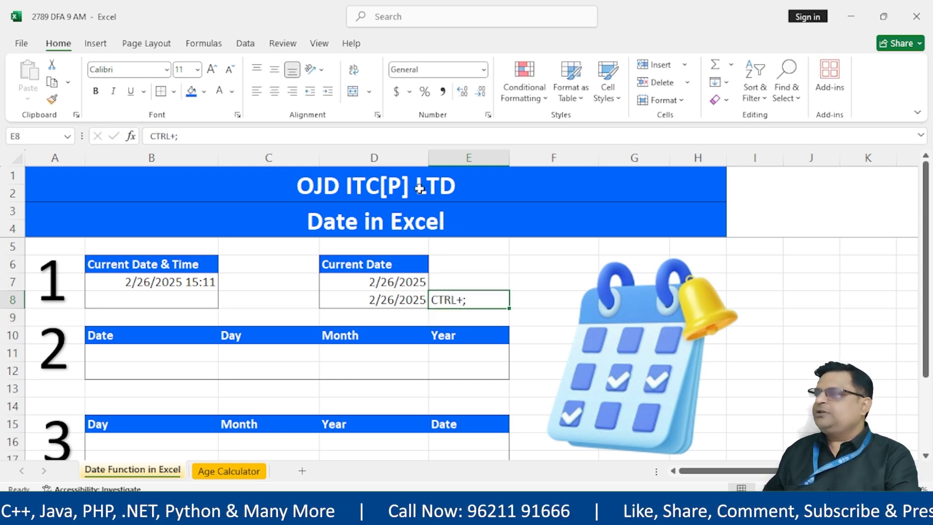
pyautogui.click(191, 91)
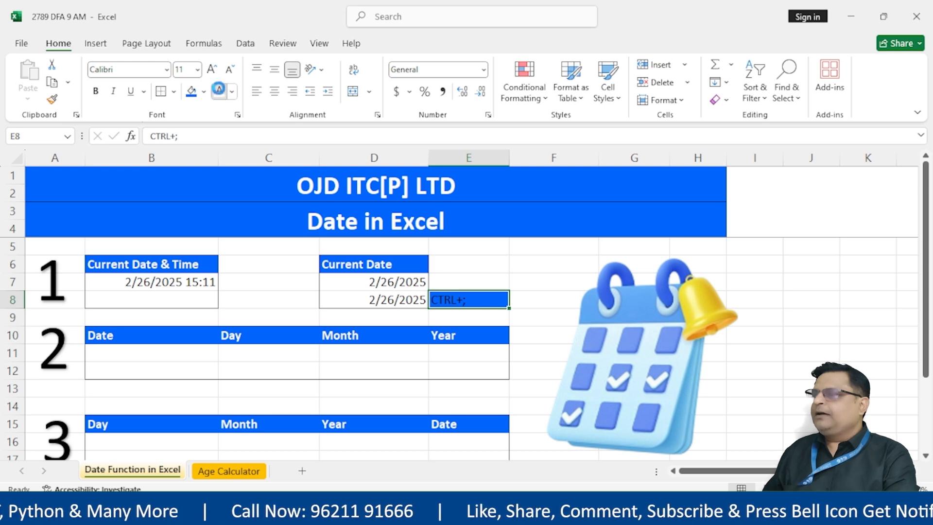
pyautogui.click(220, 91)
pyautogui.click(95, 91)
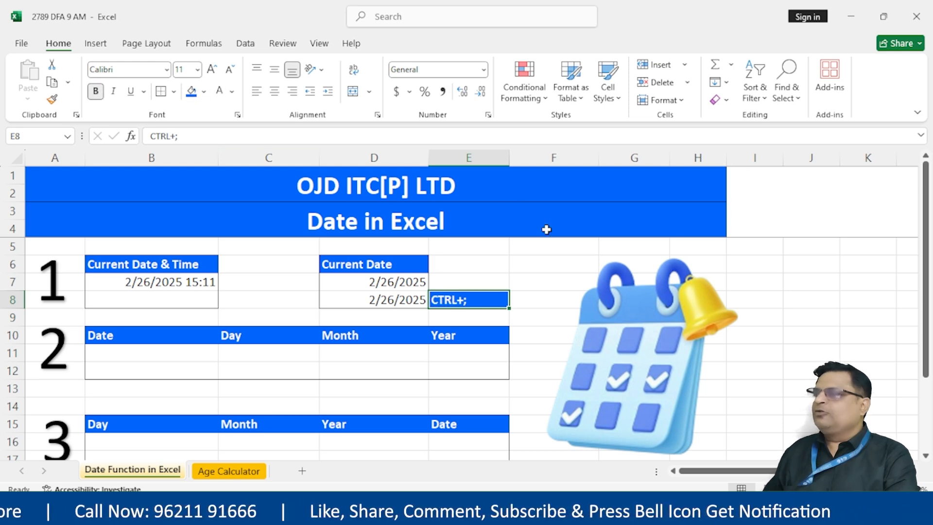
pyautogui.click(371, 299)
pyautogui.click(191, 90)
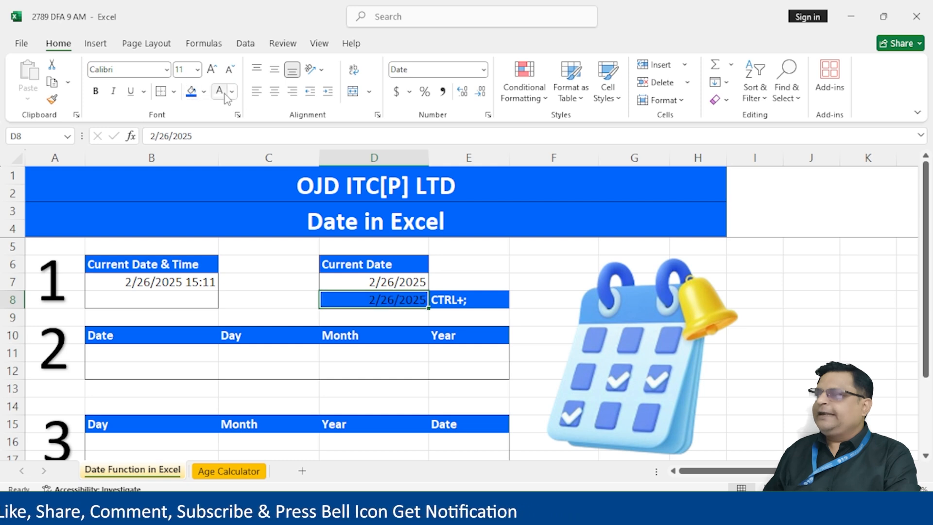
pyautogui.click(220, 90)
# Review the formula in cell D7 and the Date, Day, Month and Year columns of the second table.
pyautogui.click(374, 284)
pyautogui.doubleClick(374, 284)
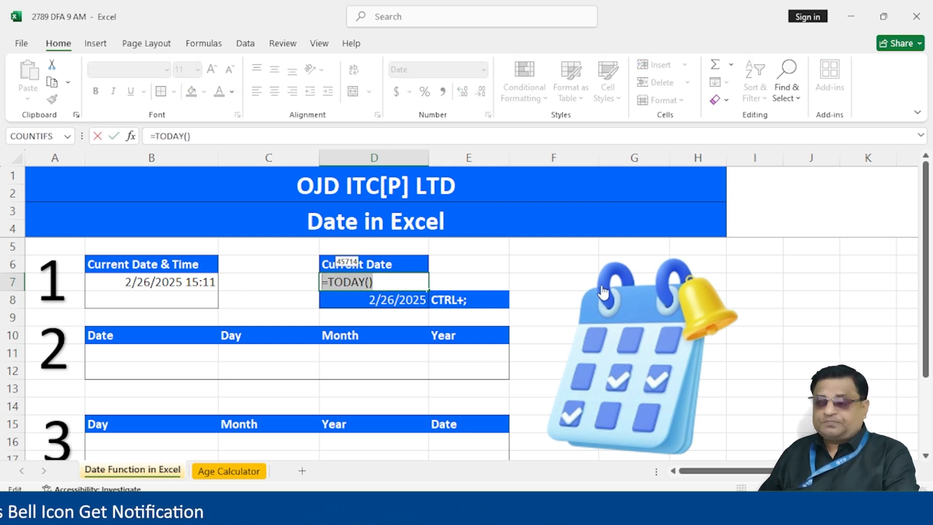
pyautogui.hotkey('ctrl', 'Return')
pyautogui.click(117, 354)
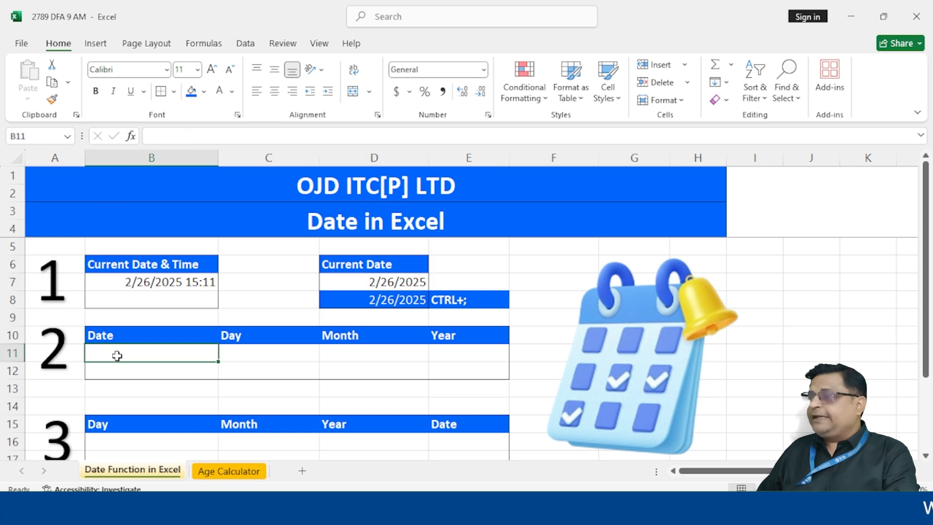
pyautogui.click(226, 352)
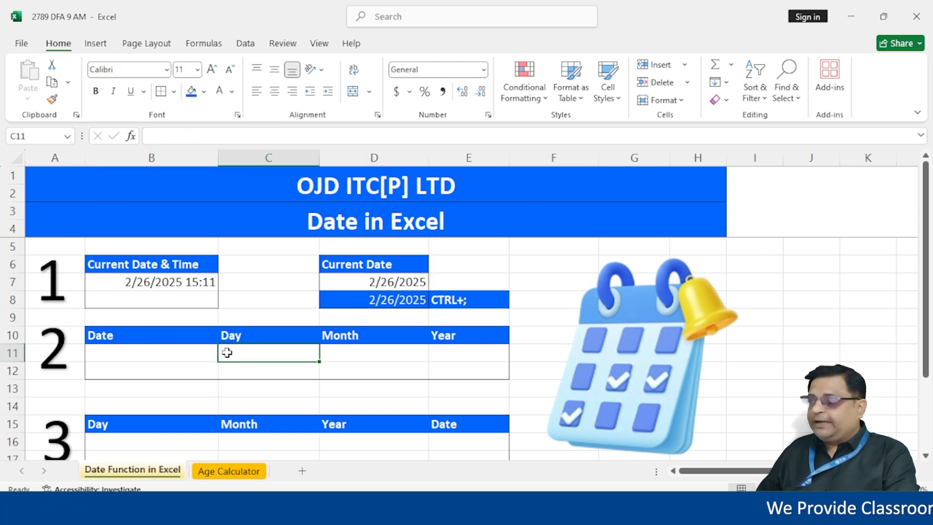
pyautogui.click(127, 357)
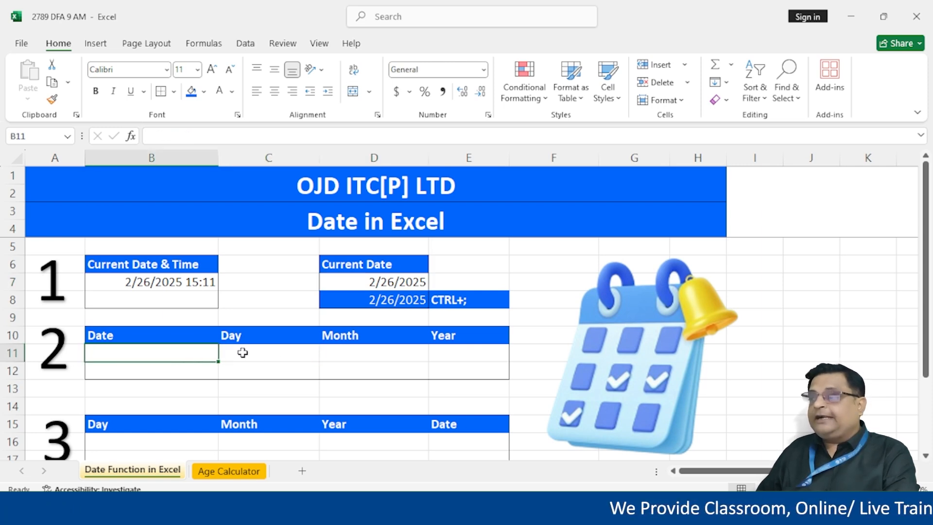
pyautogui.moveTo(255, 342); pyautogui.dragTo(264, 364)
pyautogui.moveTo(353, 335); pyautogui.dragTo(352, 371)
pyautogui.moveTo(436, 336); pyautogui.dragTo(457, 372)
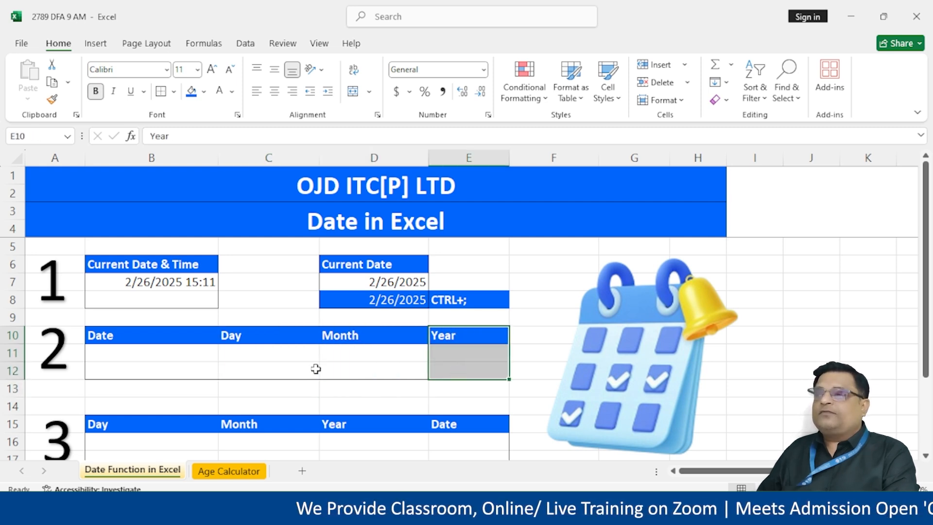
# Enter the date 26-Feb-2025 in cell B11 under the second table's Date heading.
pyautogui.moveTo(372, 339); pyautogui.dragTo(372, 368)
pyautogui.moveTo(454, 336); pyautogui.dragTo(457, 369)
pyautogui.click(152, 353)
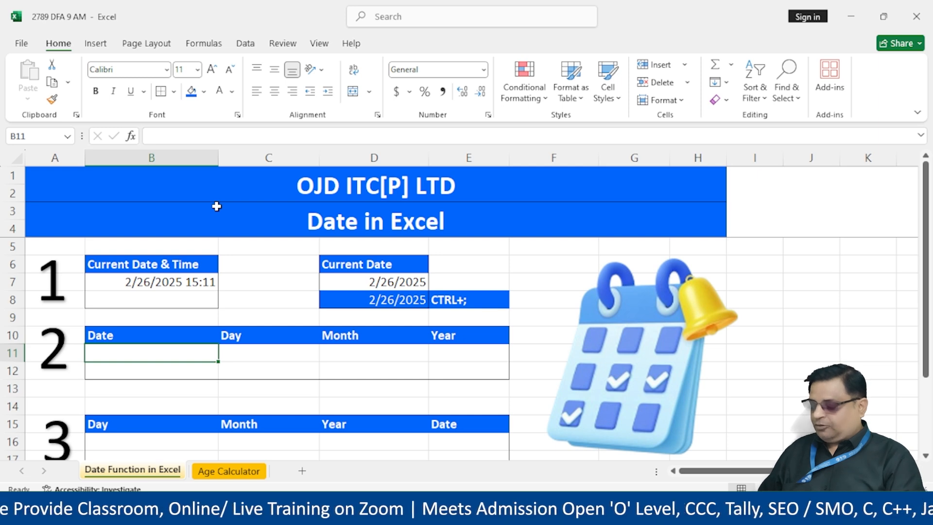
pyautogui.write('26-fE')
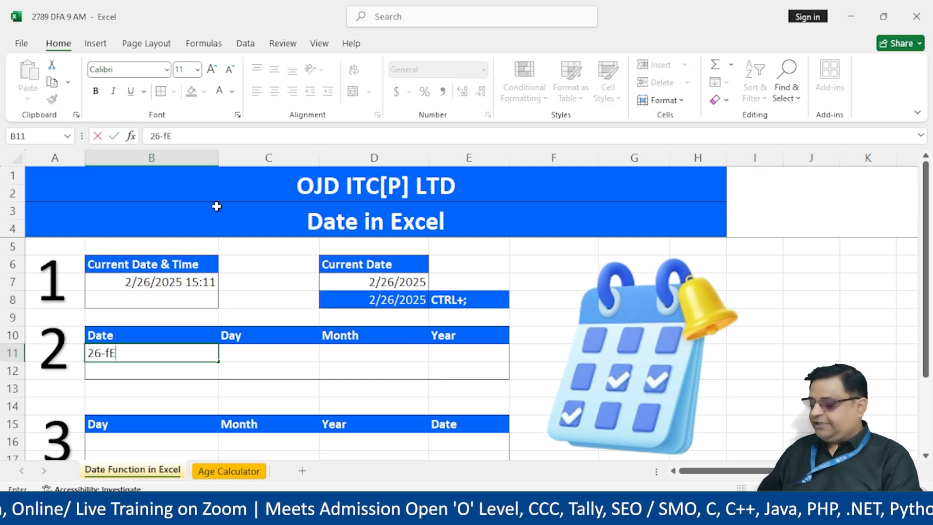
pyautogui.write('B')
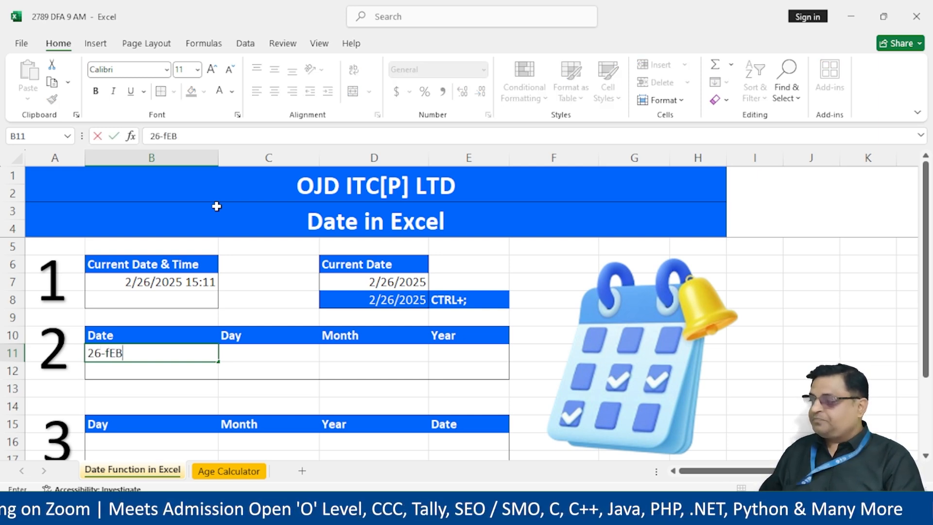
pyautogui.write('-2025')
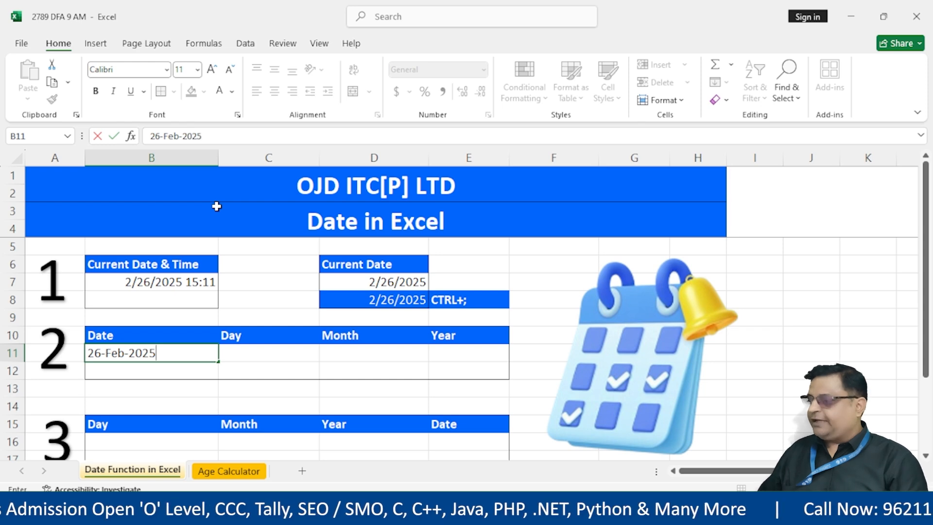
pyautogui.press('Return')
# Extract the day from the date in B11 into cell C11 with the formula =DAY(B11).
pyautogui.press('Up')
pyautogui.press('Right')
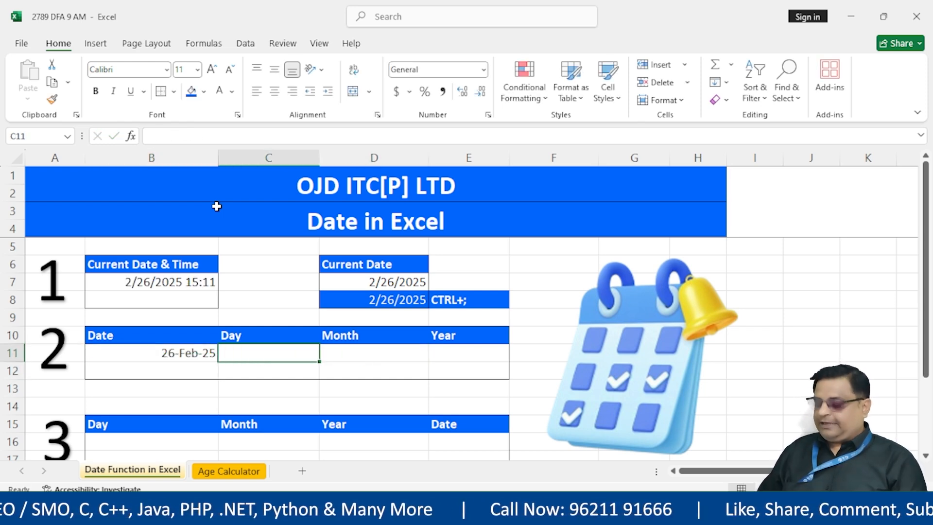
pyautogui.write('=day')
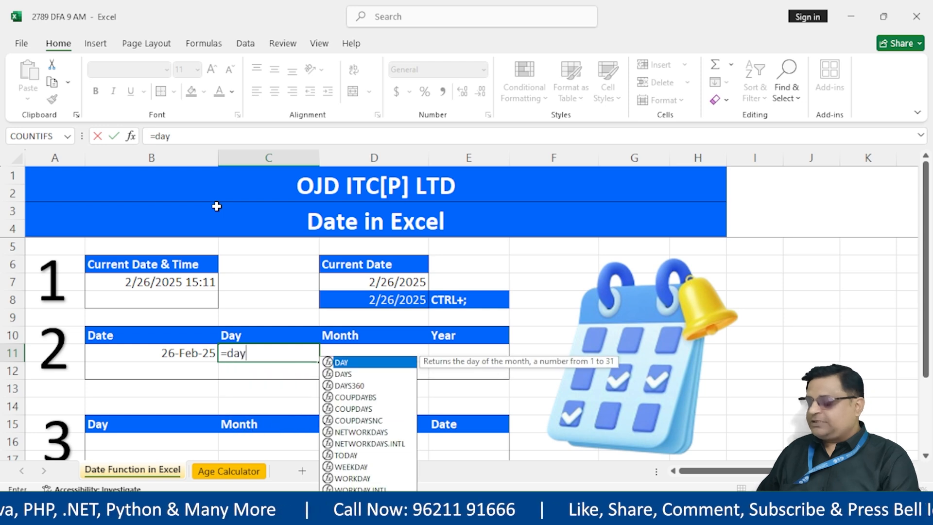
pyautogui.write('(')
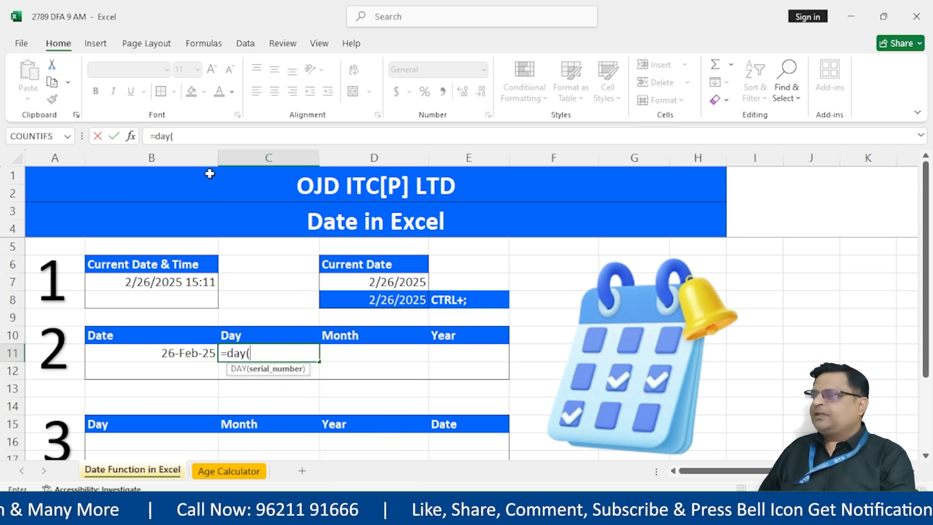
pyautogui.click(150, 349)
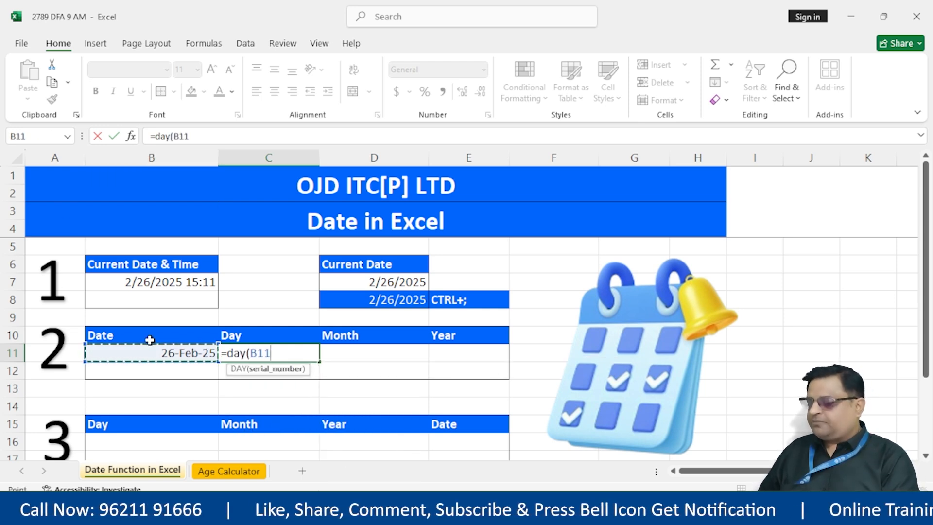
pyautogui.write(')')
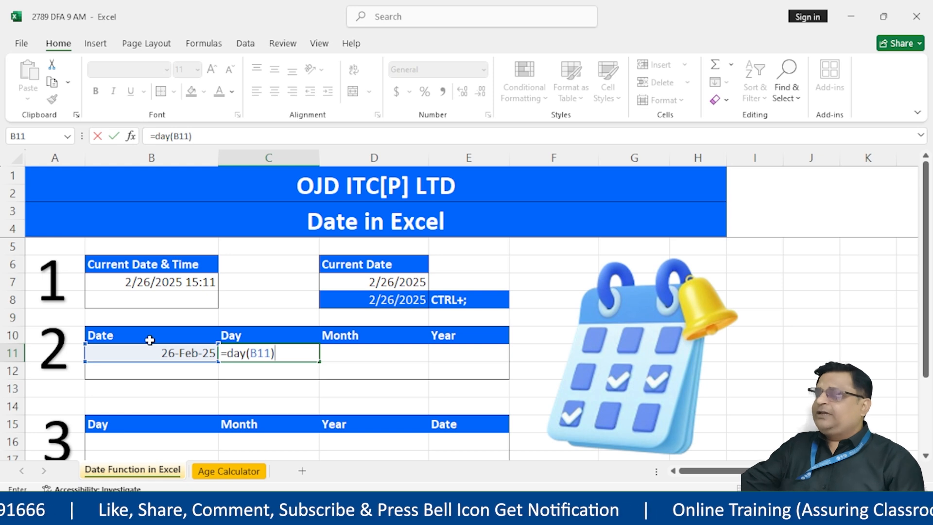
pyautogui.press('Return')
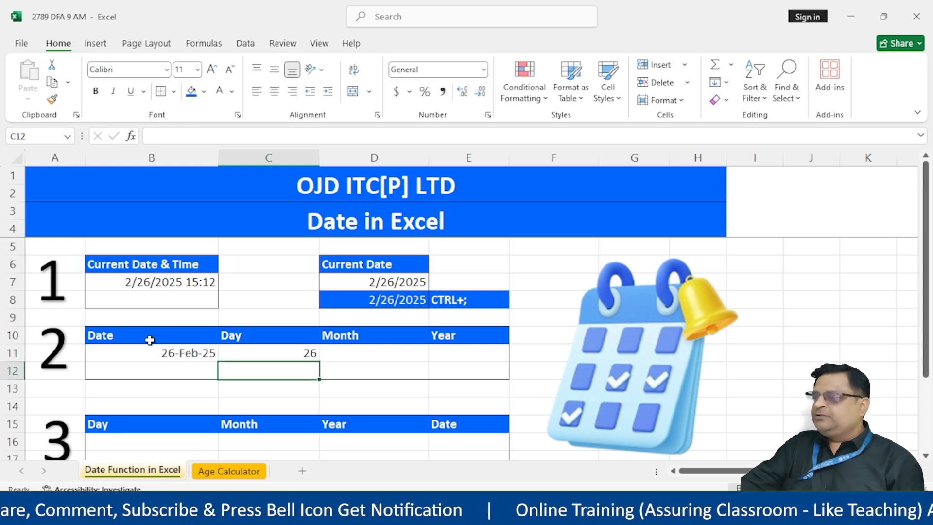
# Extract the month number from the date in B11 into cell D11 with =MONTH(B11).
pyautogui.press('Up')
pyautogui.press('Right')
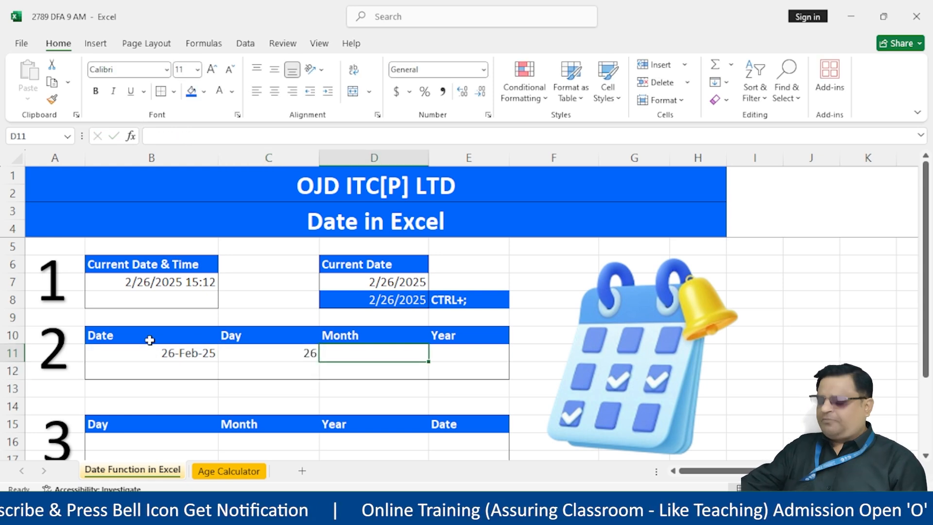
pyautogui.write('=mo')
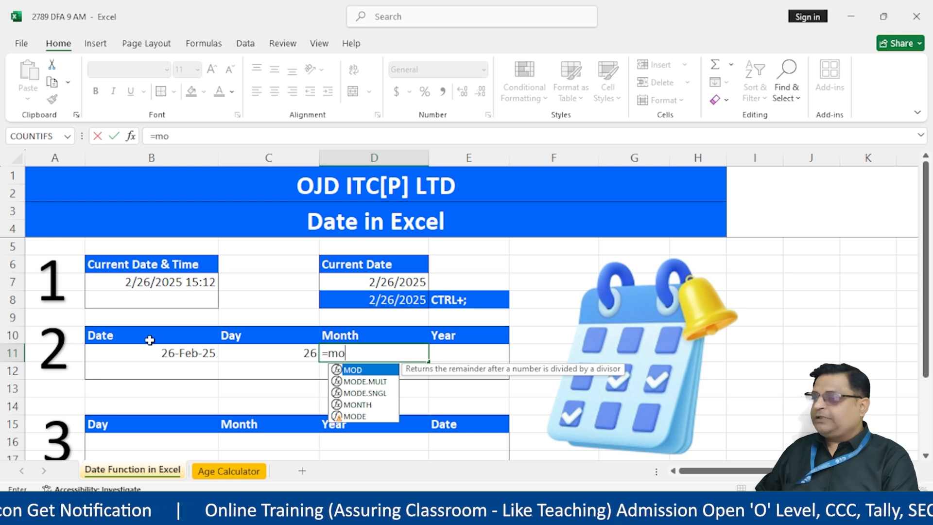
pyautogui.write('nth')
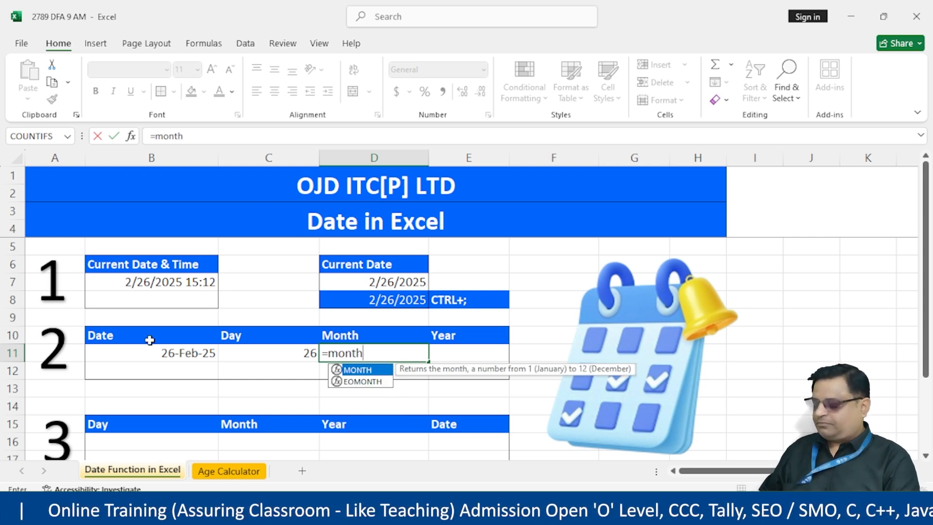
pyautogui.write('(')
pyautogui.click(149, 352)
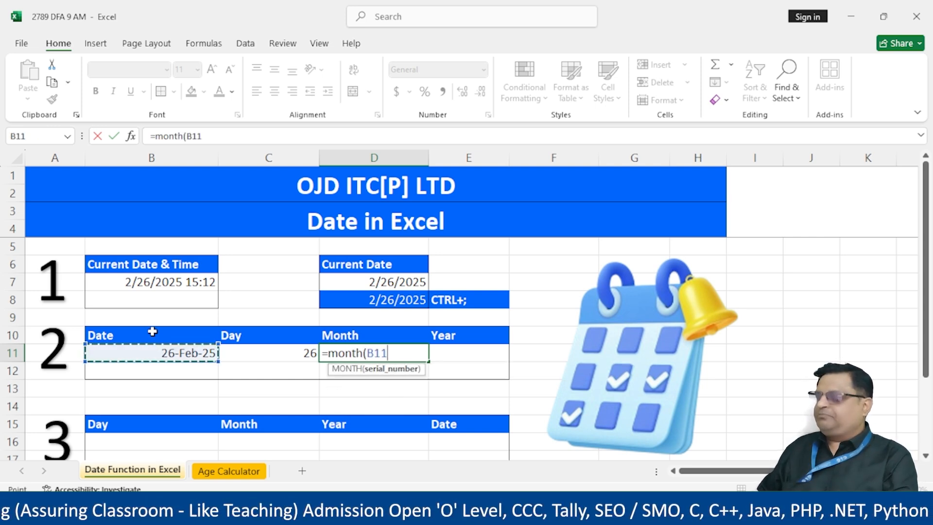
pyautogui.write(')')
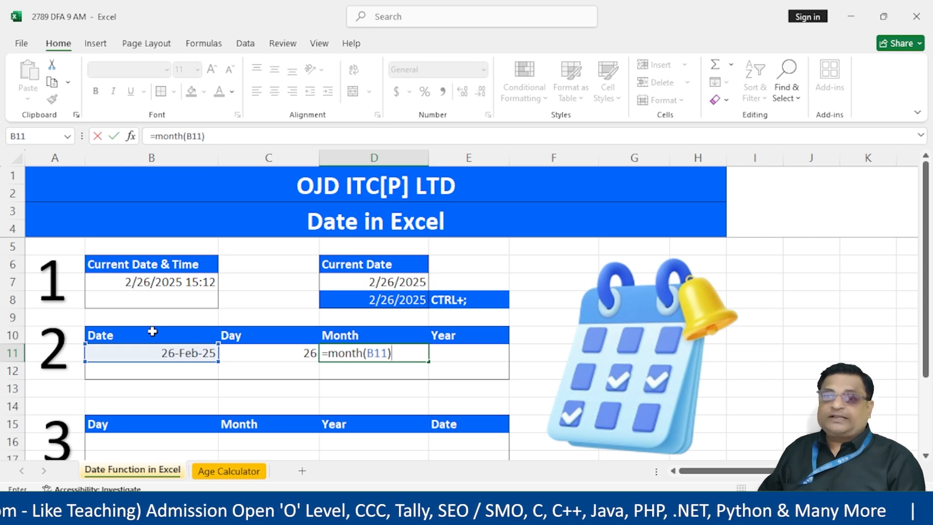
pyautogui.press('Return')
# Extract the year from the date in B11 into cell E11 with =YEAR(B11).
pyautogui.press('Up')
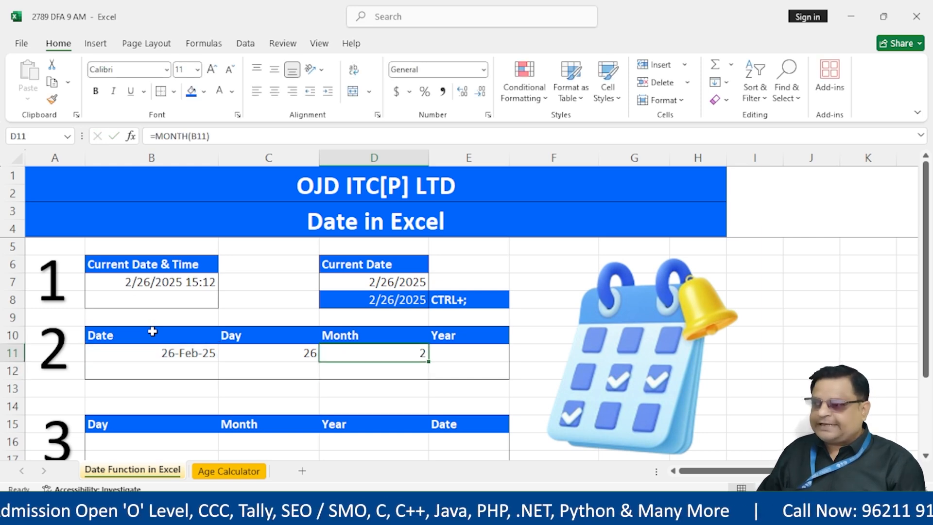
pyautogui.press('Right')
pyautogui.write('=')
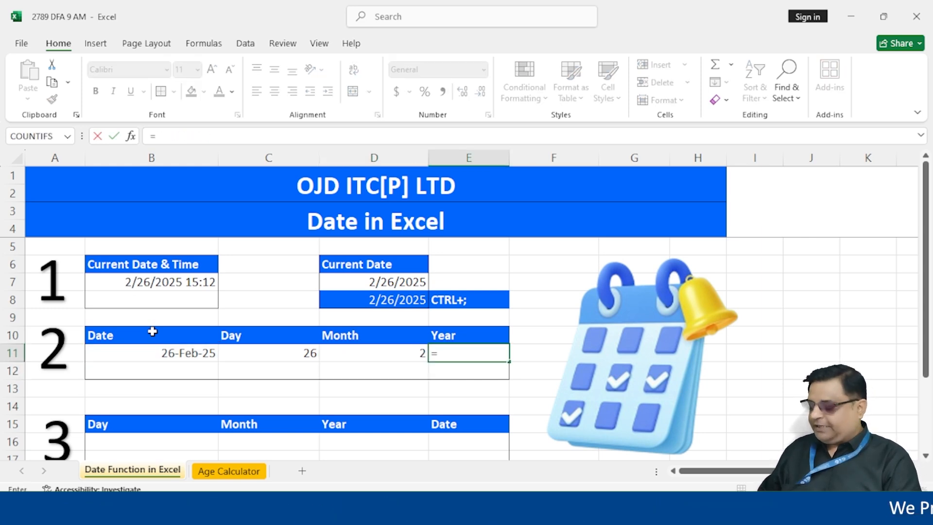
pyautogui.write('year(')
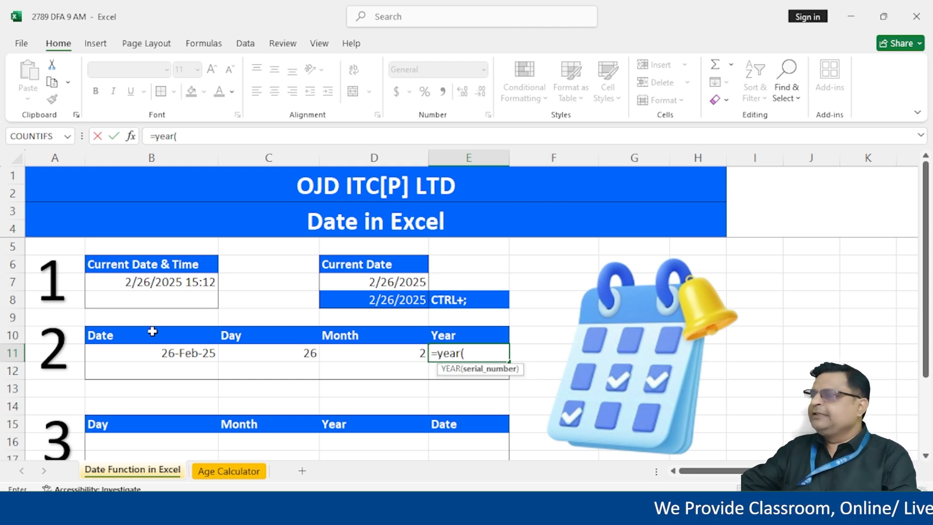
pyautogui.click(141, 368)
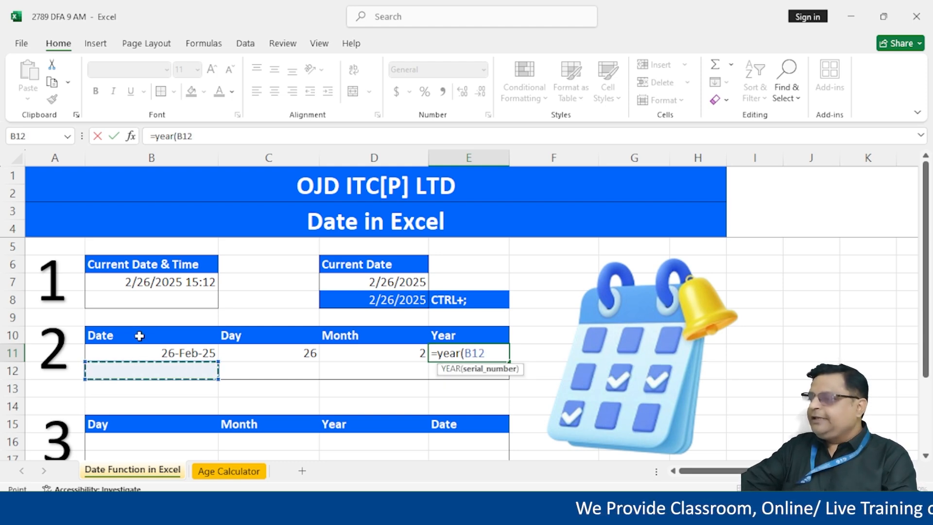
pyautogui.click(164, 360)
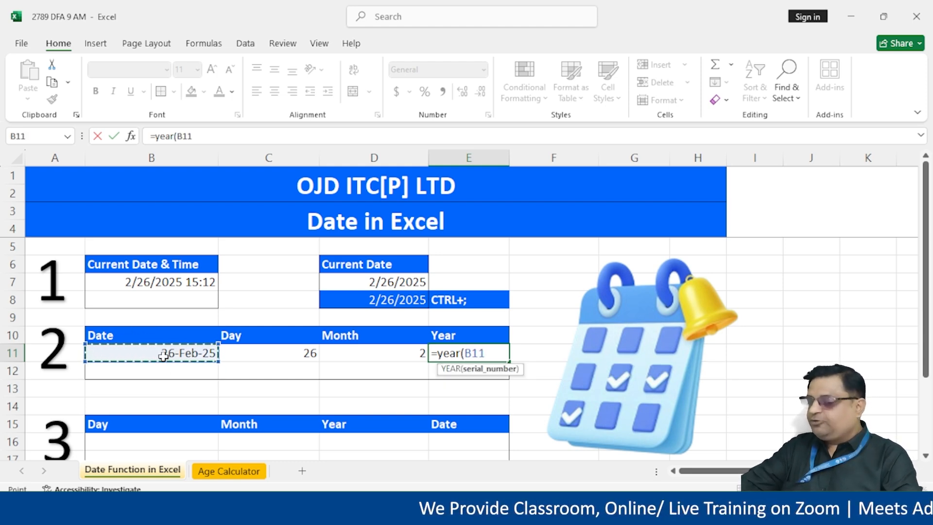
pyautogui.write(')')
pyautogui.press('Return')
pyautogui.press('Up')
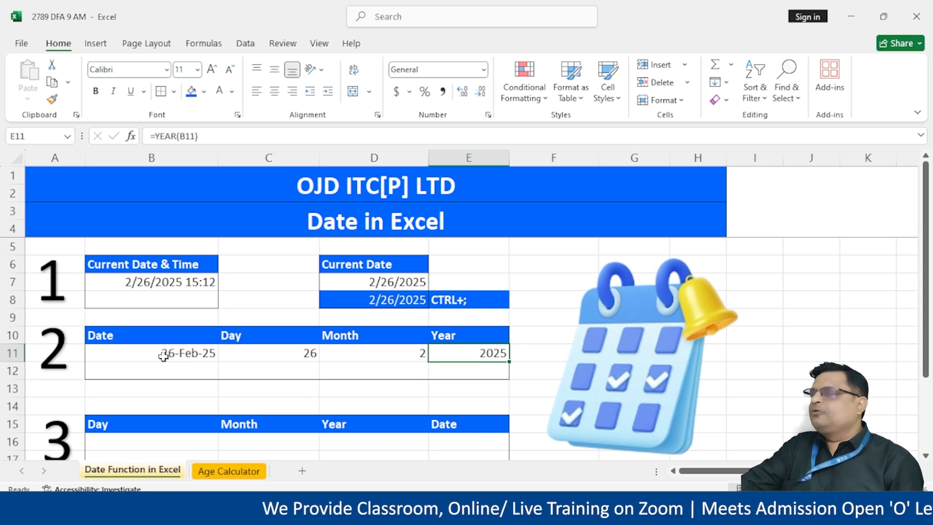
# Enter =DAY() as literal label text in cell C12 beneath the day result.
pyautogui.press('Left')
pyautogui.press('Left')
pyautogui.press('Down')
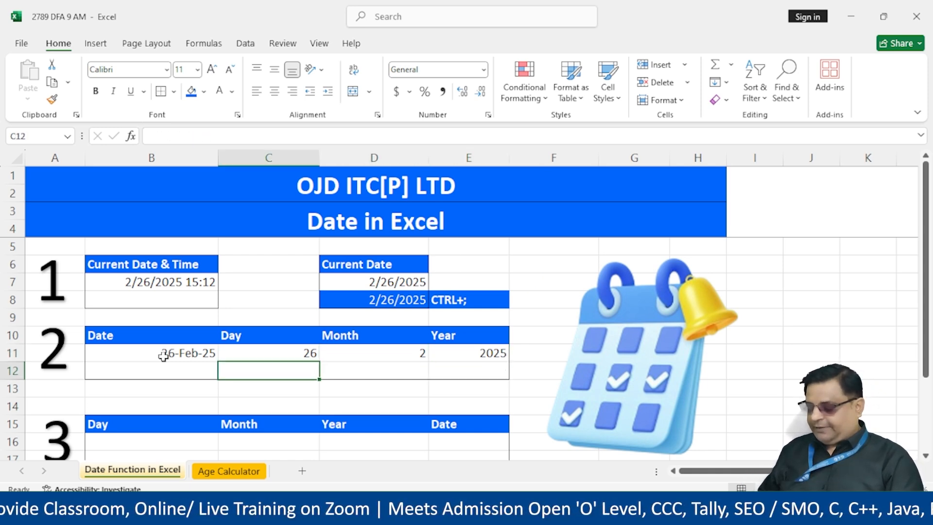
pyautogui.write("'=DAY(")
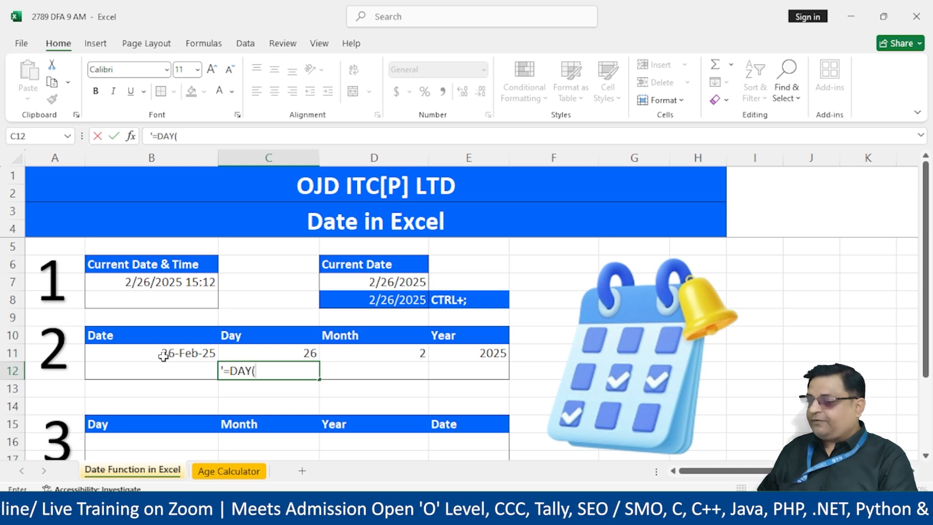
pyautogui.press('Return')
# Enter =Month() as literal label text in cell D12 beneath the month result.
pyautogui.press('Up')
pyautogui.press('Right')
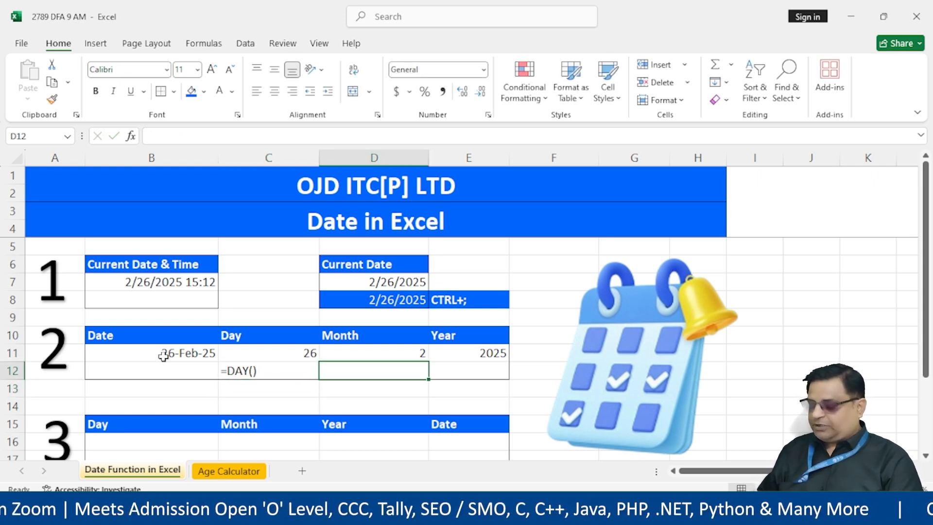
pyautogui.write('=')
pyautogui.press('Escape')
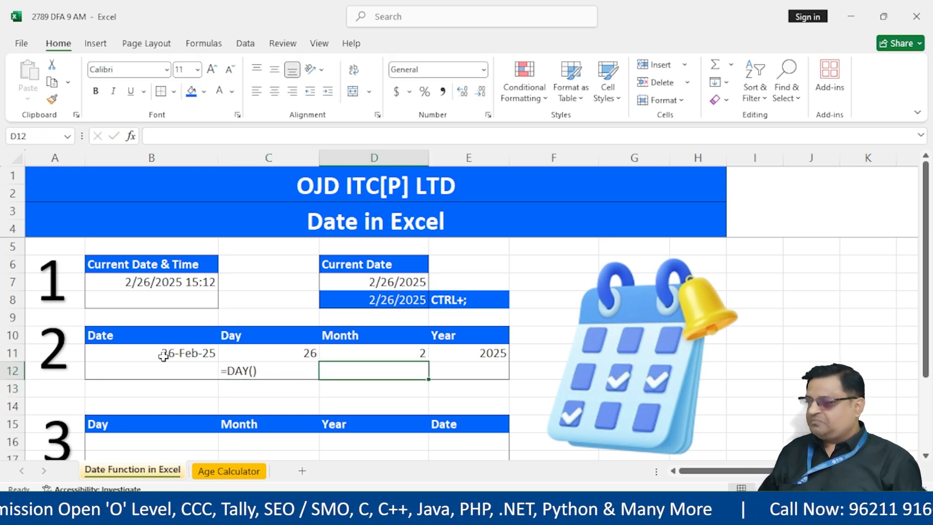
pyautogui.write("'=Mon")
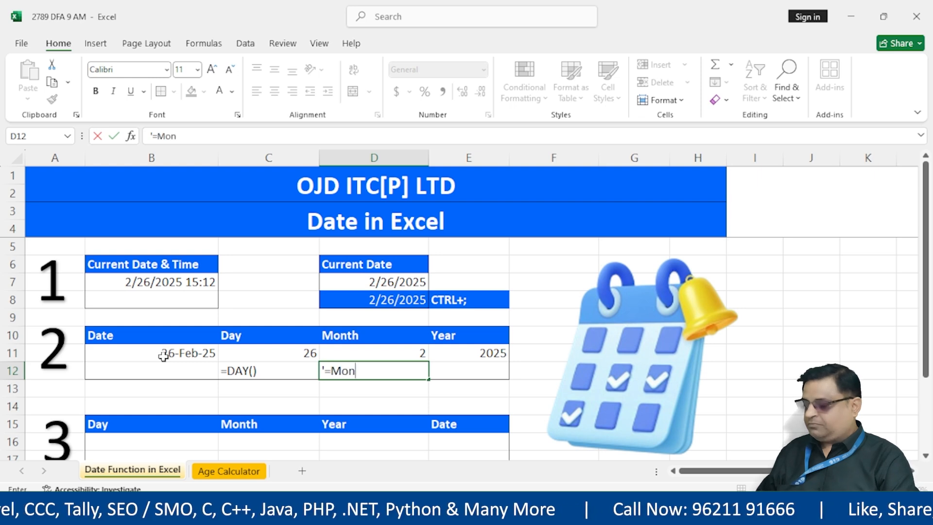
pyautogui.write('h')
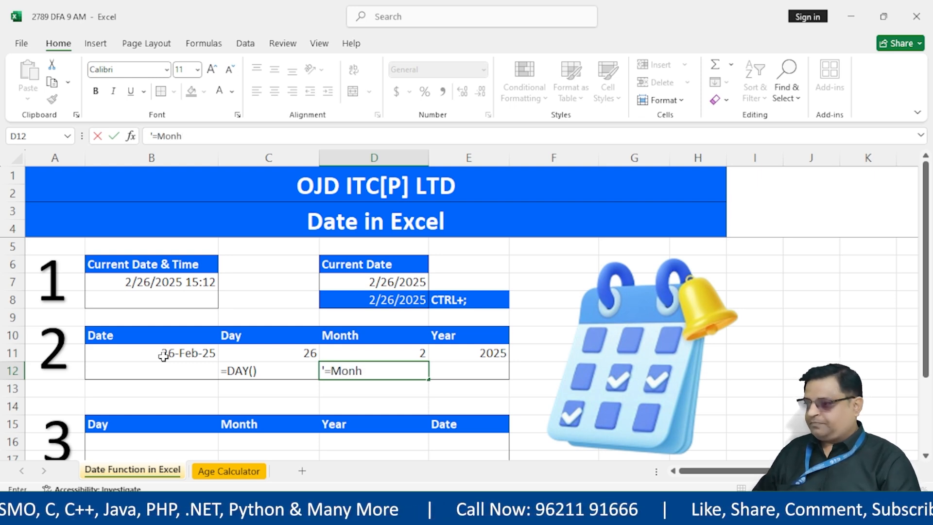
pyautogui.press('BackSpace')
pyautogui.write('th()')
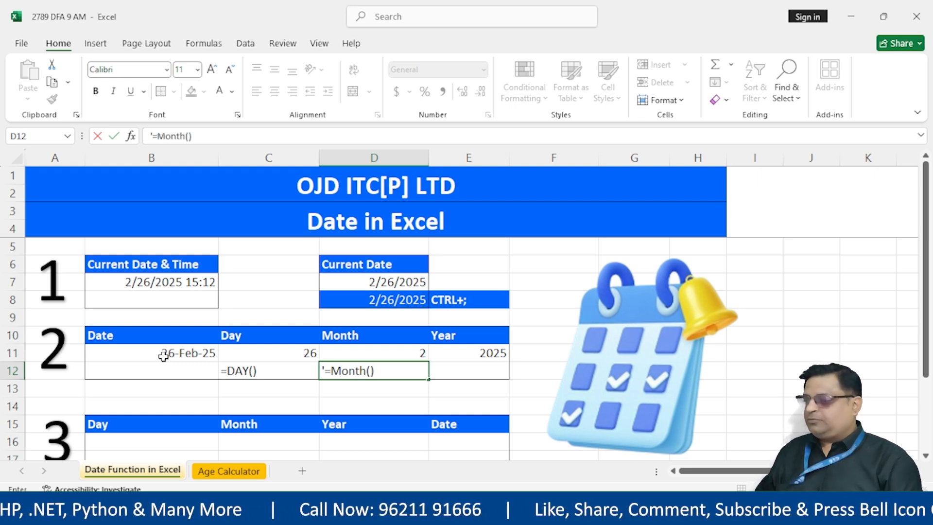
pyautogui.press('Return')
# Enter =Year() as literal label text in cell E12 beneath the year result.
pyautogui.press('Up')
pyautogui.press('Right')
pyautogui.write('=')
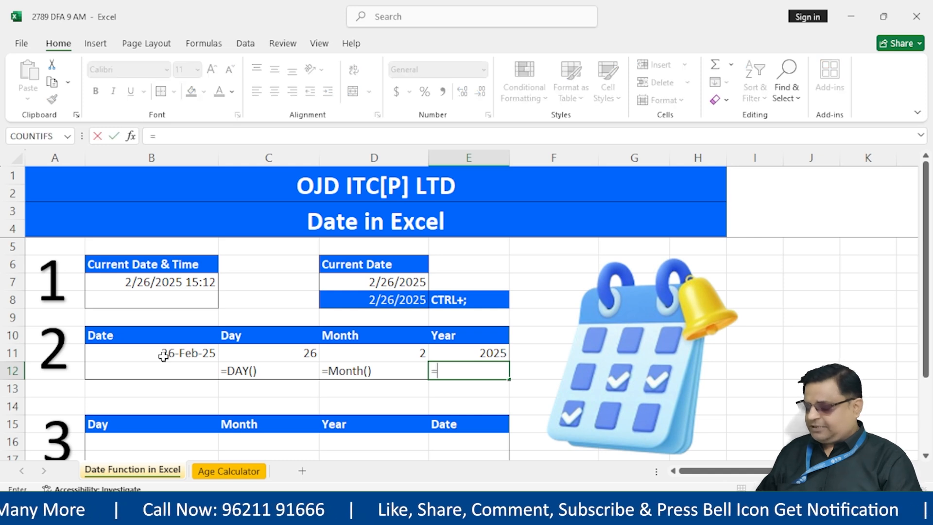
pyautogui.press('BackSpace')
pyautogui.write("'")
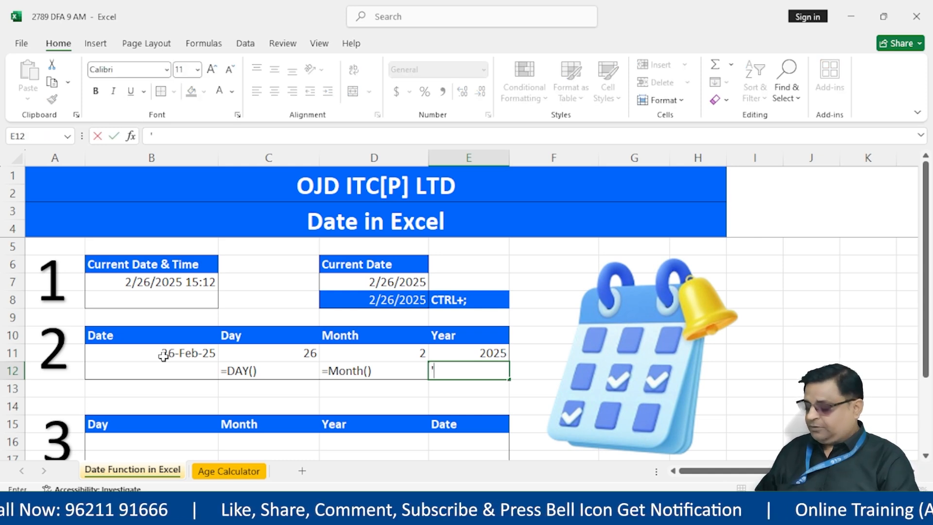
pyautogui.write('year')
pyautogui.press('BackSpace')
pyautogui.press('BackSpace')
pyautogui.press('BackSpace')
pyautogui.press('BackSpace')
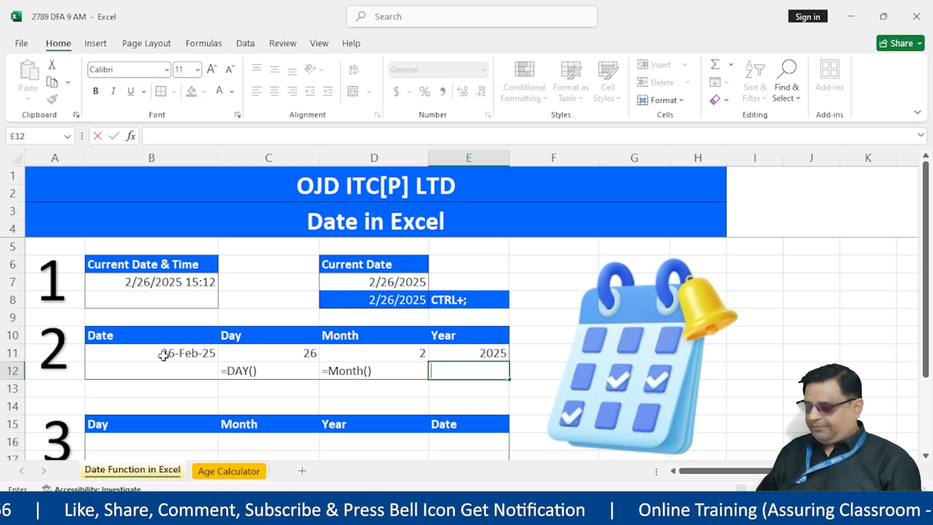
pyautogui.write('=Year')
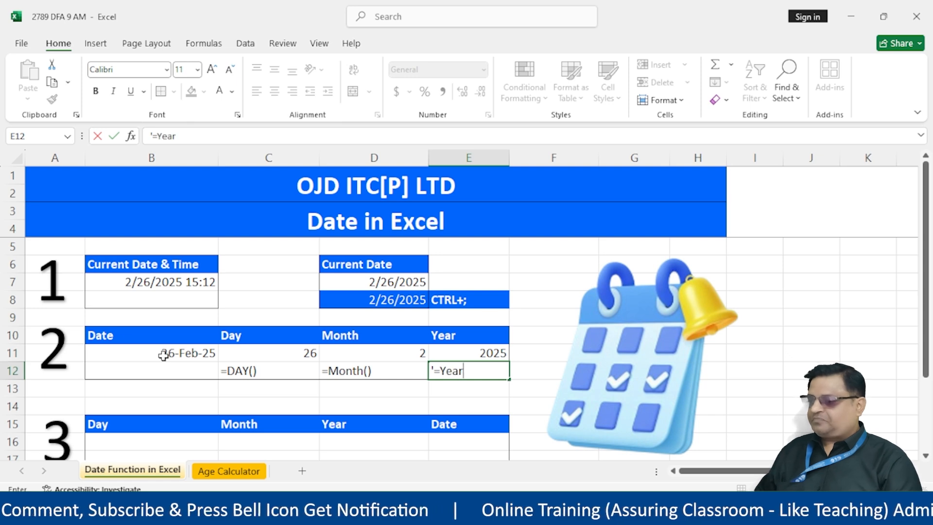
pyautogui.write('()')
pyautogui.press('Return')
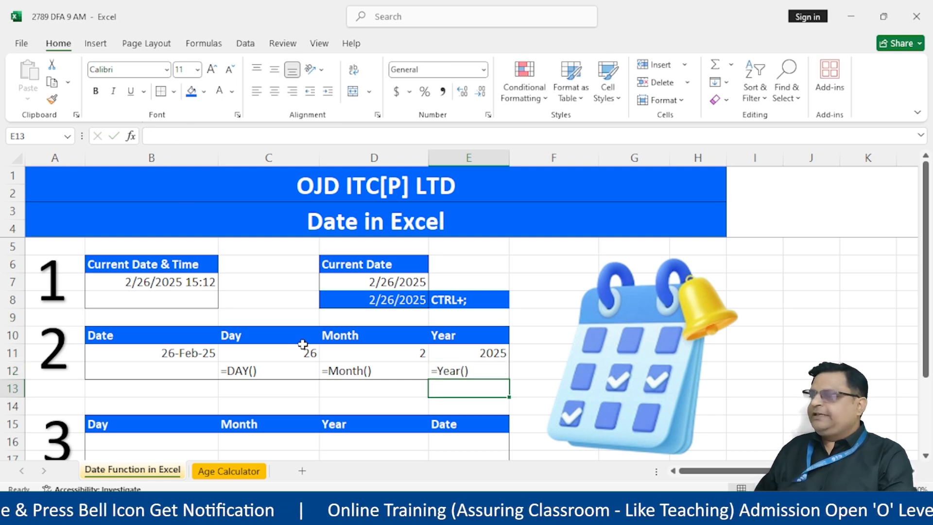
# Format the function labels in C12:E12 with a blue fill and bold white text.
pyautogui.moveTo(240, 372); pyautogui.dragTo(464, 372)
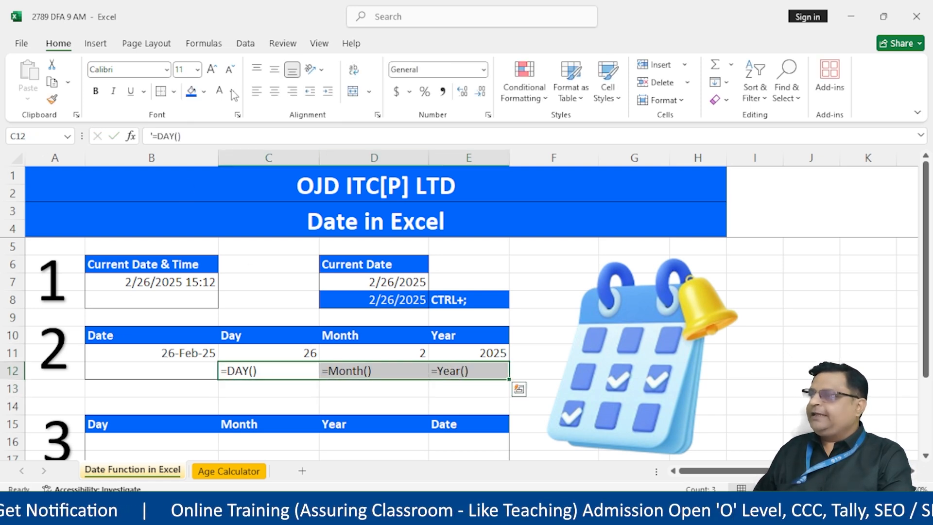
pyautogui.click(191, 91)
pyautogui.click(219, 91)
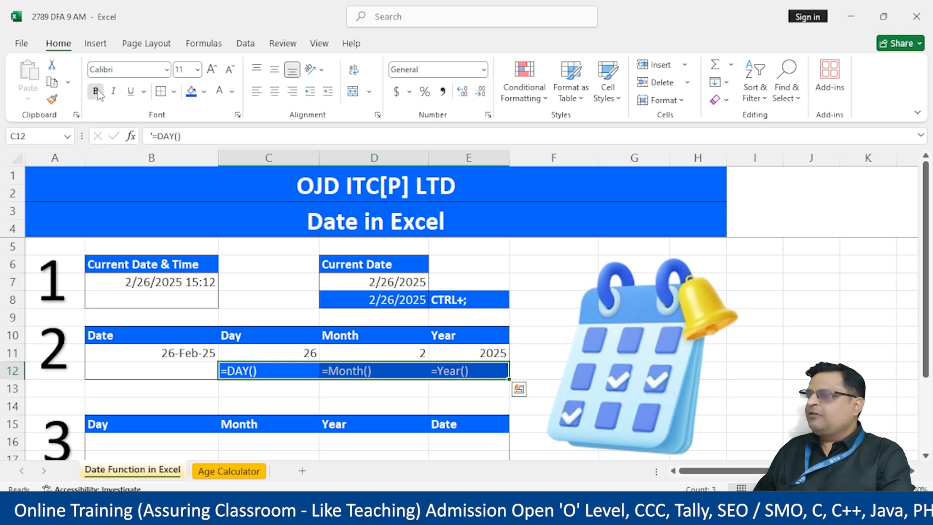
pyautogui.click(96, 90)
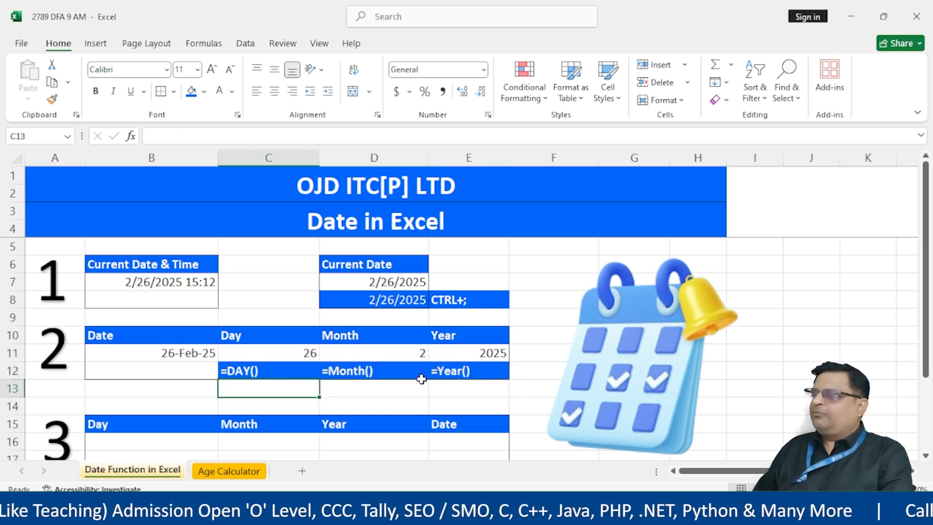
# Enter 27 as the day in B16, 3 as the month in C16 and 2025 as the year in D16.
pyautogui.scroll(-1, 422, 379)
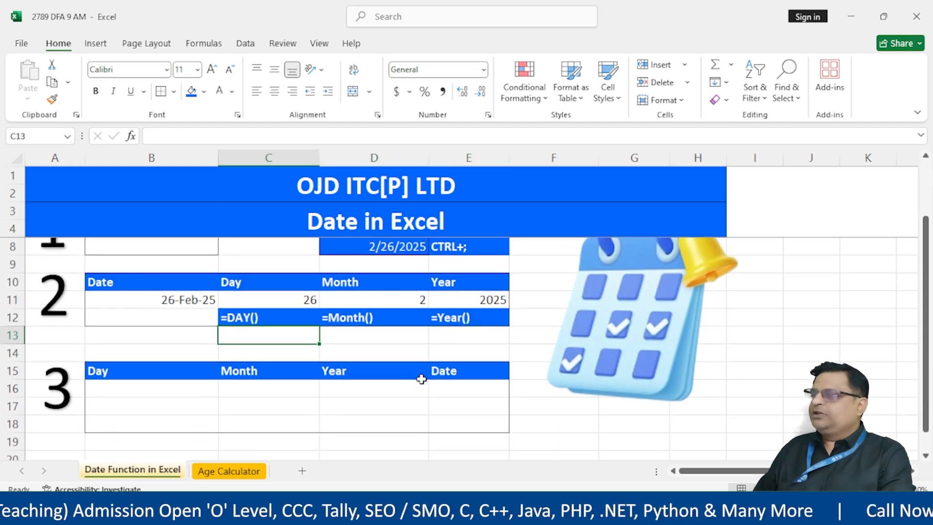
pyautogui.click(116, 393)
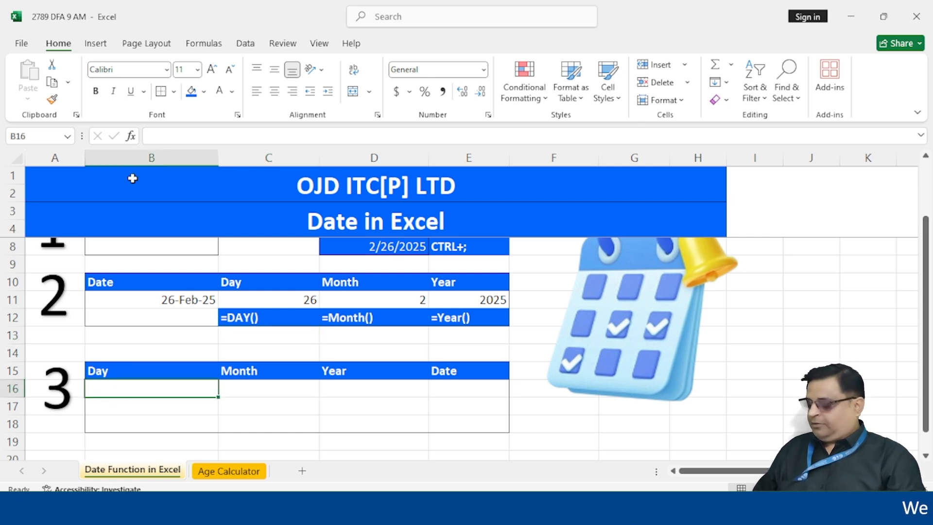
pyautogui.write('27')
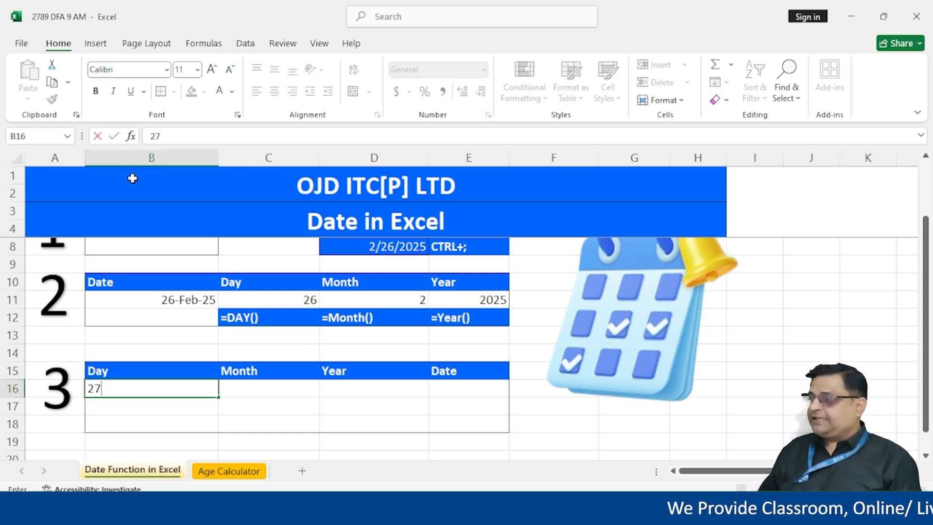
pyautogui.press('Tab')
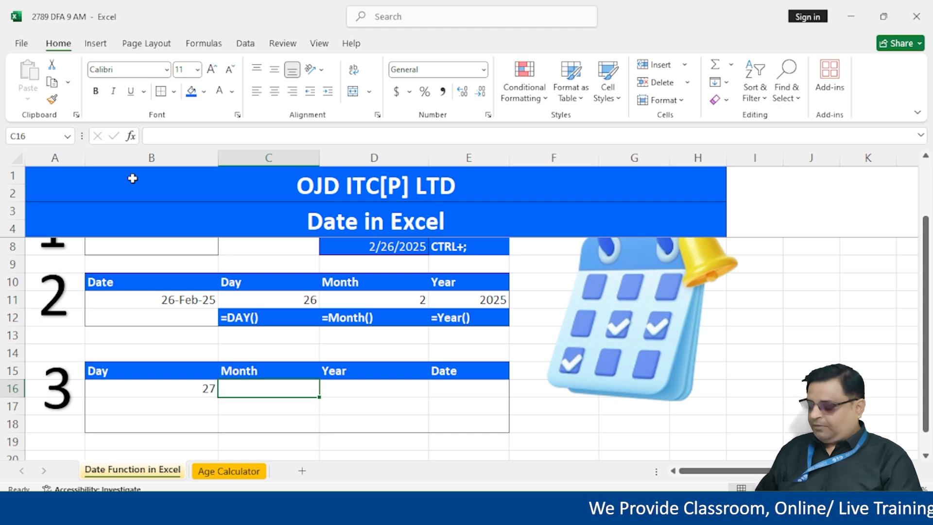
pyautogui.write('2')
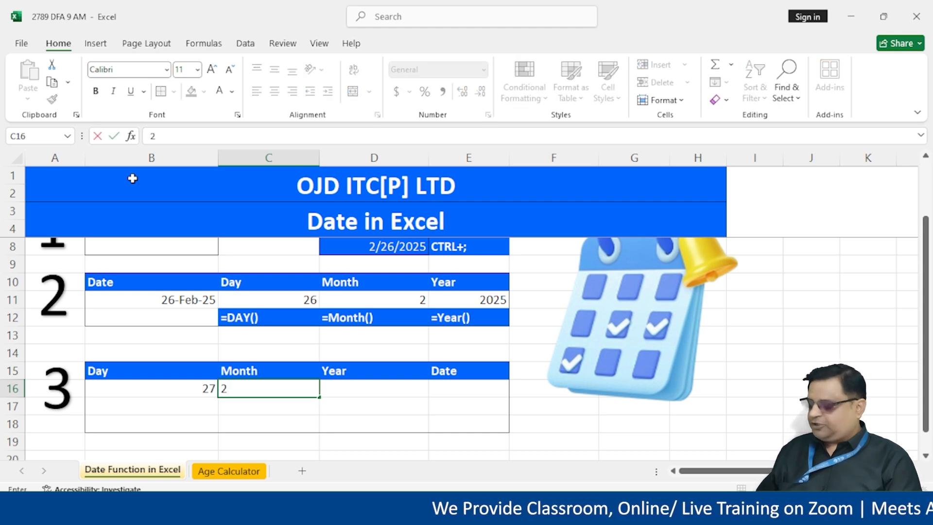
pyautogui.press('Tab')
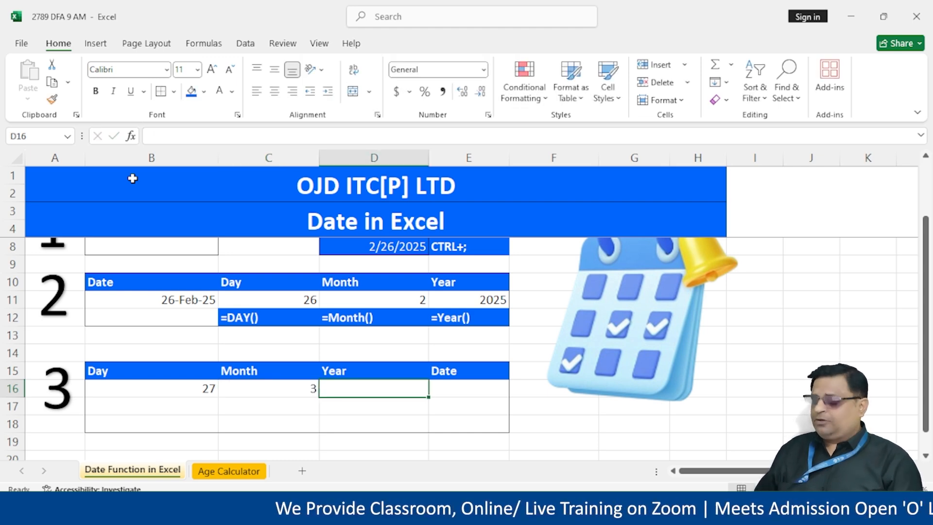
pyautogui.write('2025')
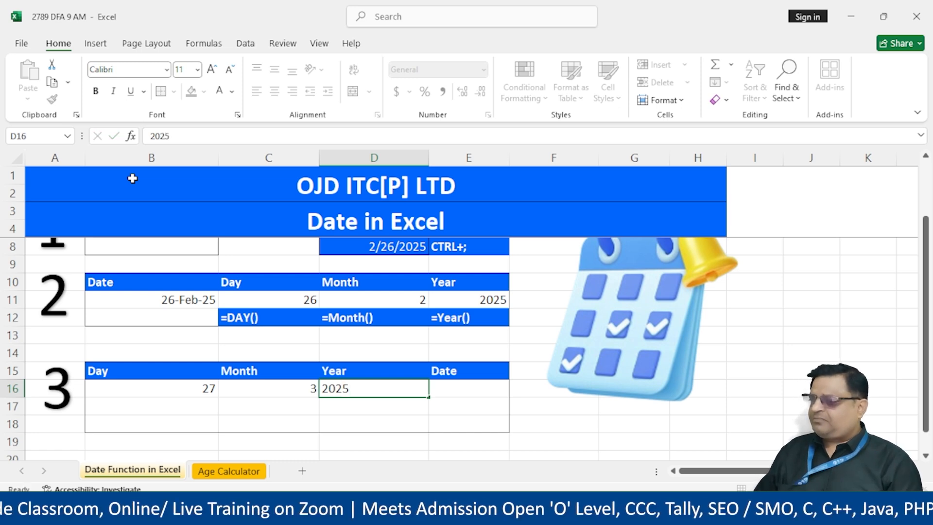
pyautogui.press('Return')
# Go through the day, month and year entries in row 16 cell by cell.
pyautogui.press('Up')
pyautogui.press('Left')
pyautogui.press('Left')
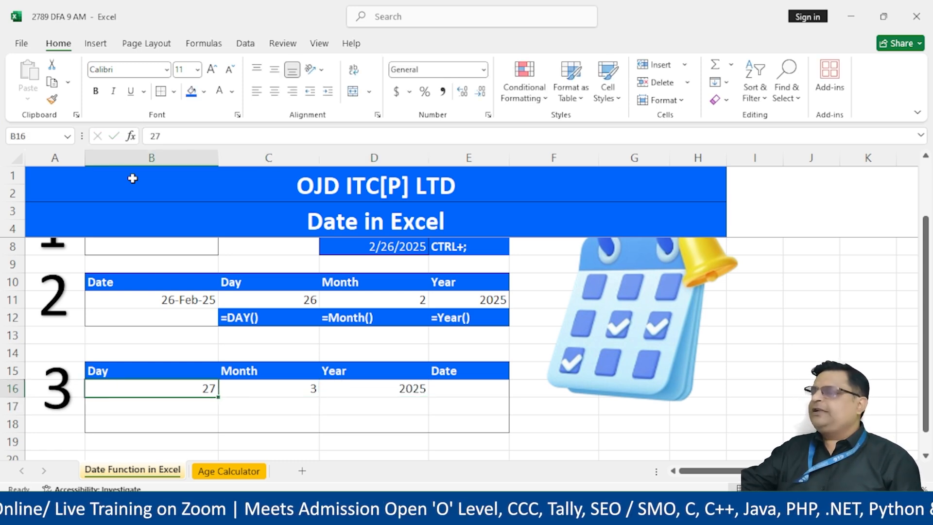
pyautogui.press('Right')
pyautogui.press('Right')
pyautogui.press('Left')
pyautogui.press('Left')
pyautogui.press('Left')
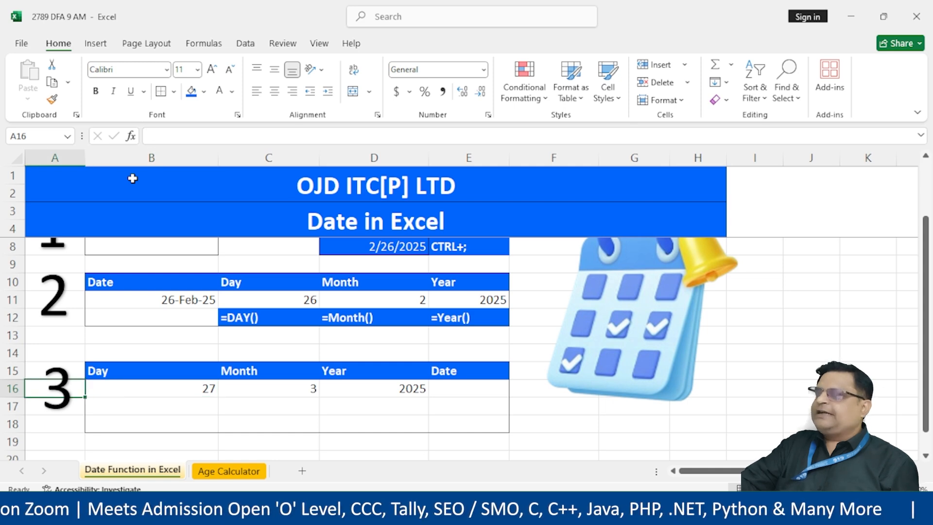
pyautogui.press('Right')
pyautogui.press('Right')
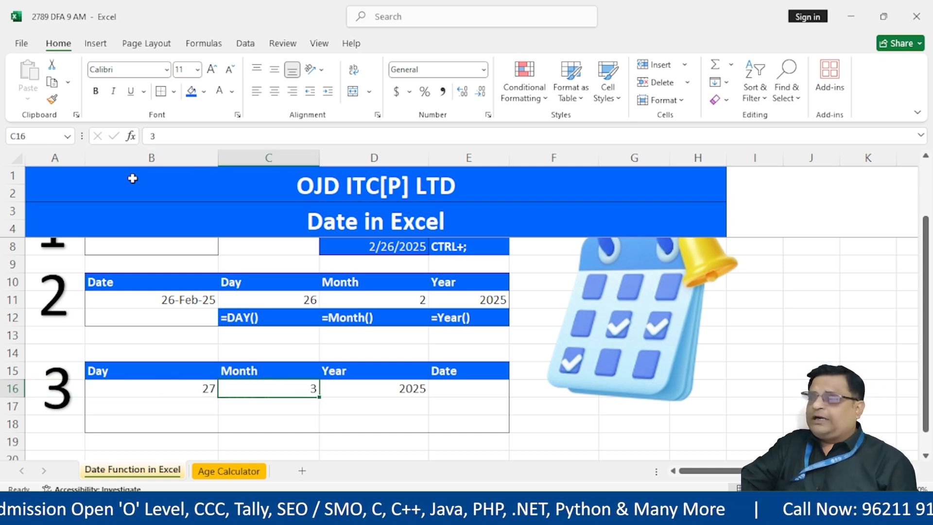
pyautogui.press('Right')
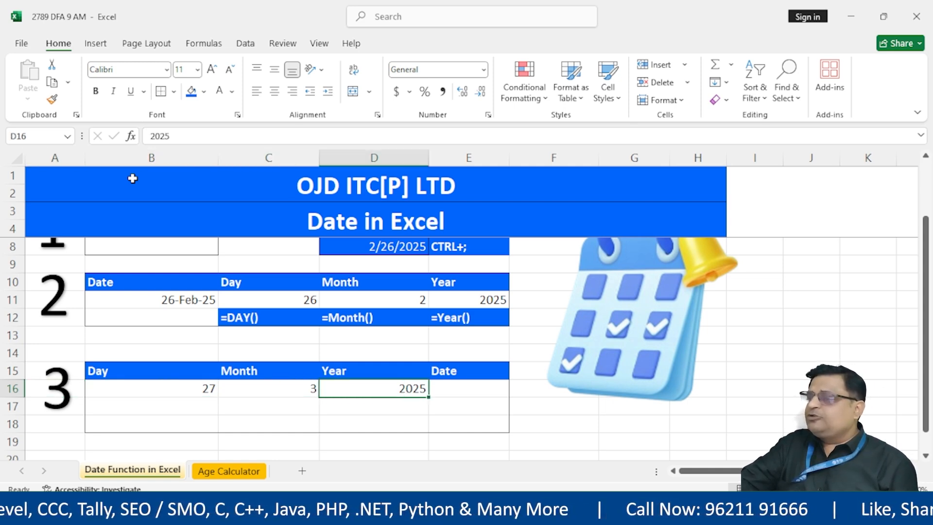
pyautogui.press('Right')
pyautogui.press('Left')
pyautogui.press('Left')
pyautogui.press('Left')
pyautogui.press('Left')
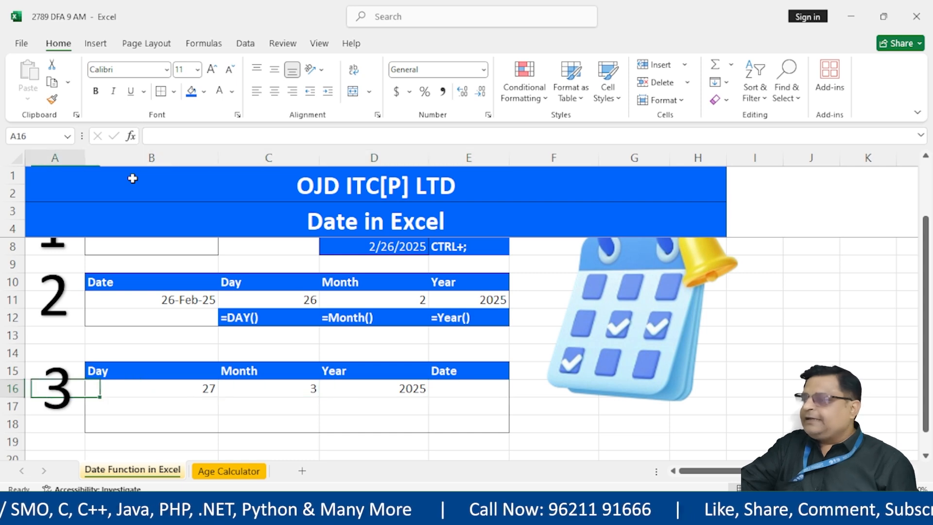
pyautogui.press('Right')
pyautogui.press('Right')
pyautogui.press('Right')
pyautogui.press('Right')
pyautogui.press('Right')
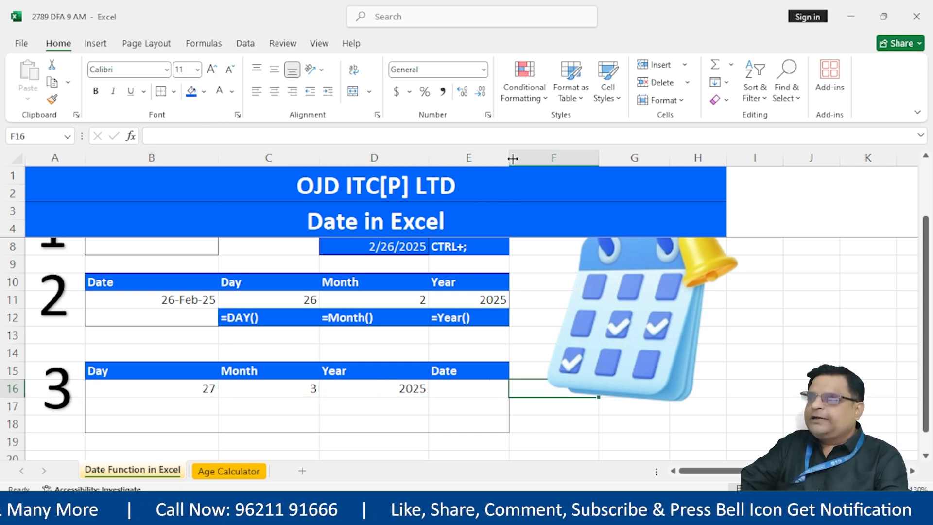
# Widen column E slightly and build the date in E16 from the year, month and day cells with =DATE(D16,C16,B16).
pyautogui.moveTo(513, 159); pyautogui.dragTo(521, 160)
pyautogui.click(495, 390)
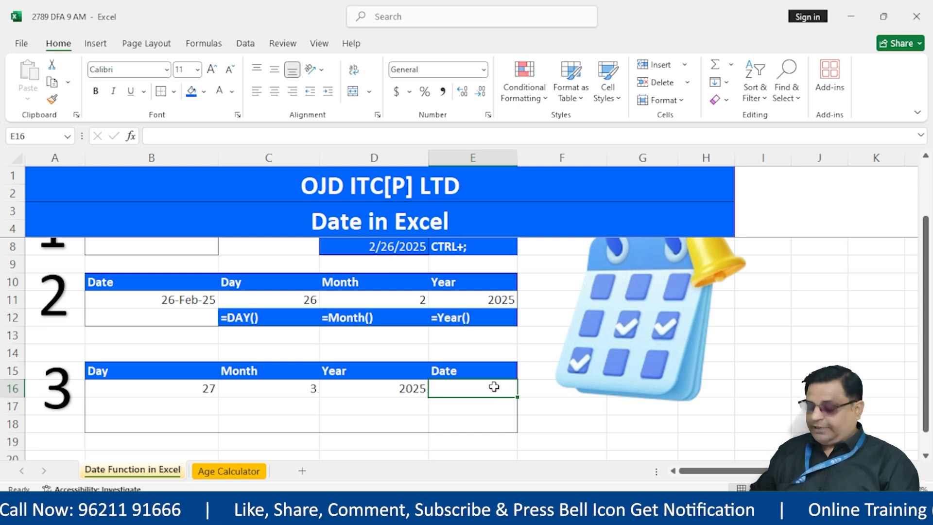
pyautogui.write('=date')
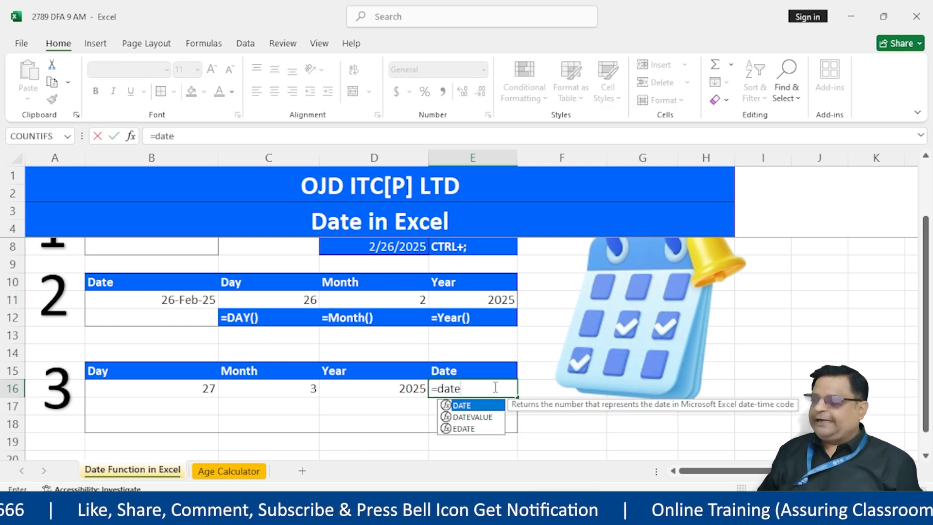
pyautogui.write('(')
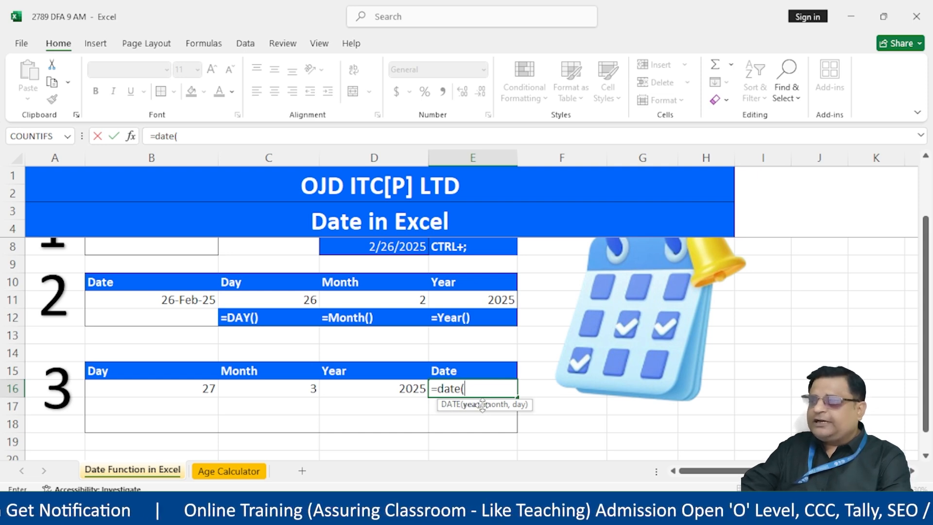
pyautogui.click(381, 392)
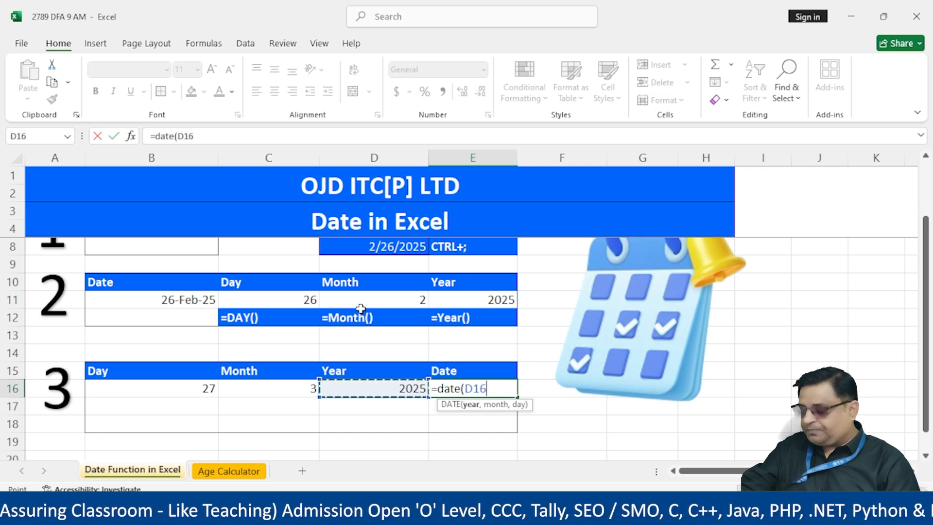
pyautogui.write(',')
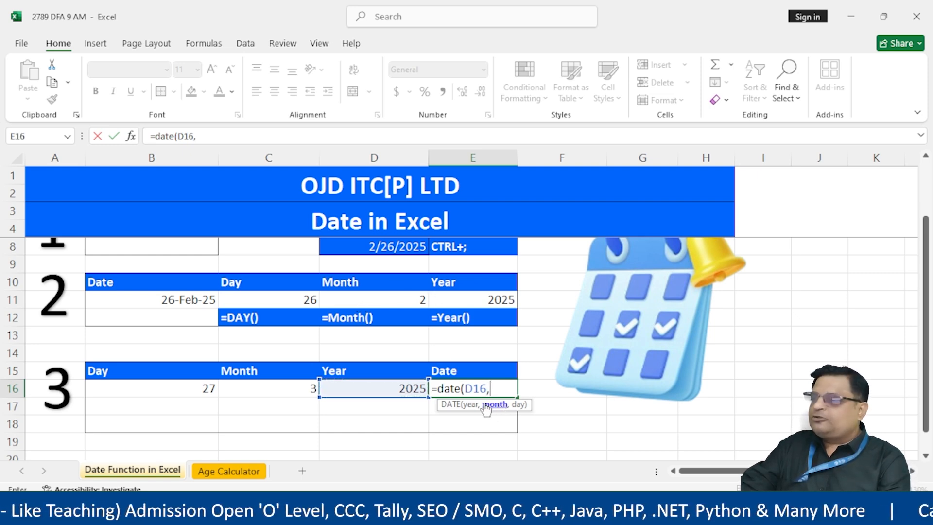
pyautogui.click(257, 389)
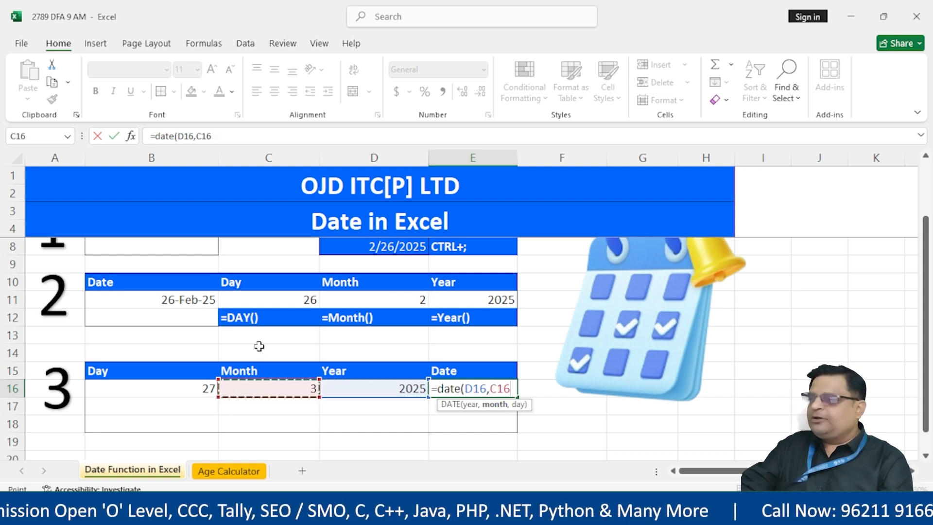
pyautogui.write(',')
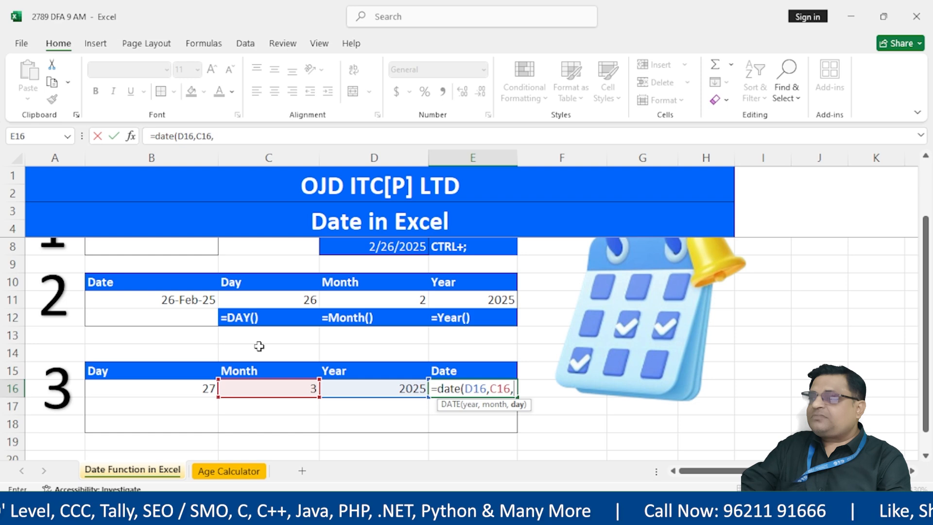
pyautogui.click(162, 391)
pyautogui.write(')')
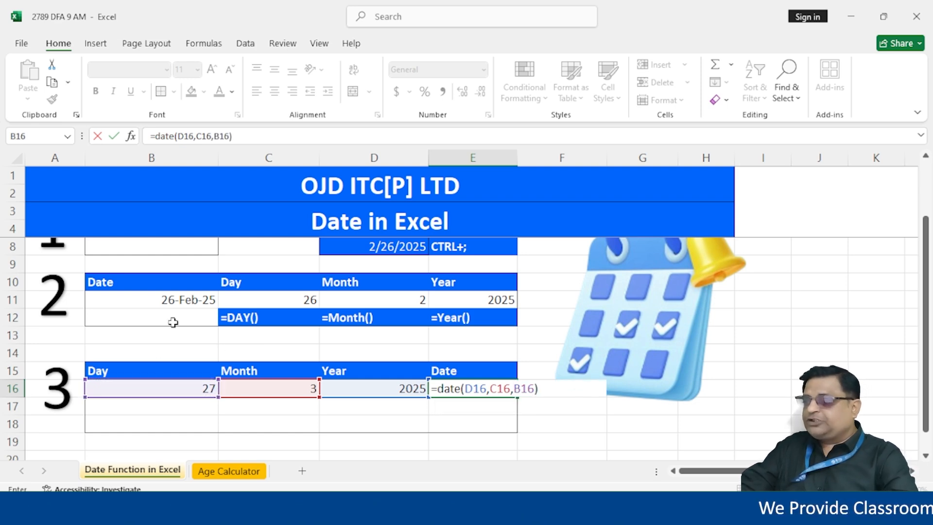
pyautogui.press('Return')
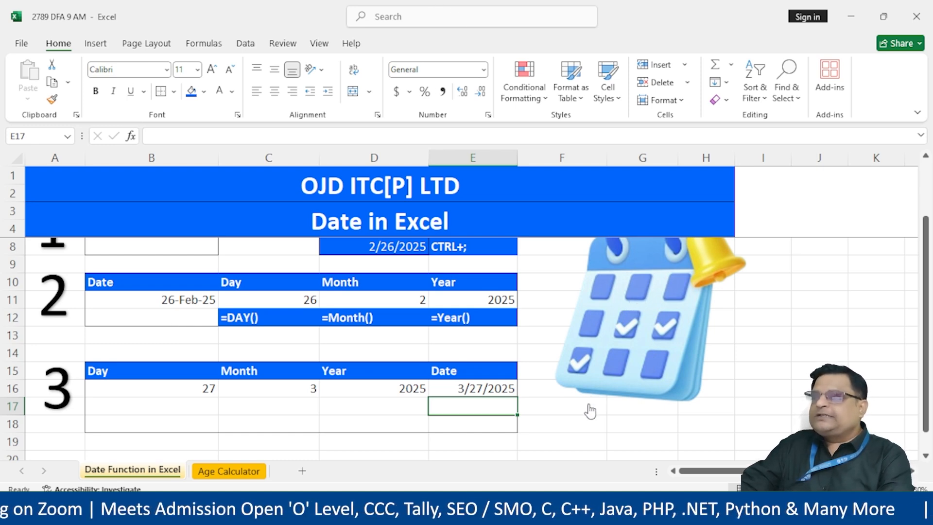
pyautogui.scroll(1, 589, 410)
pyautogui.scroll(-1, 522, 396)
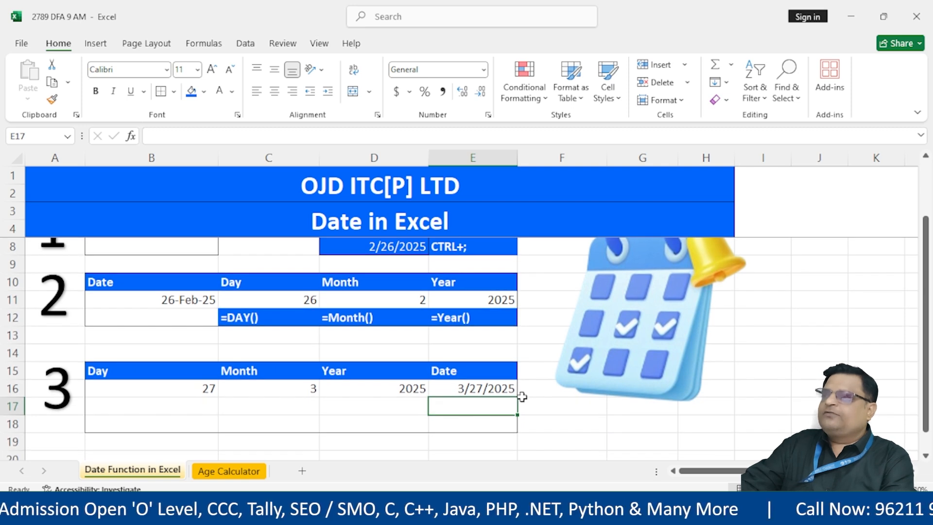
pyautogui.scroll(1, 521, 395)
pyautogui.click(162, 282)
pyautogui.click(328, 284)
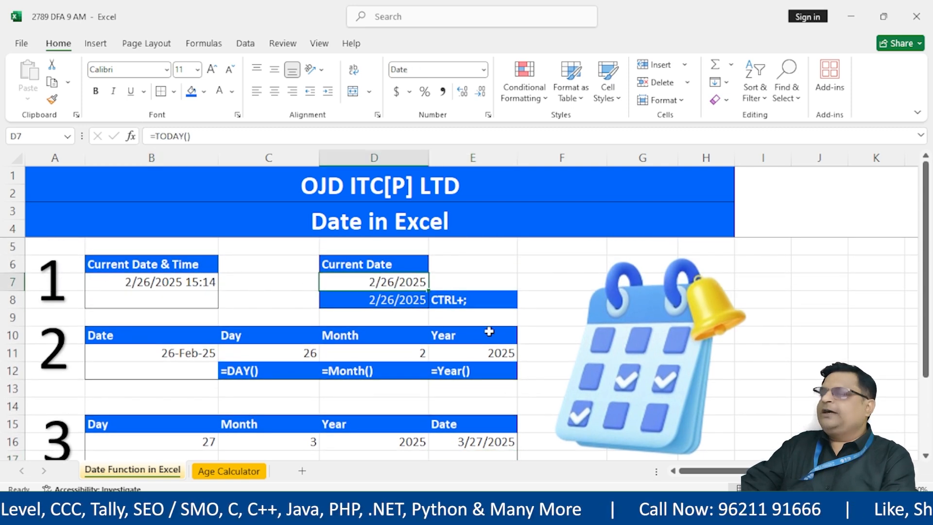
# Apply the 14-Mar-12 date format to the combined date in E16.
pyautogui.scroll(-2, 492, 357)
pyautogui.click(461, 336)
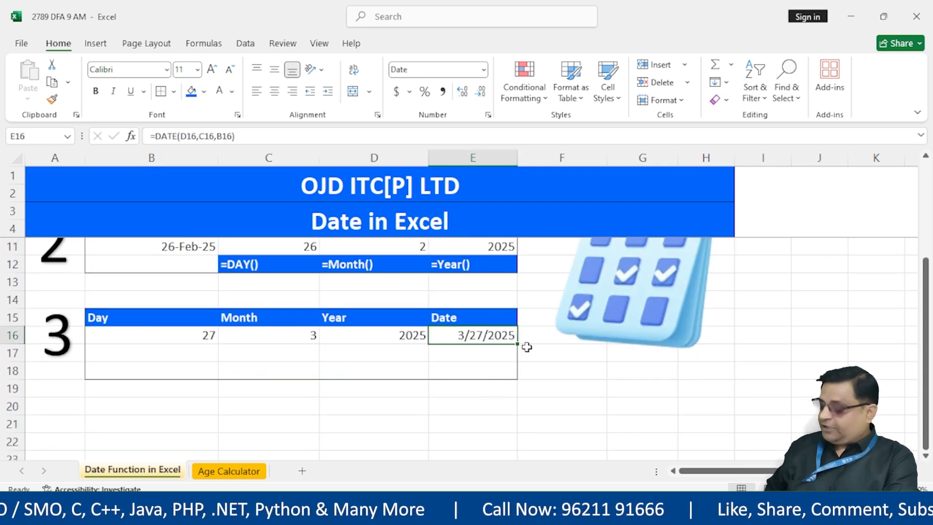
pyautogui.hotkey('ctrl', '1')
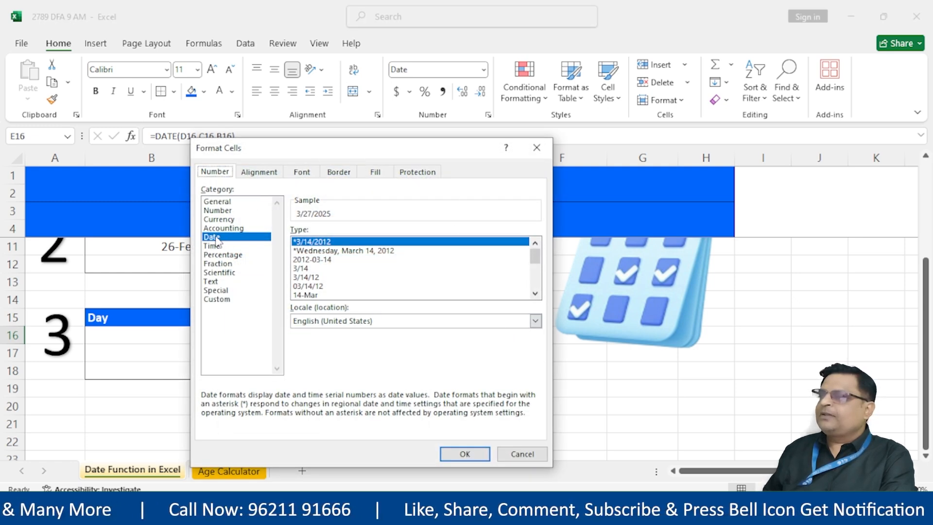
pyautogui.click(535, 294)
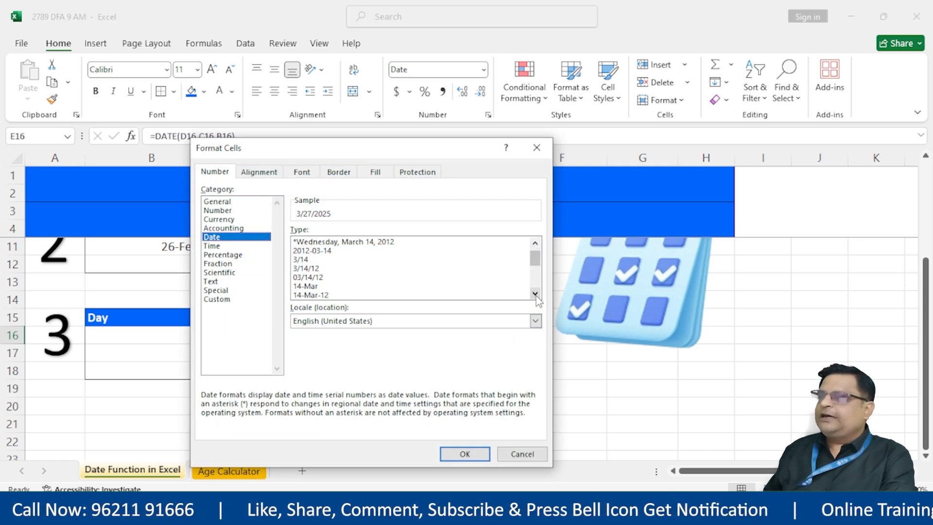
pyautogui.click(304, 295)
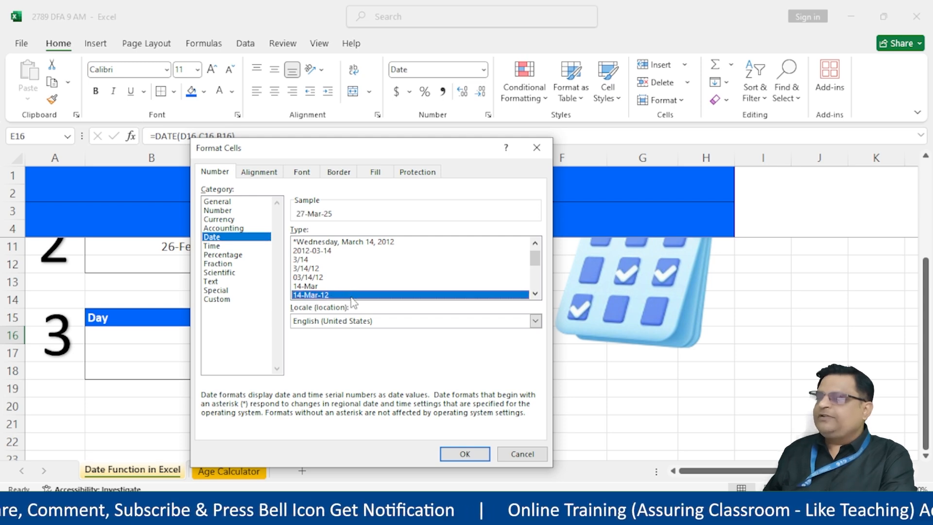
pyautogui.doubleClick(465, 453)
pyautogui.click(494, 340)
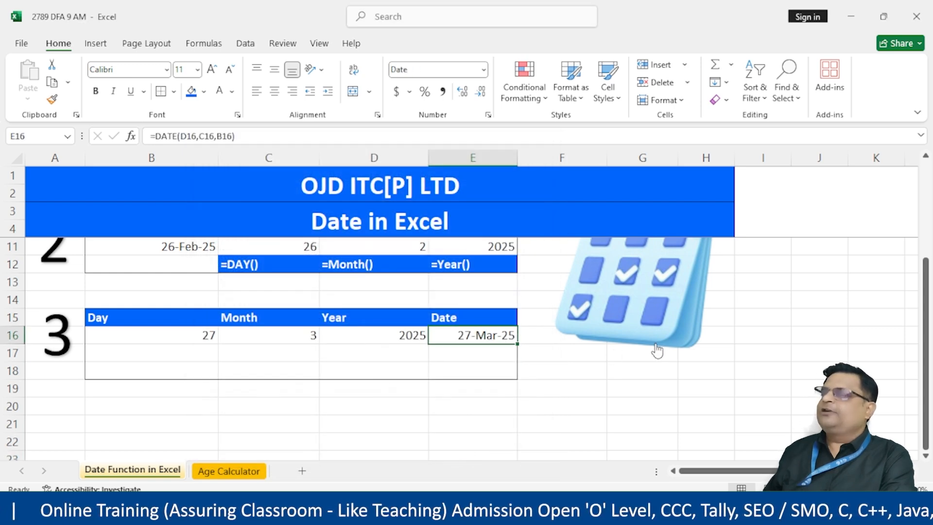
# Change the current date in D7 to the day-month-year format with an abbreviated month name, as in 26-Feb-25.
pyautogui.scroll(2, 624, 386)
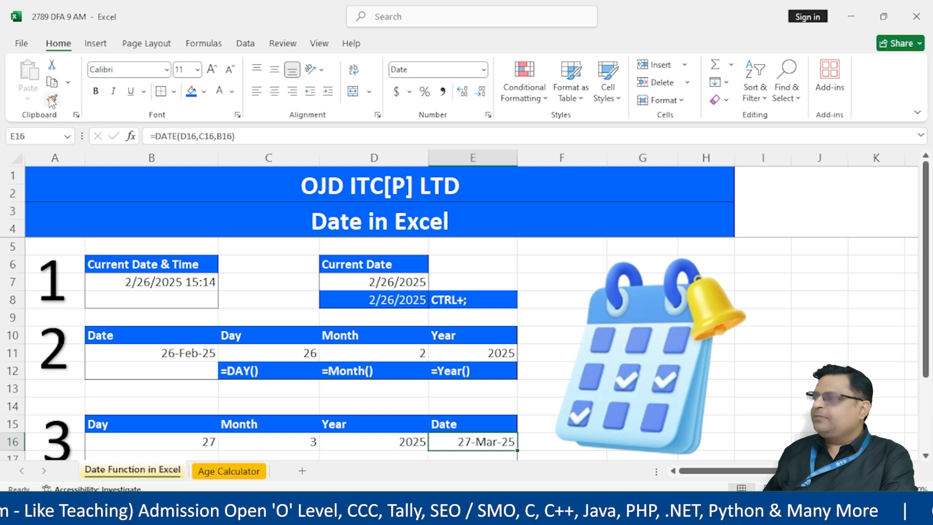
pyautogui.click(393, 284)
pyautogui.hotkey('ctrl', 'shift', '3')
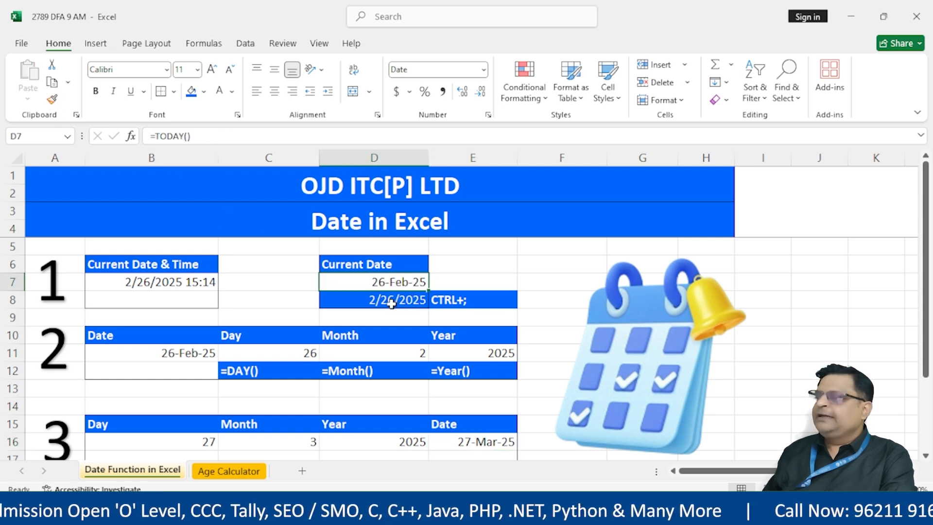
# Copy D7's date format onto D8 and give D8 its blue fill again.
pyautogui.click(52, 99)
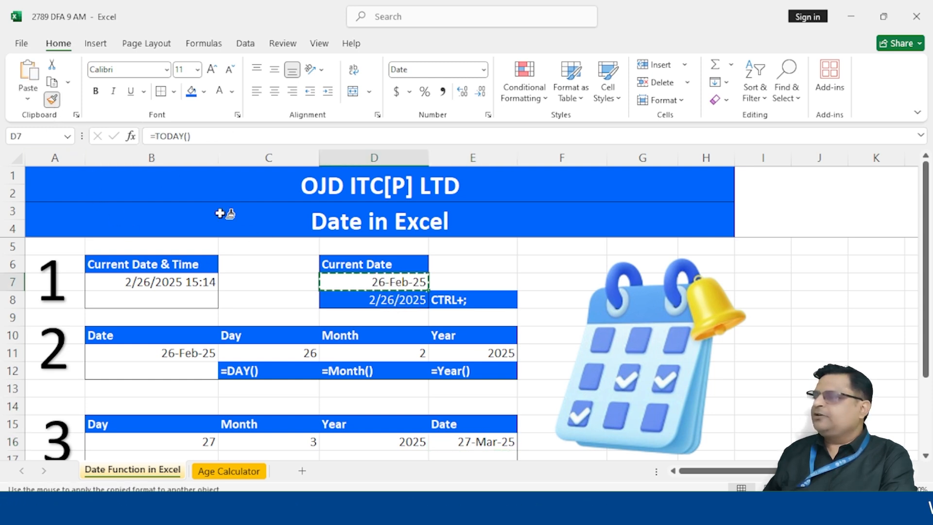
pyautogui.click(343, 301)
pyautogui.click(461, 302)
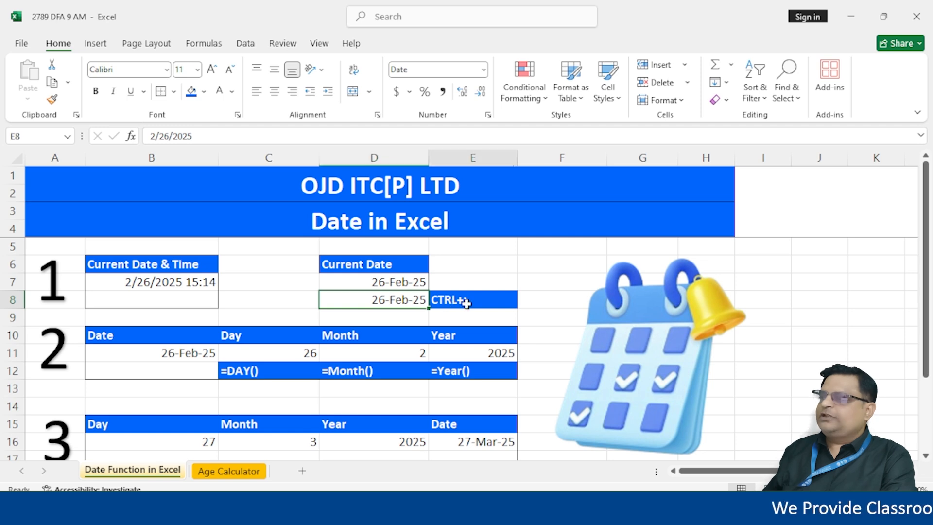
pyautogui.click(417, 300)
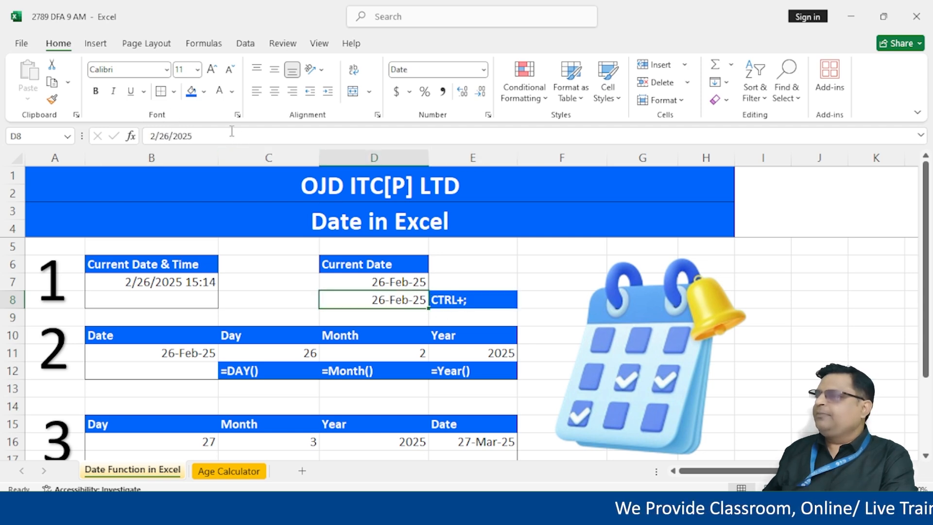
pyautogui.click(198, 96)
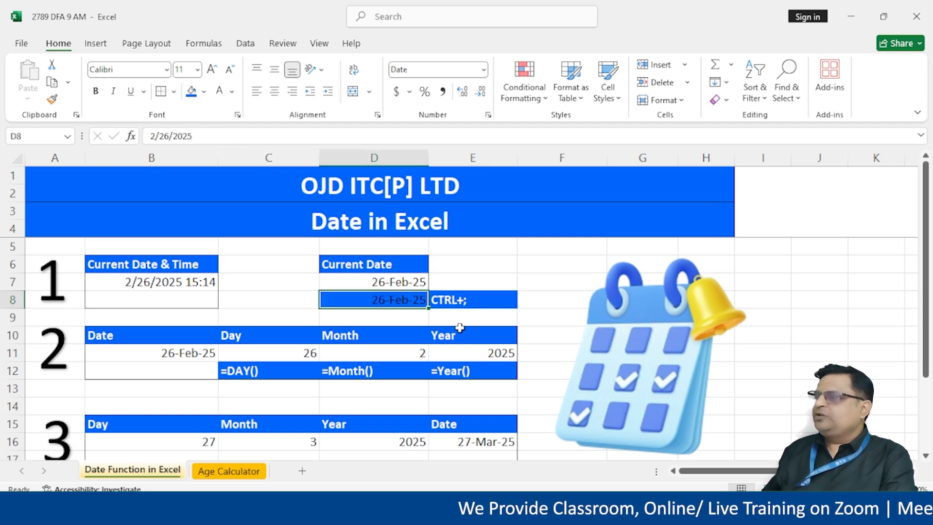
pyautogui.moveTo(386, 282); pyautogui.dragTo(387, 300)
pyautogui.moveTo(371, 264); pyautogui.dragTo(372, 300)
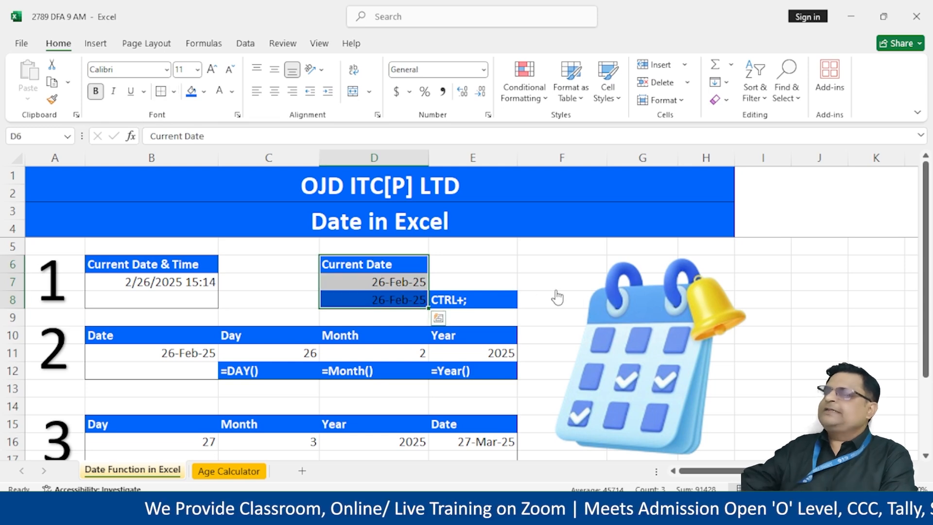
# Review the three numbered date tables on the Date Function in Excel sheet, from the current date down to the combined date.
pyautogui.click(229, 471)
pyautogui.click(161, 471)
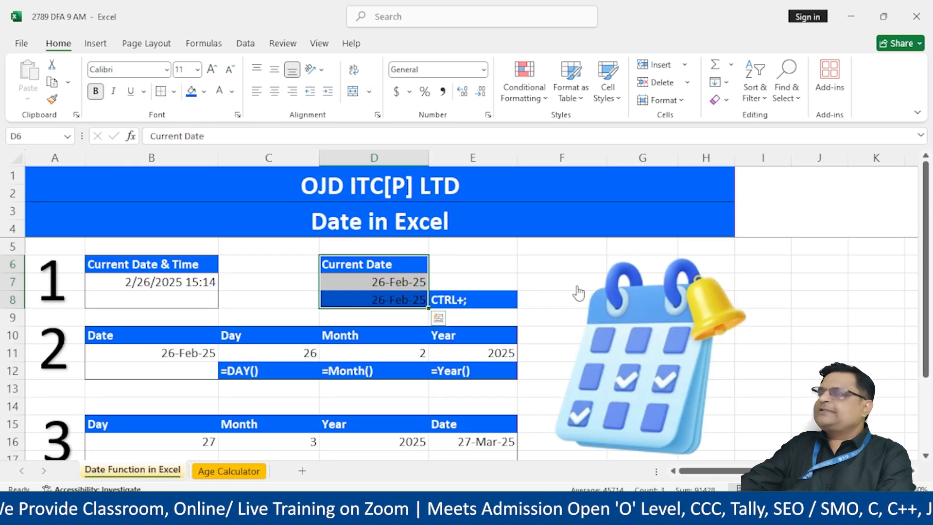
pyautogui.click(254, 259)
pyautogui.scroll(-2, 240, 381)
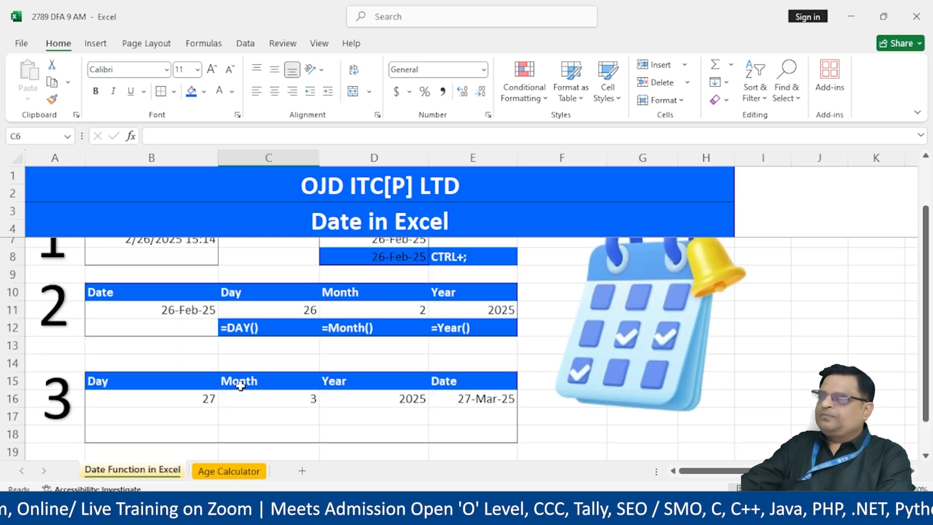
pyautogui.scroll(2, 240, 386)
pyautogui.scroll(-2, 175, 402)
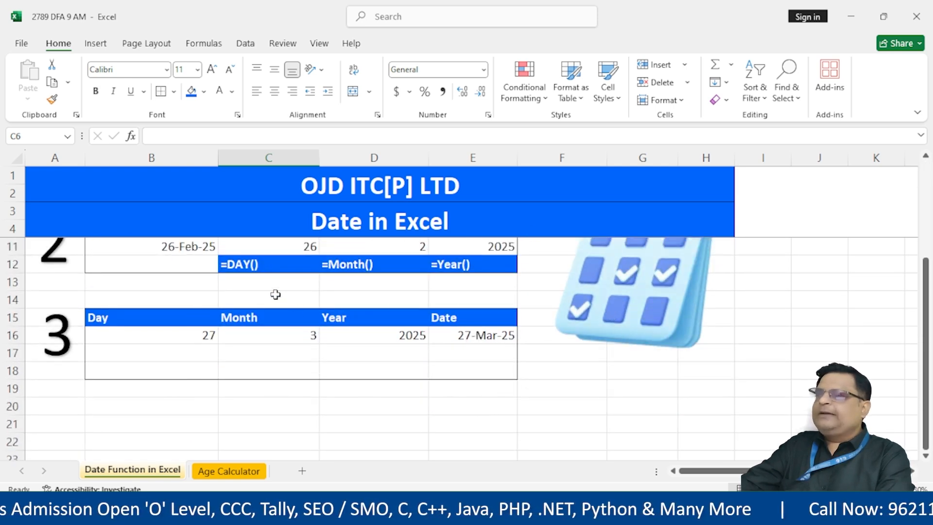
pyautogui.scroll(1, 331, 331)
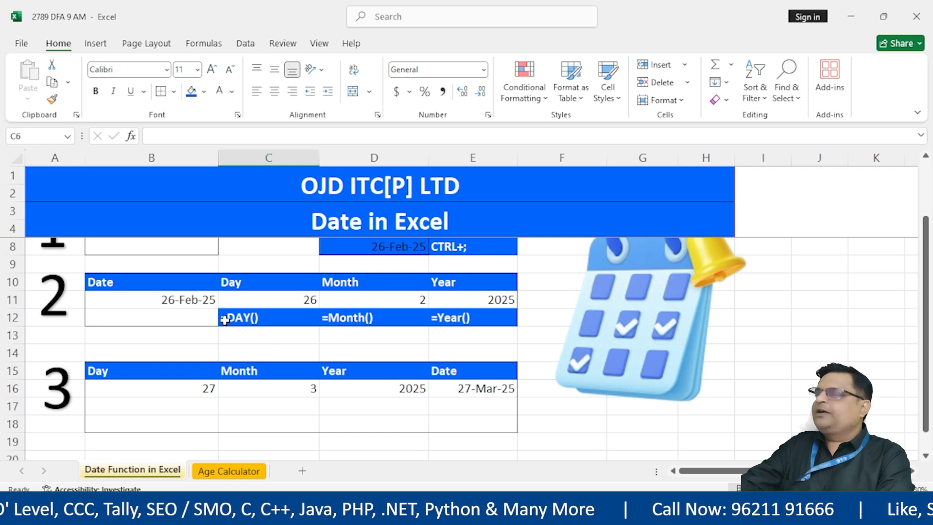
pyautogui.scroll(1, 474, 389)
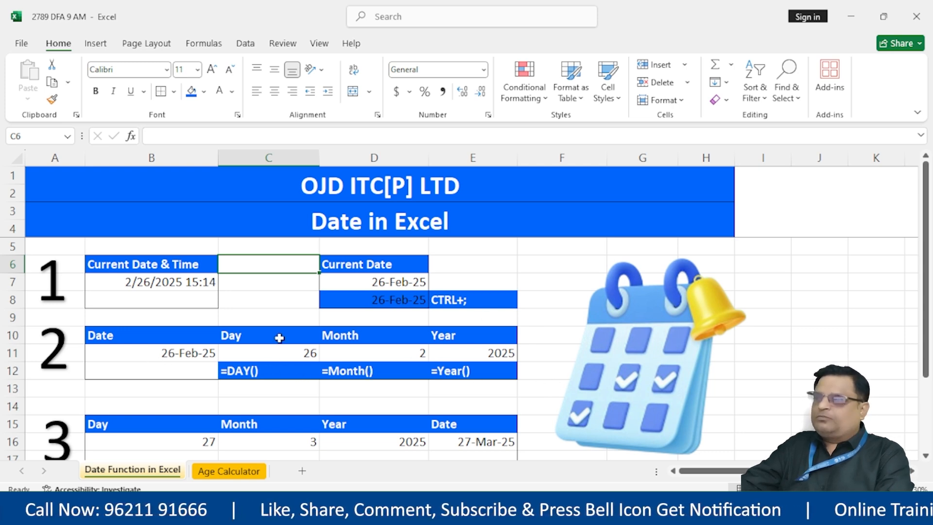
pyautogui.click(525, 253)
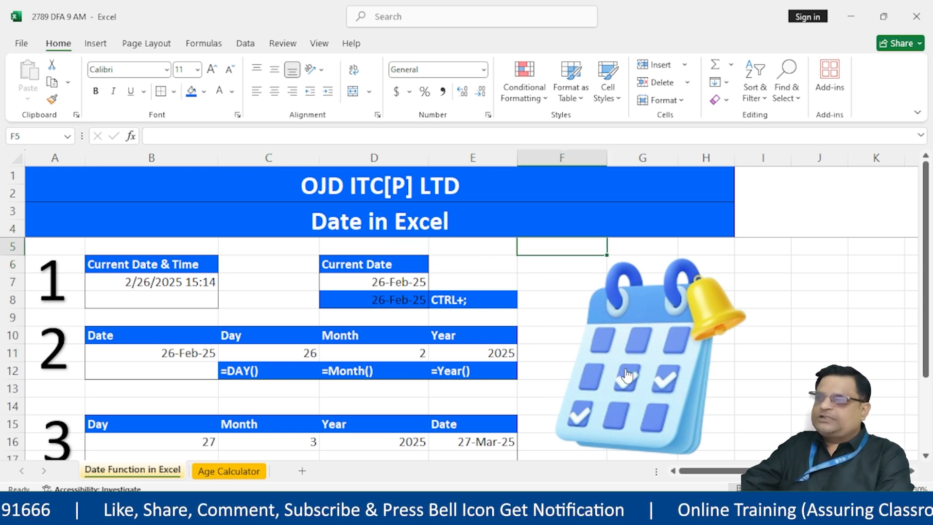
# Switch to the Age Calculator sheet and check the Date and DOB cells in rows 5 to 14.
pyautogui.hotkey('ctrl', 'pagedown')
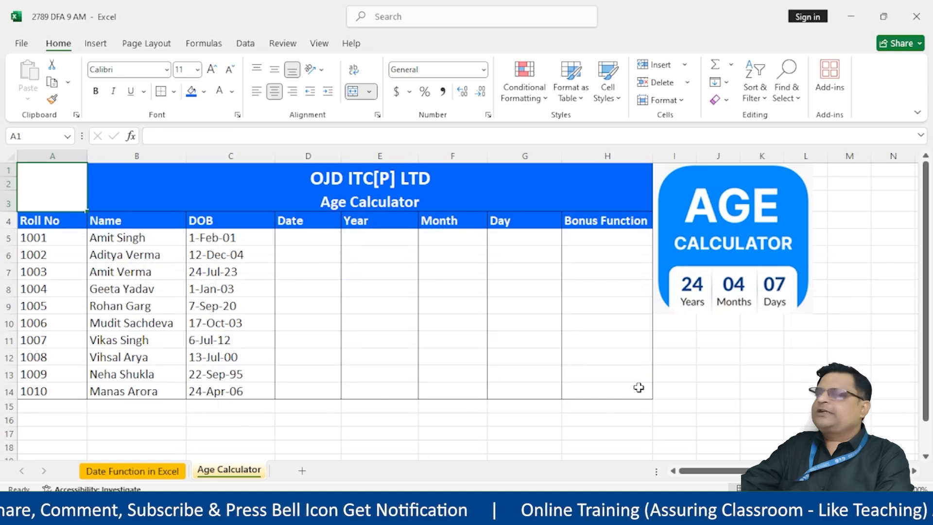
pyautogui.moveTo(295, 236); pyautogui.dragTo(293, 392)
pyautogui.click(308, 238)
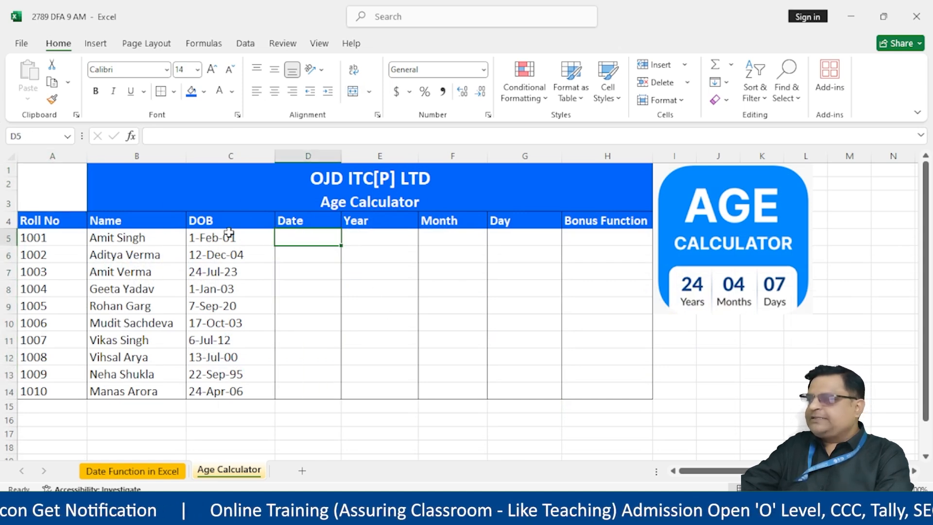
pyautogui.moveTo(223, 238); pyautogui.dragTo(229, 389)
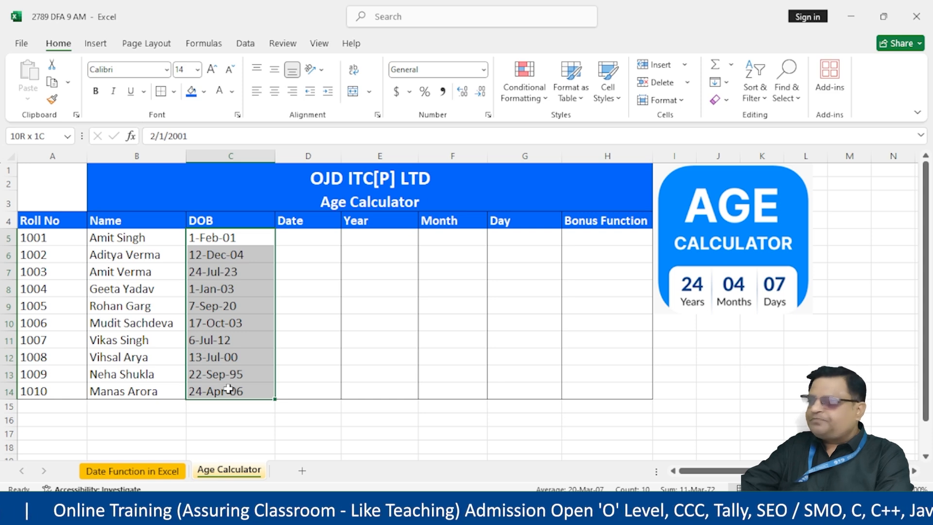
# Enter 31-dec-25 as the first date in D5.
pyautogui.click(306, 238)
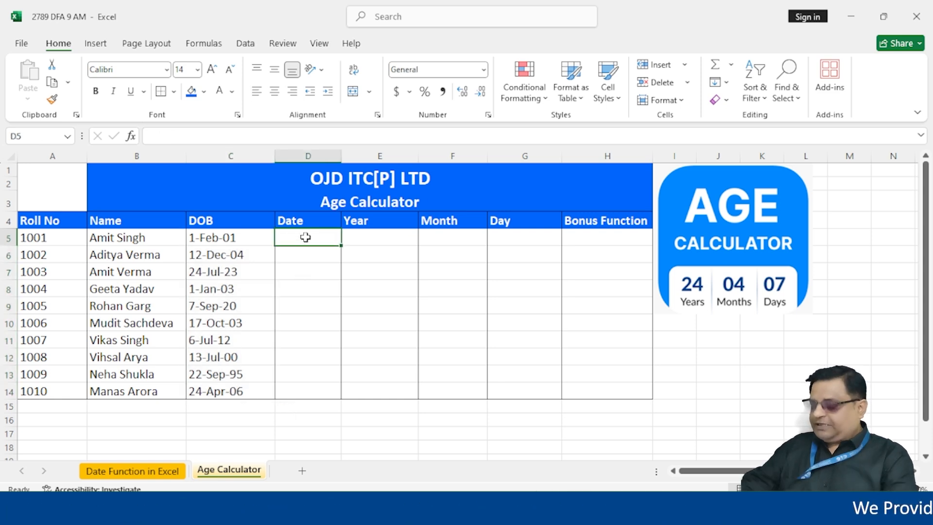
pyautogui.write('31-')
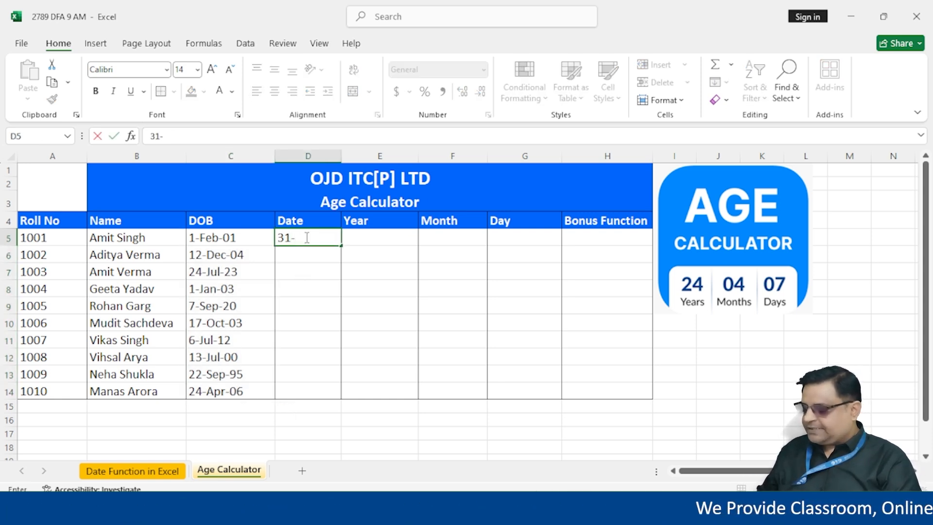
pyautogui.write('dec-25')
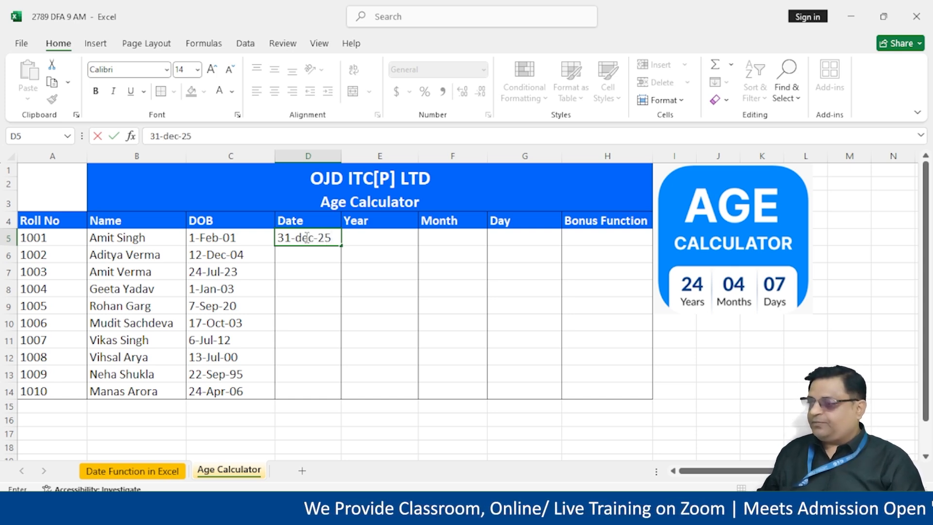
pyautogui.press('Return')
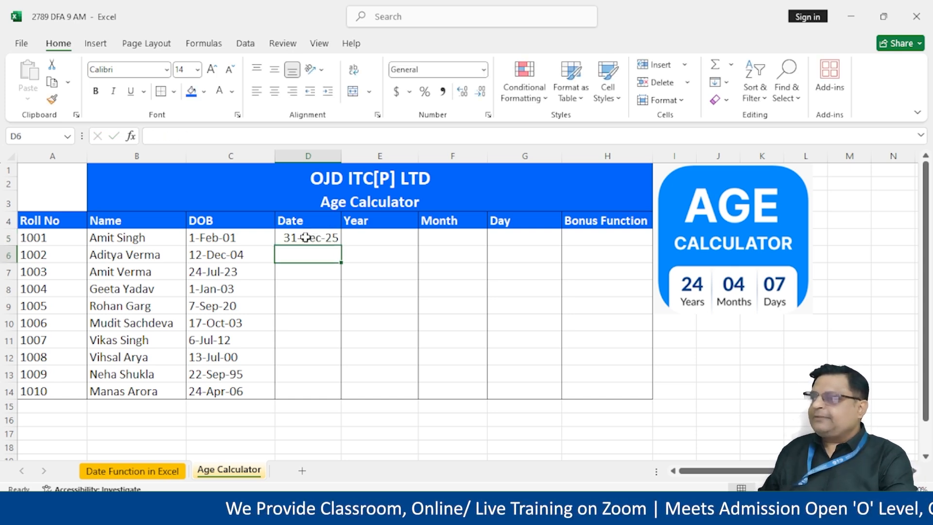
# Enter the date in D5 as 31-Dec-2025 and fill it down through D14.
pyautogui.click(305, 237)
pyautogui.write('31')
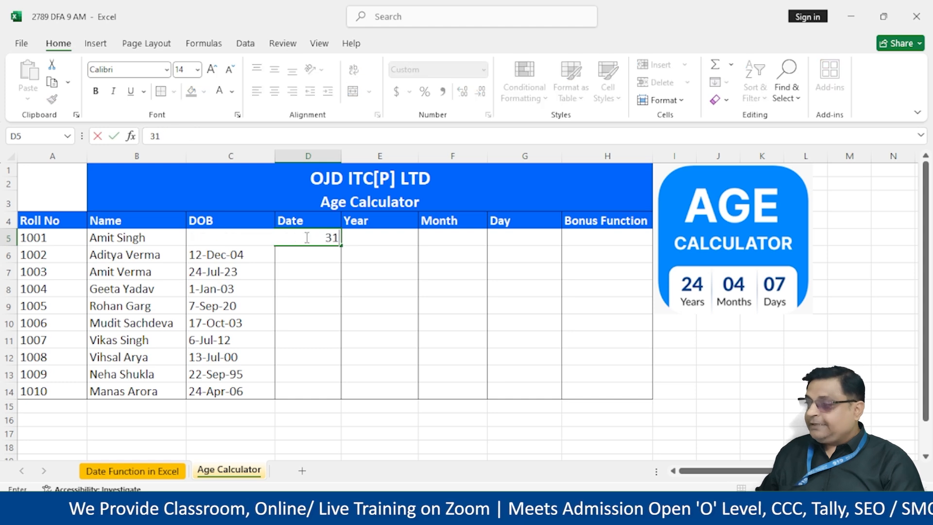
pyautogui.write('-Dec-')
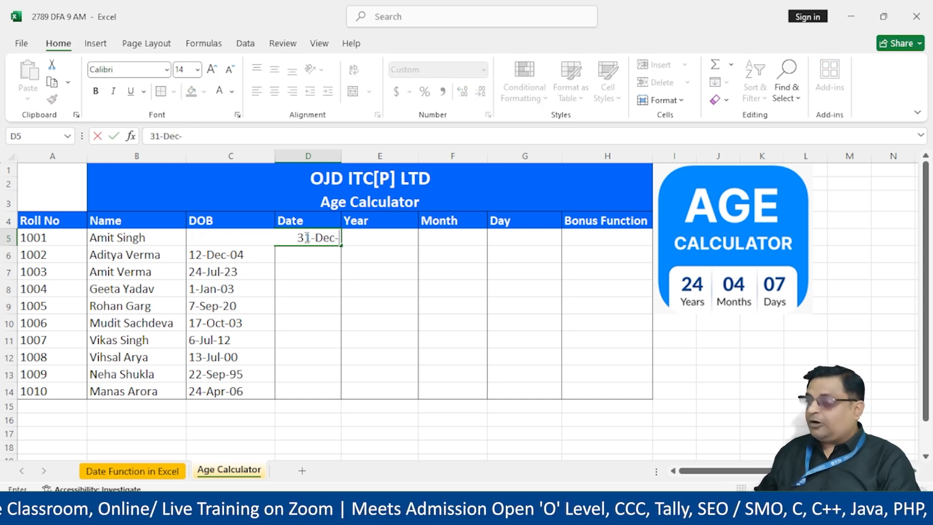
pyautogui.write('2025')
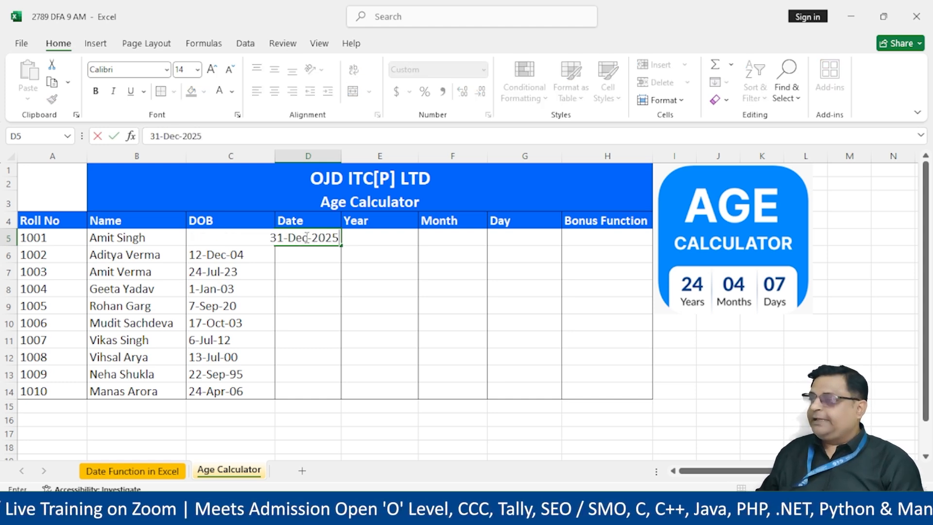
pyautogui.press('Return')
pyautogui.moveTo(305, 237); pyautogui.dragTo(322, 385)
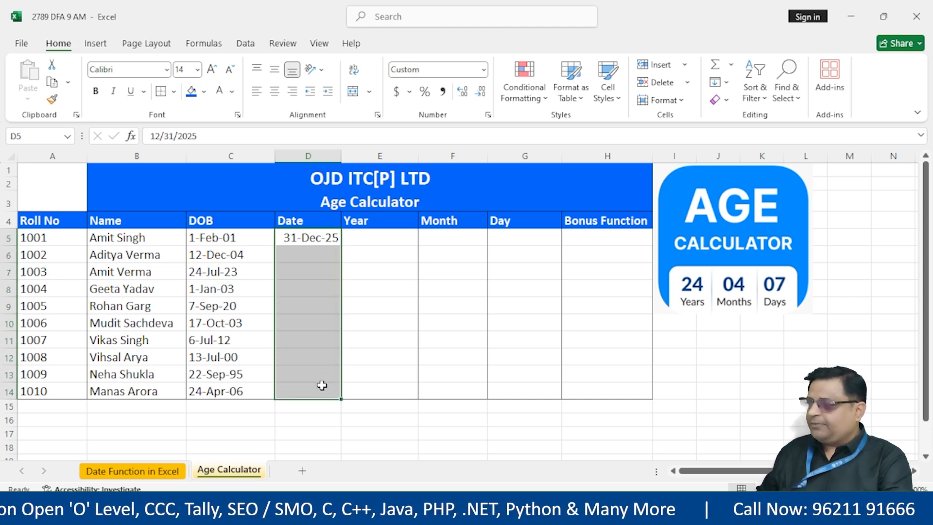
pyautogui.hotkey('ctrl', 'd')
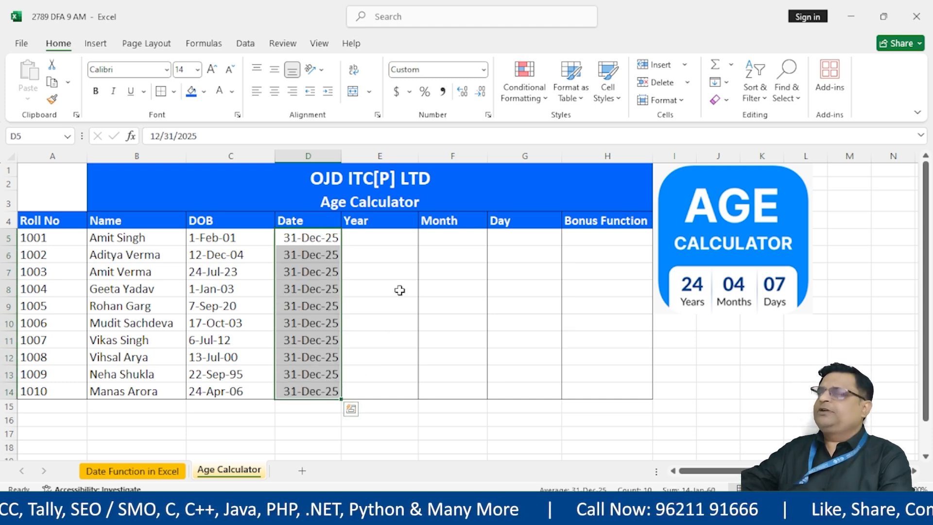
# Apply the border to the Date column from D4 to D14.
pyautogui.click(397, 289)
pyautogui.moveTo(309, 221); pyautogui.dragTo(308, 388)
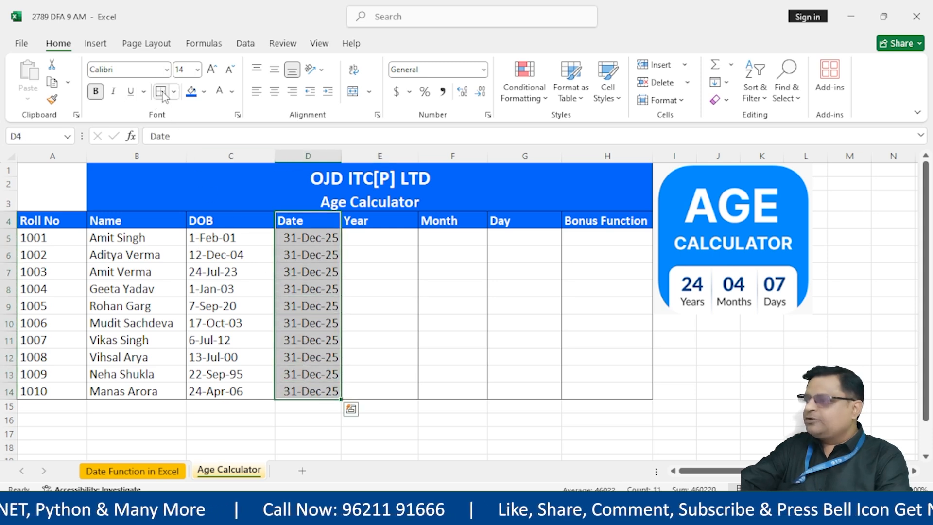
pyautogui.click(401, 306)
# Calculate the completed years of age in E5 with =INT(YEARFRAC(C5,D5)).
pyautogui.click(371, 238)
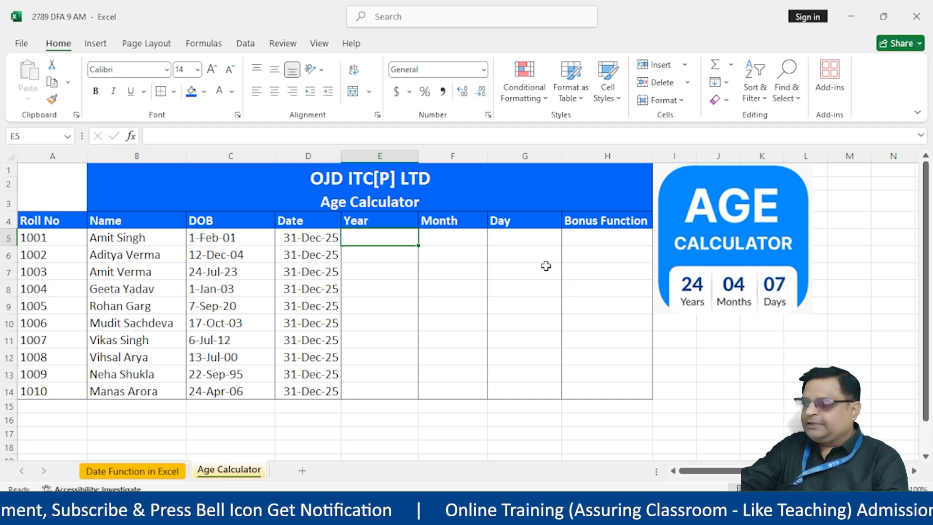
pyautogui.write('=int(')
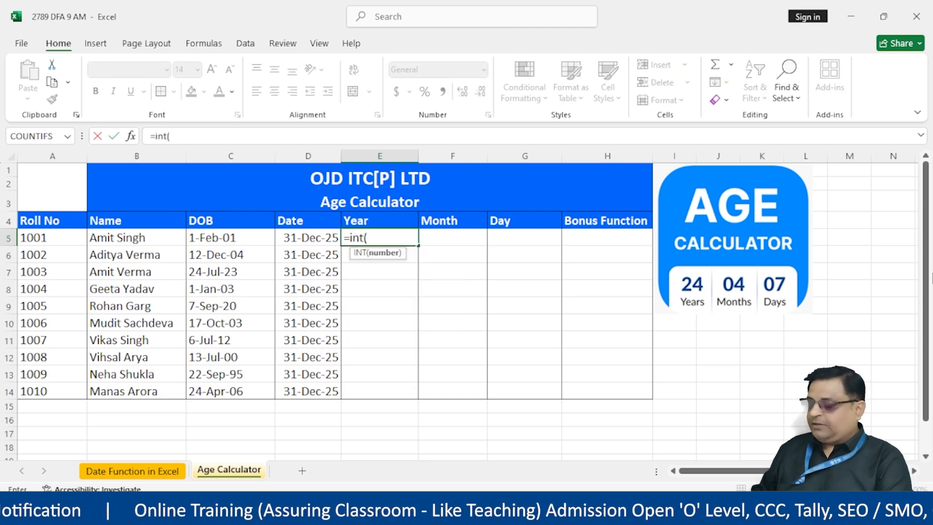
pyautogui.write('year')
pyautogui.press('Down')
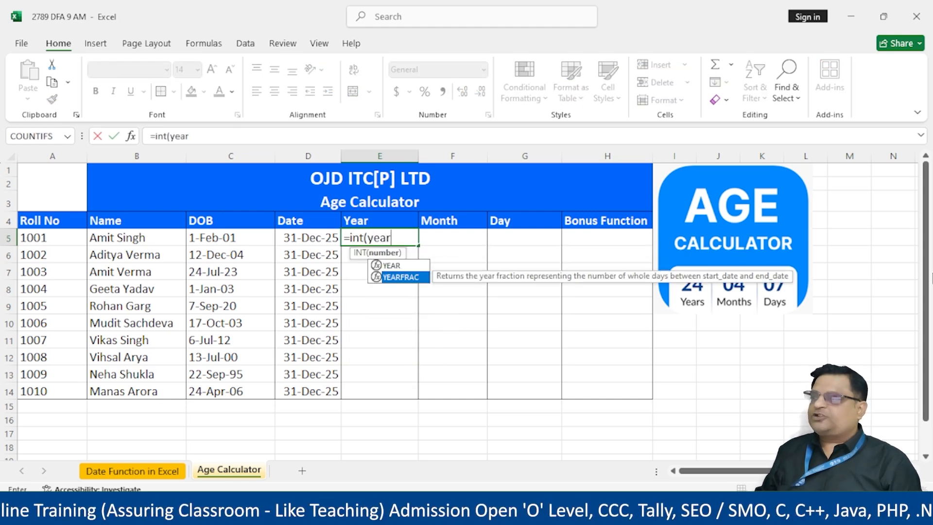
pyautogui.press('Tab')
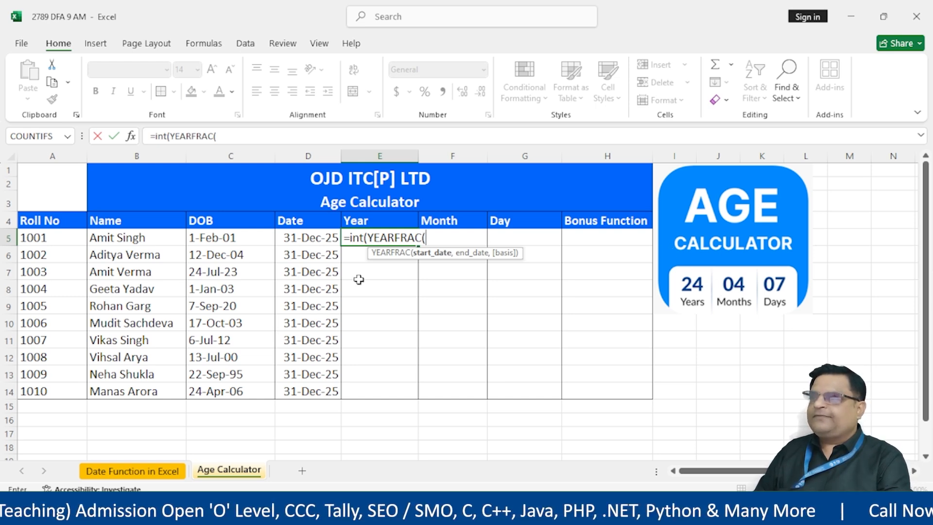
pyautogui.click(228, 238)
pyautogui.write(',')
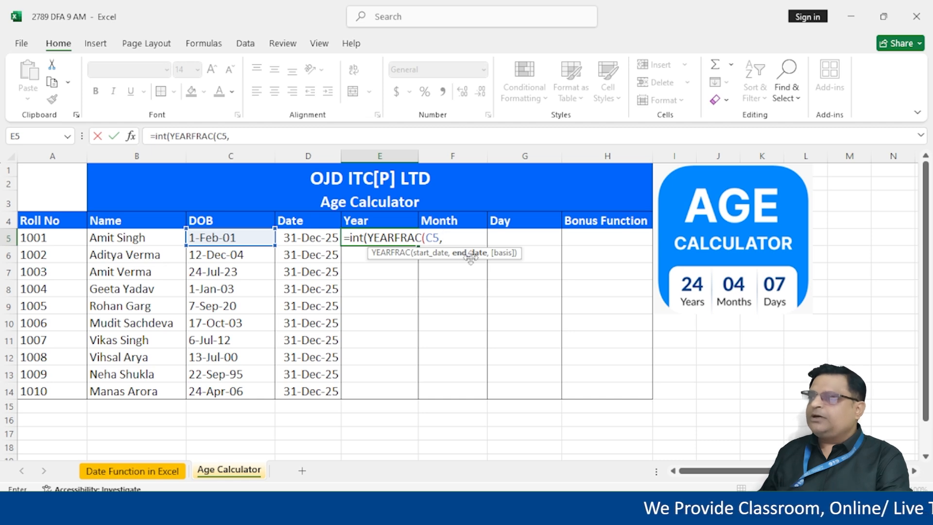
pyautogui.click(309, 240)
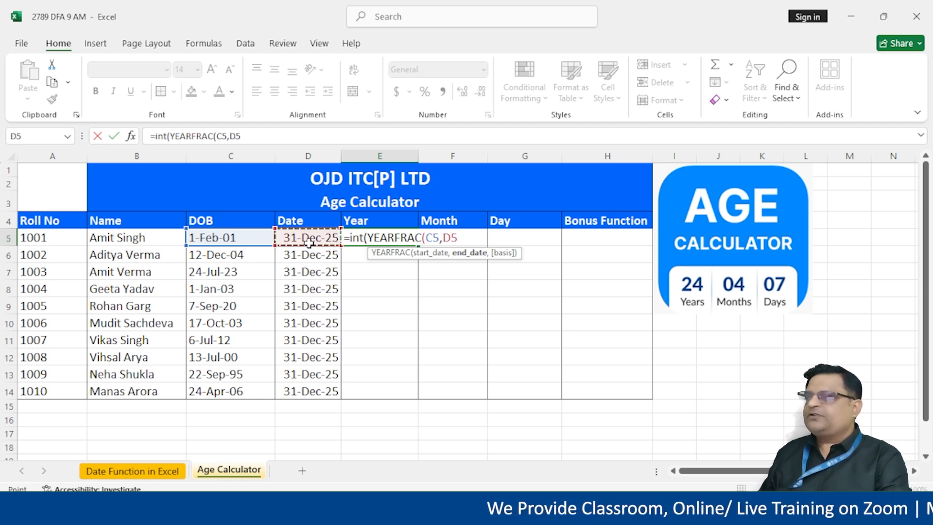
pyautogui.write('))')
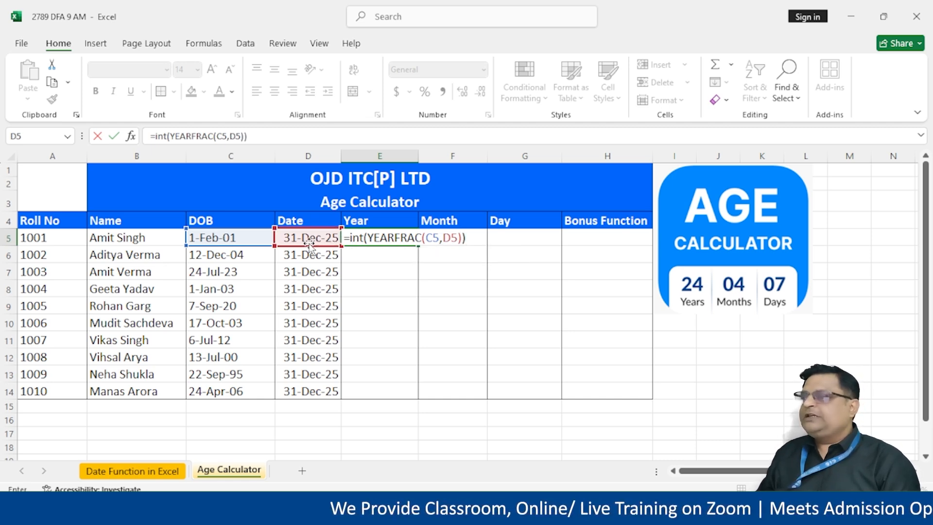
pyautogui.press('Return')
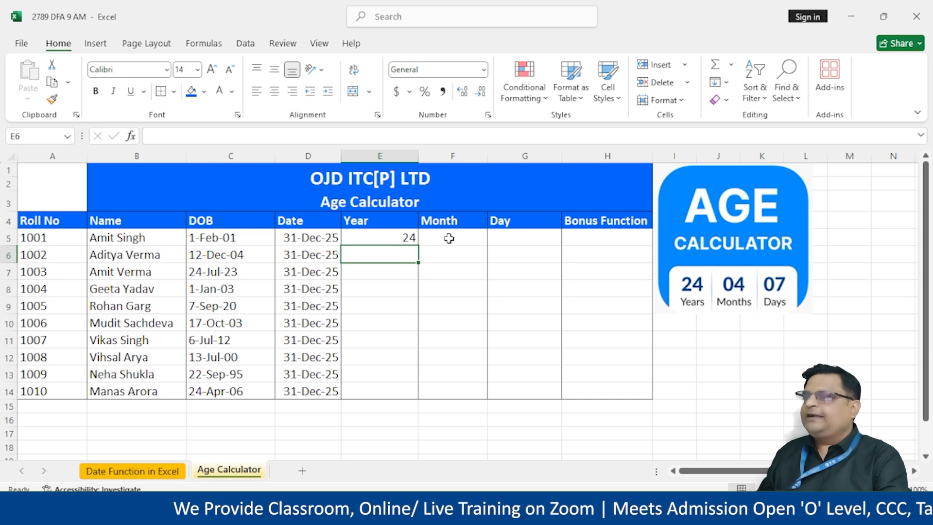
# Fill the year formula from E5 down through E14 and apply the border to those cells.
pyautogui.click(401, 239)
pyautogui.moveTo(419, 254); pyautogui.dragTo(407, 390)
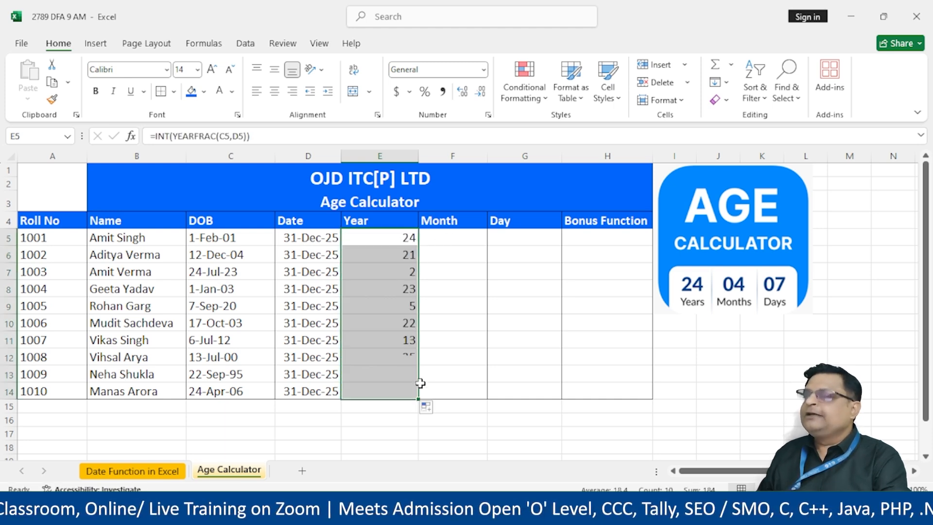
pyautogui.click(410, 431)
pyautogui.moveTo(380, 242); pyautogui.dragTo(402, 392)
pyautogui.click(95, 91)
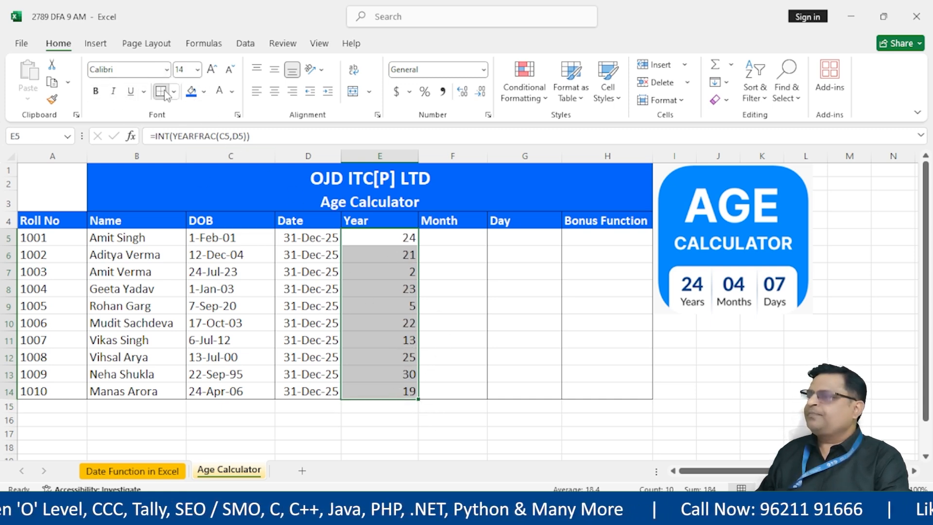
# Turn the year formula in E5 into displayed text by prefixing it with an apostrophe.
pyautogui.doubleClick(392, 238)
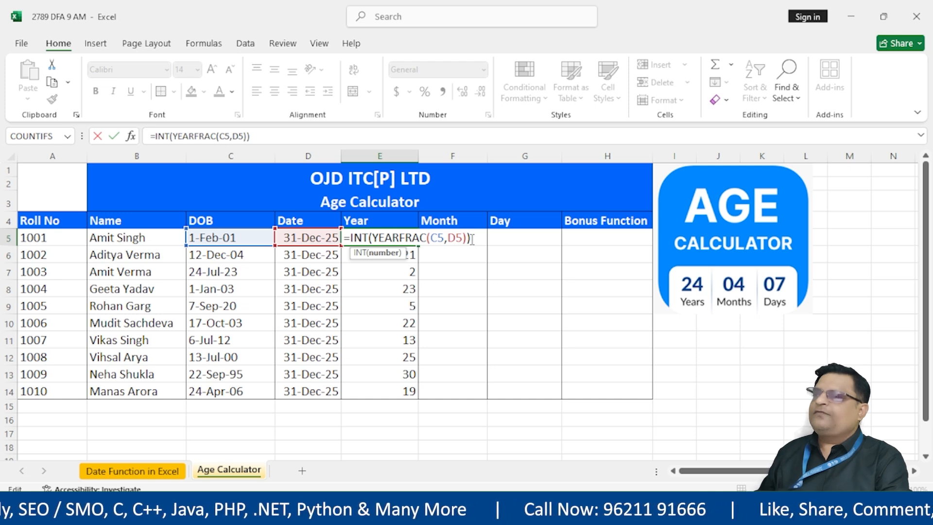
pyautogui.moveTo(472, 239); pyautogui.dragTo(344, 238)
pyautogui.click(356, 239)
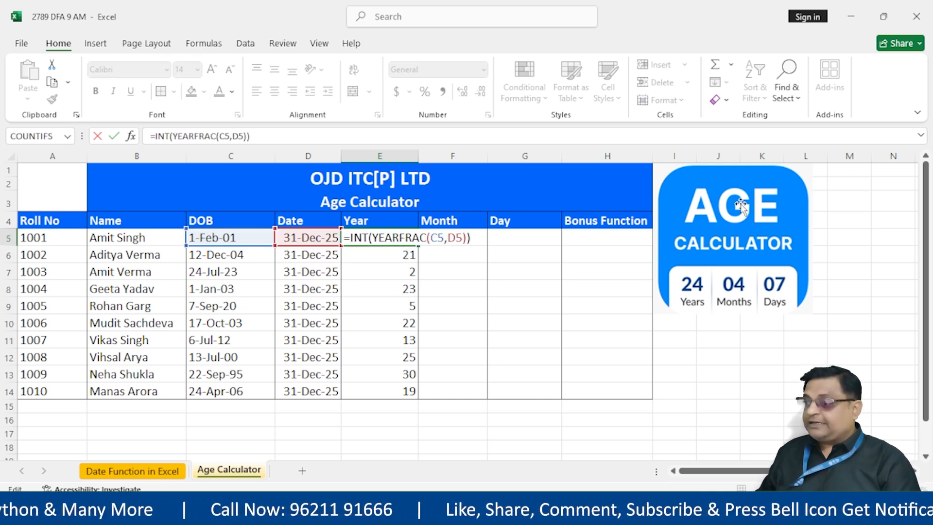
pyautogui.write(',')
pyautogui.press('BackSpace')
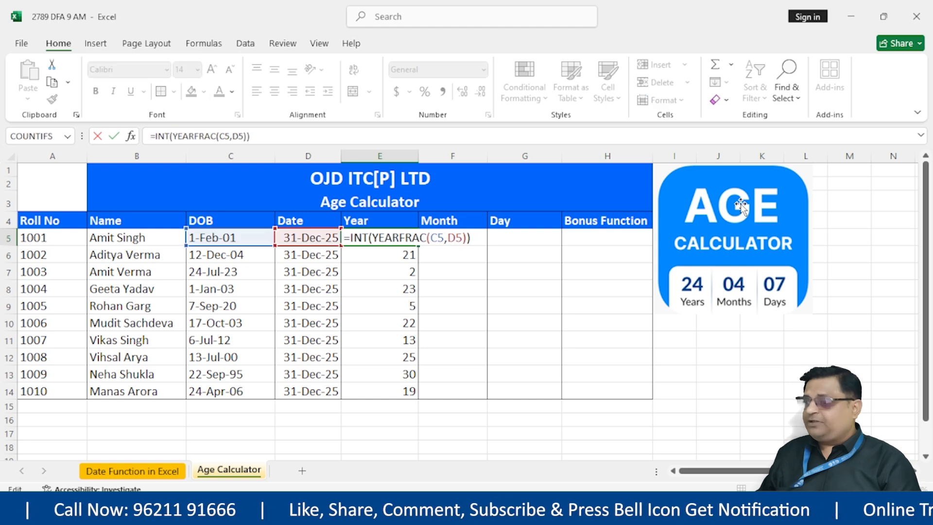
pyautogui.write("'")
pyautogui.hotkey('ctrl', 'Return')
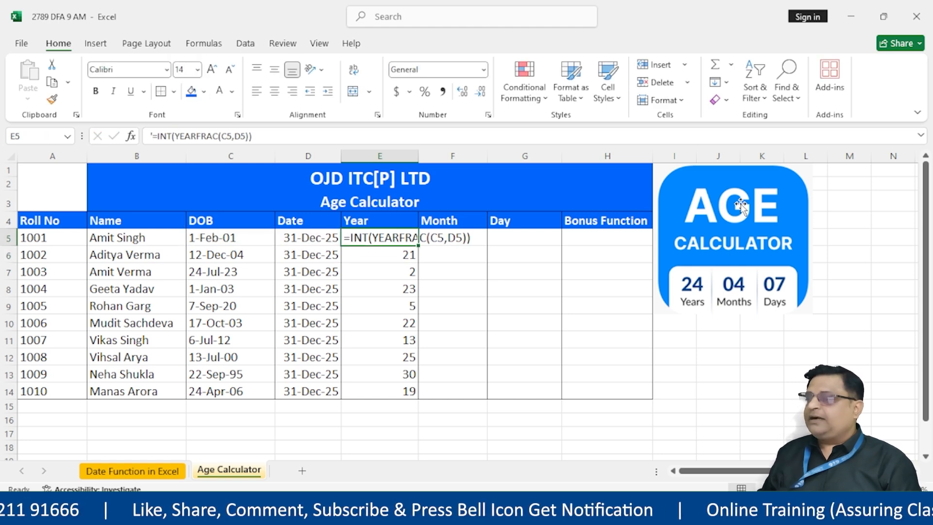
# Copy the formula text from E5 to A17 and merge and centre it across A17:B17.
pyautogui.hotkey('ctrl', 'c')
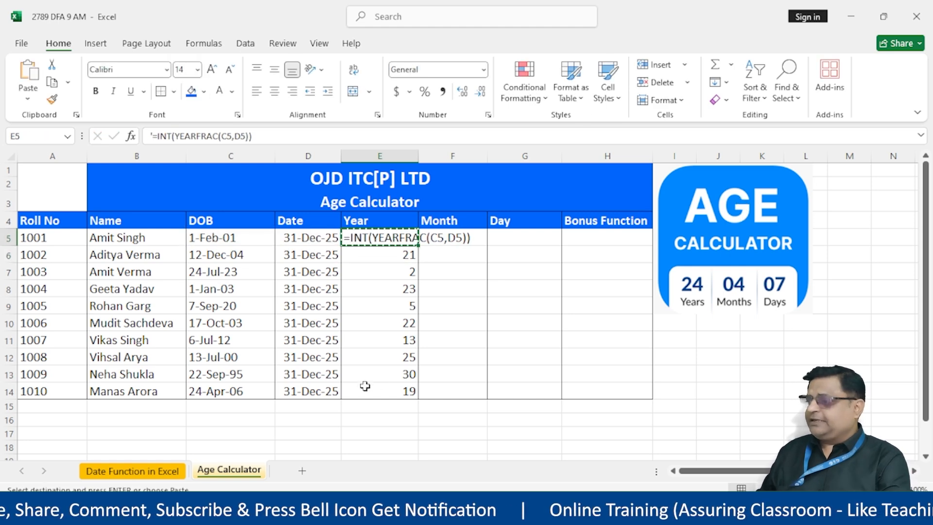
pyautogui.scroll(-1, 156, 374)
pyautogui.scroll(-1, 156, 374)
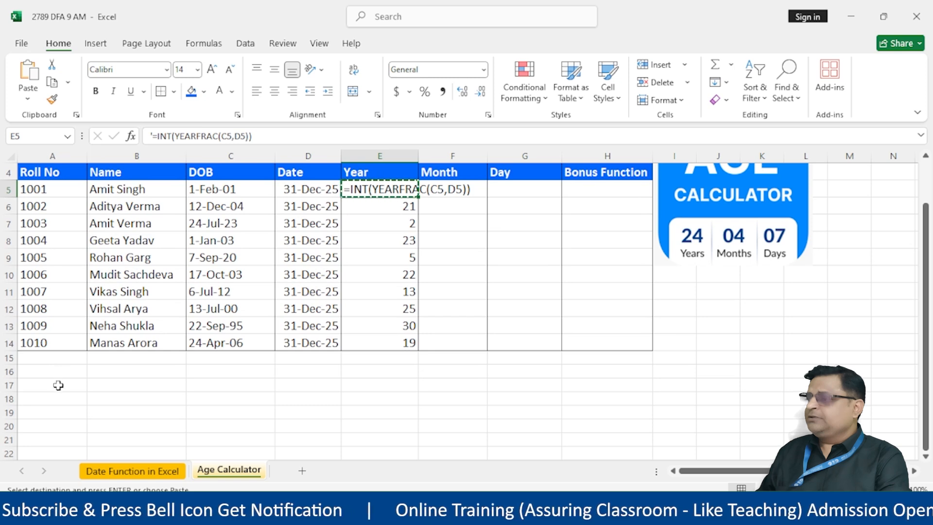
pyautogui.click(62, 386)
pyautogui.hotkey('ctrl', 'v')
pyautogui.press('ctrl')
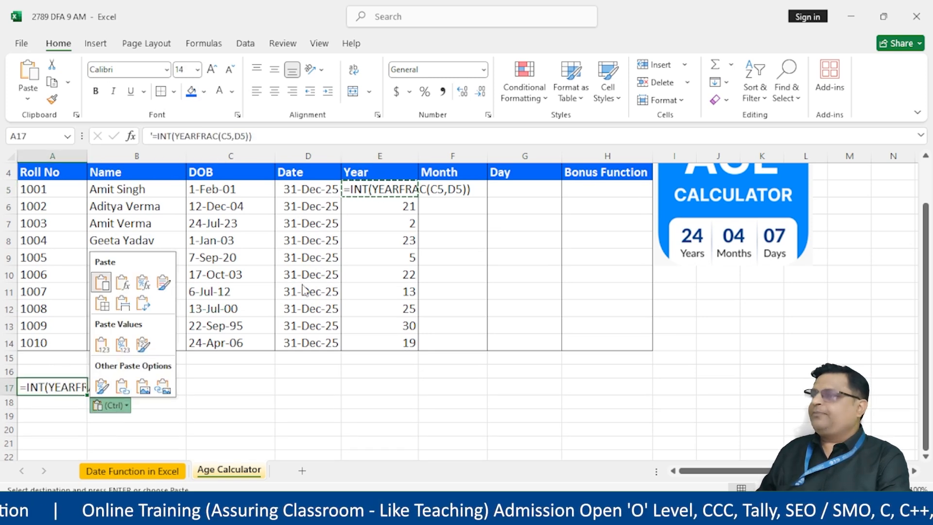
pyautogui.click(297, 406)
pyautogui.moveTo(61, 388); pyautogui.dragTo(146, 387)
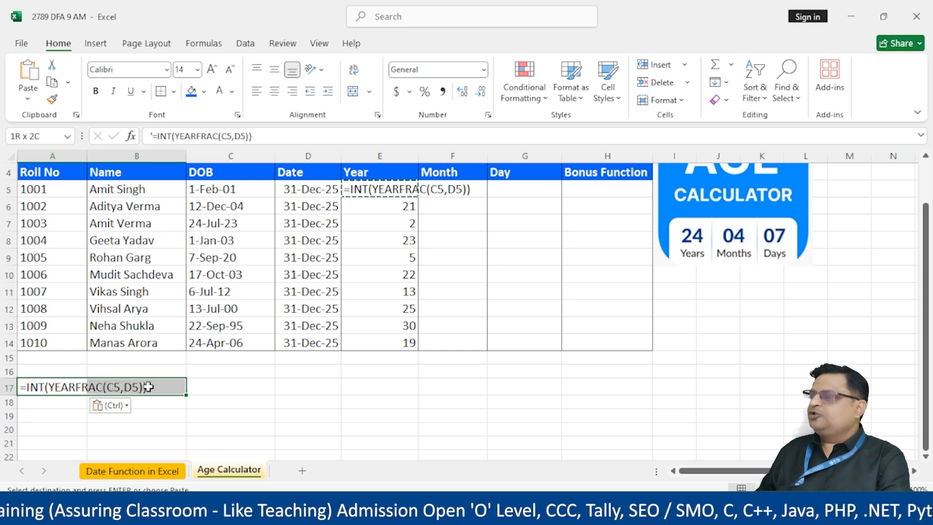
pyautogui.click(353, 92)
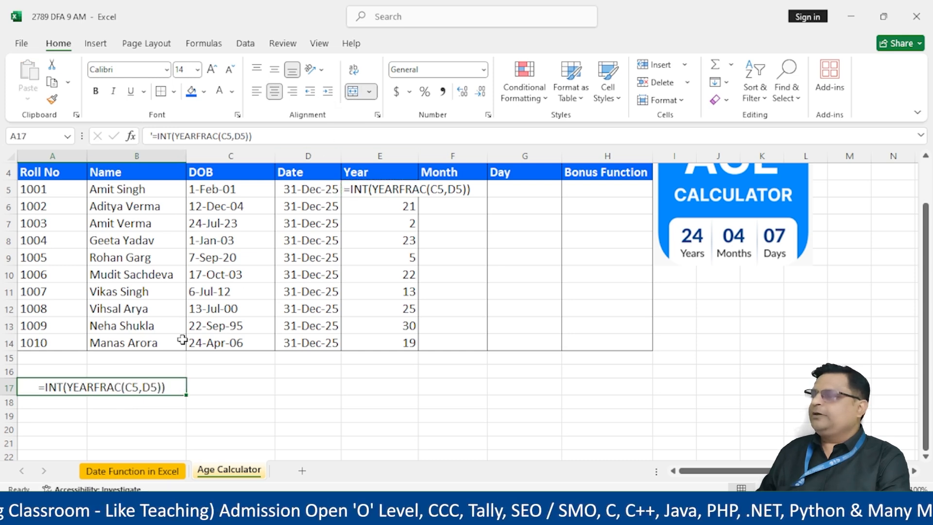
# Merge and centre A16:B16, enter the heading Year there and enlarge its font size to 16.
pyautogui.click(86, 369)
pyautogui.moveTo(100, 375); pyautogui.dragTo(160, 375)
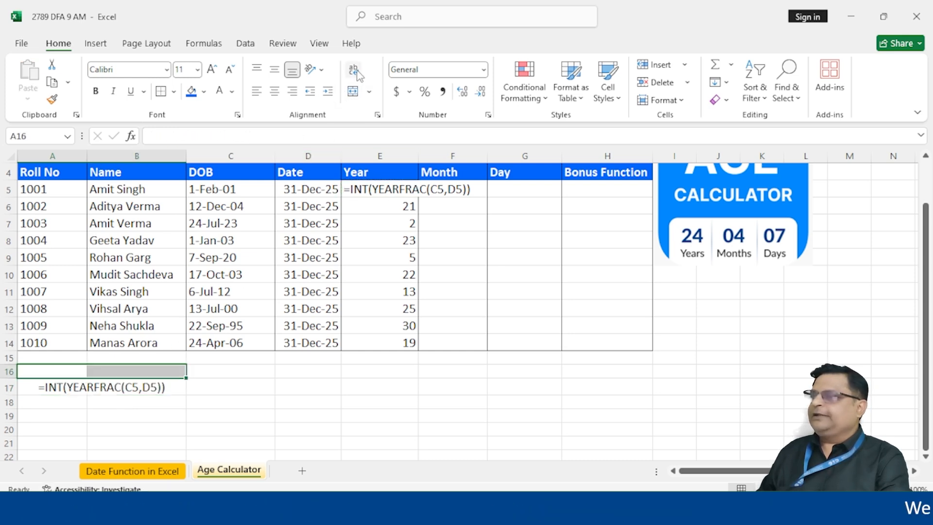
pyautogui.click(354, 91)
pyautogui.write('Year')
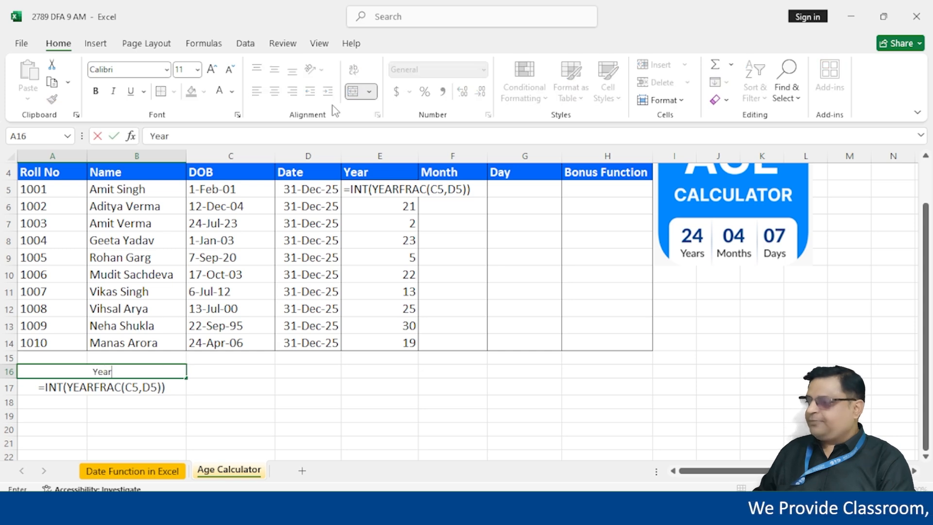
pyautogui.press('Return')
pyautogui.press('Up')
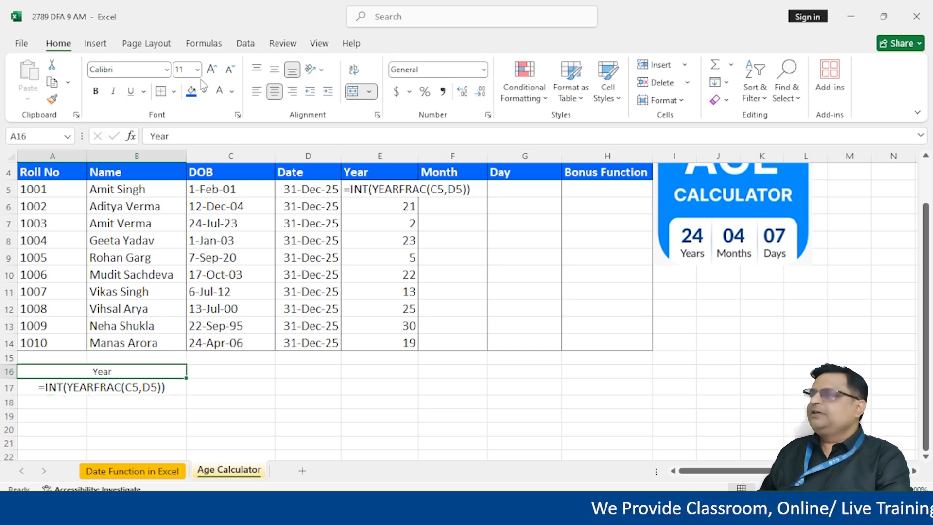
pyautogui.click(212, 70)
pyautogui.click(212, 70)
pyautogui.click(211, 70)
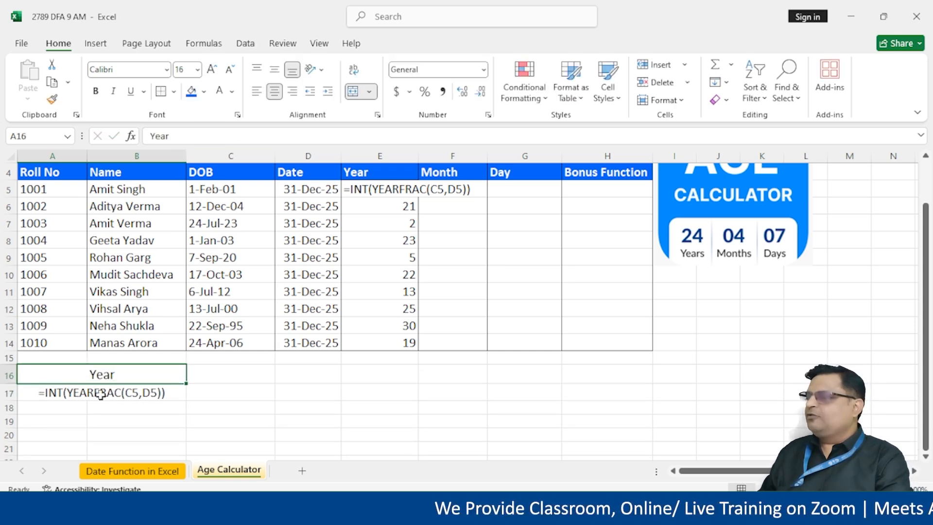
# Format the Year heading and formula note in A16:B17 with blue fill and bold white text.
pyautogui.moveTo(103, 375); pyautogui.dragTo(103, 393)
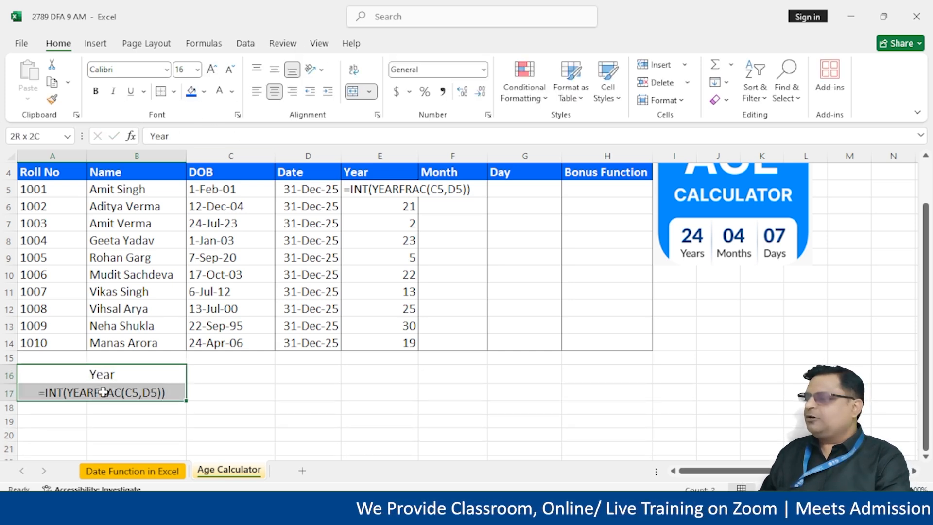
pyautogui.click(191, 91)
pyautogui.click(219, 91)
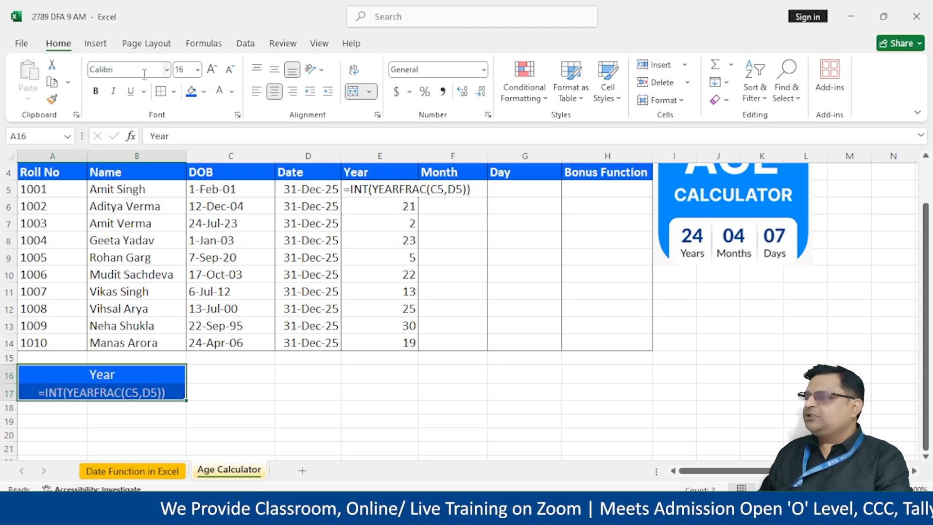
pyautogui.click(97, 91)
pyautogui.click(294, 377)
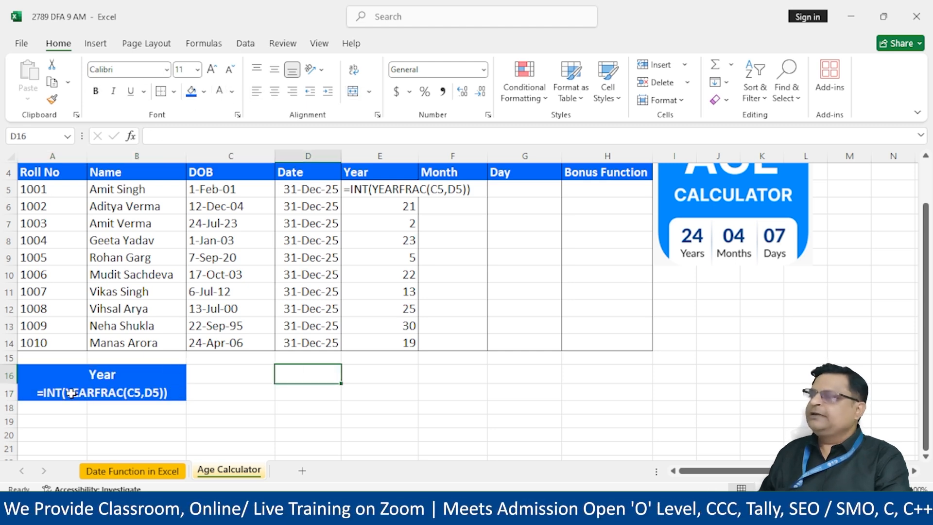
pyautogui.click(239, 395)
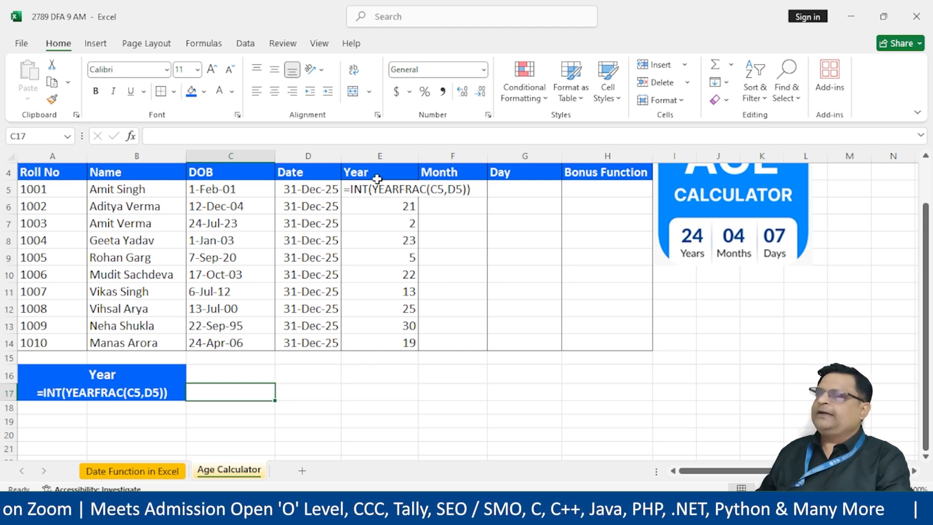
# Restore the working formula in E5 by removing its apostrophe, and left-align the year values in E5:E14.
pyautogui.scroll(1, 352, 246)
pyautogui.doubleClick(352, 238)
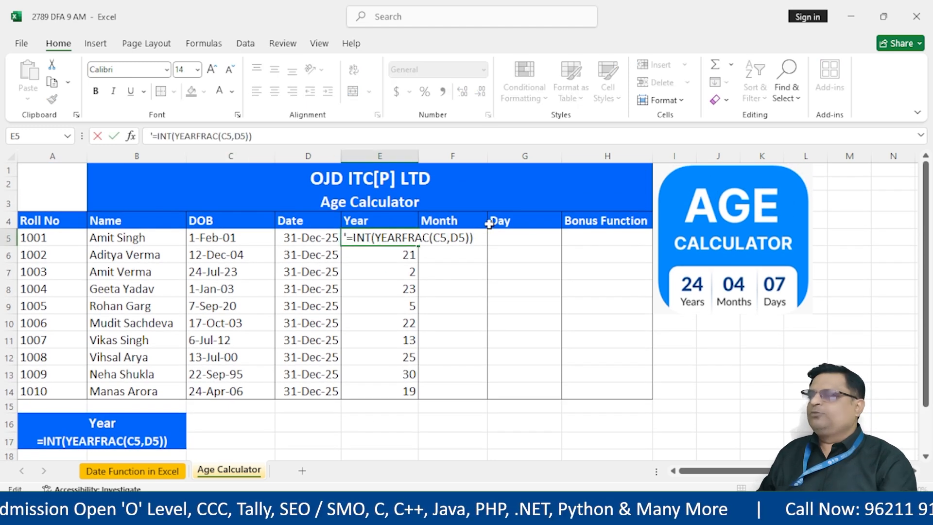
pyautogui.press('BackSpace')
pyautogui.hotkey('ctrl', 'Return')
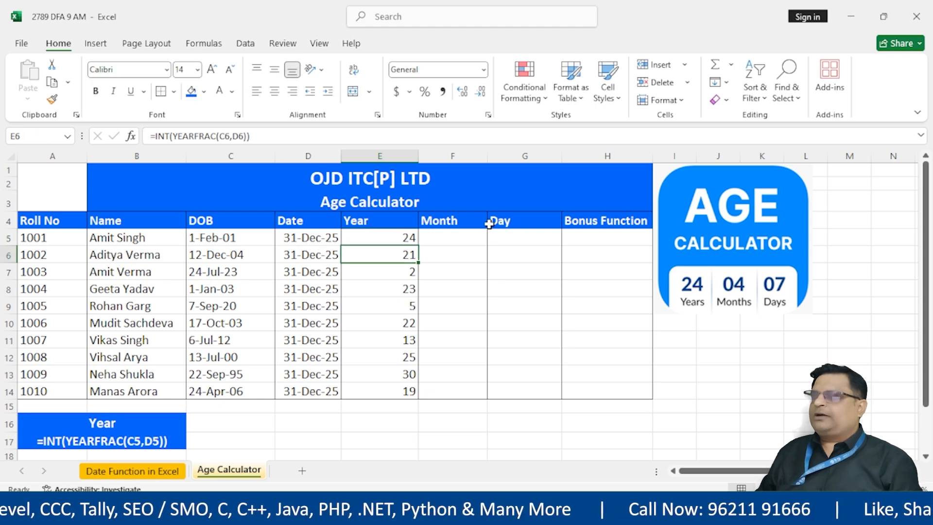
pyautogui.press('Right')
pyautogui.moveTo(386, 238); pyautogui.dragTo(391, 392)
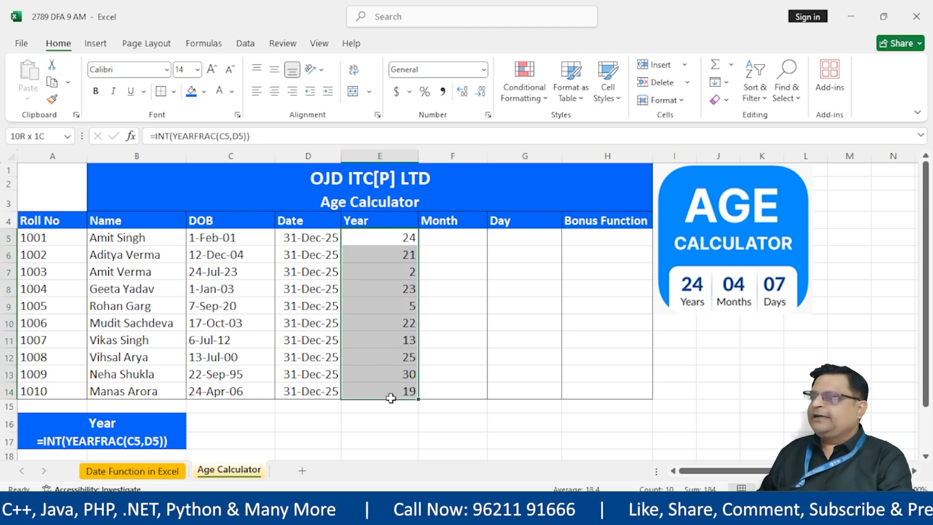
pyautogui.click(259, 93)
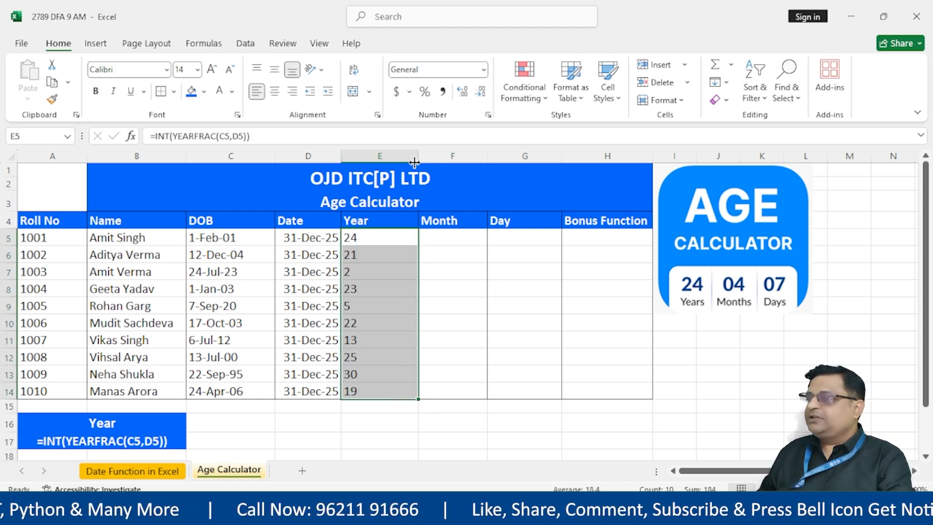
# Calculate the month difference in F5 with =ABS(MONTH(C5)-MONTH(D5)).
pyautogui.click(466, 235)
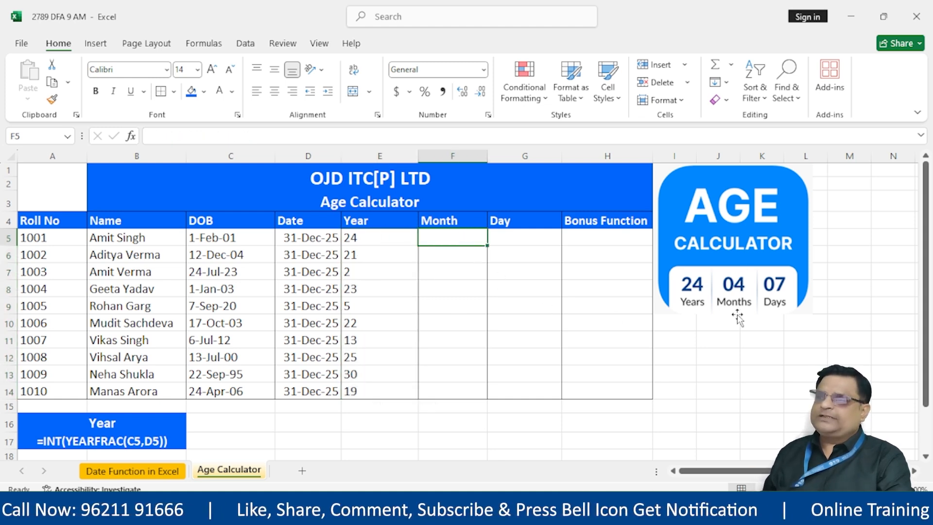
pyautogui.write('=abs')
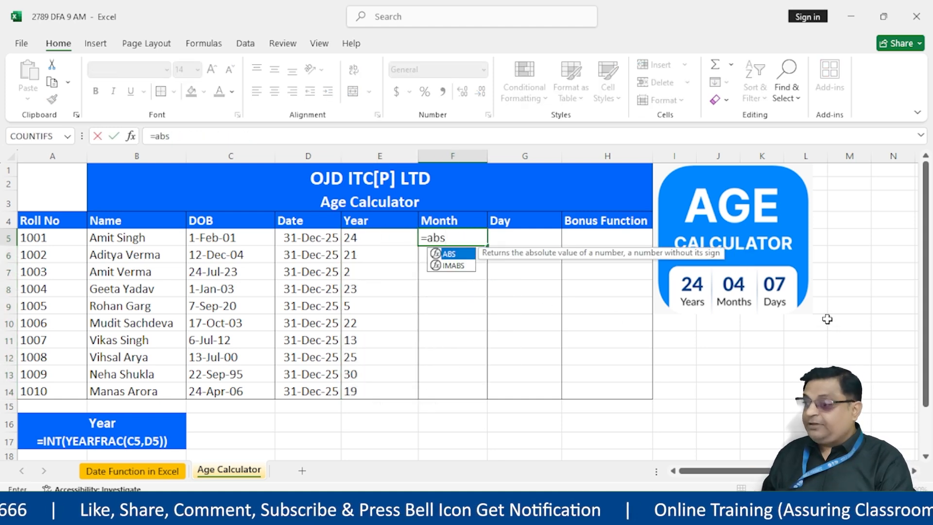
pyautogui.write('(mon')
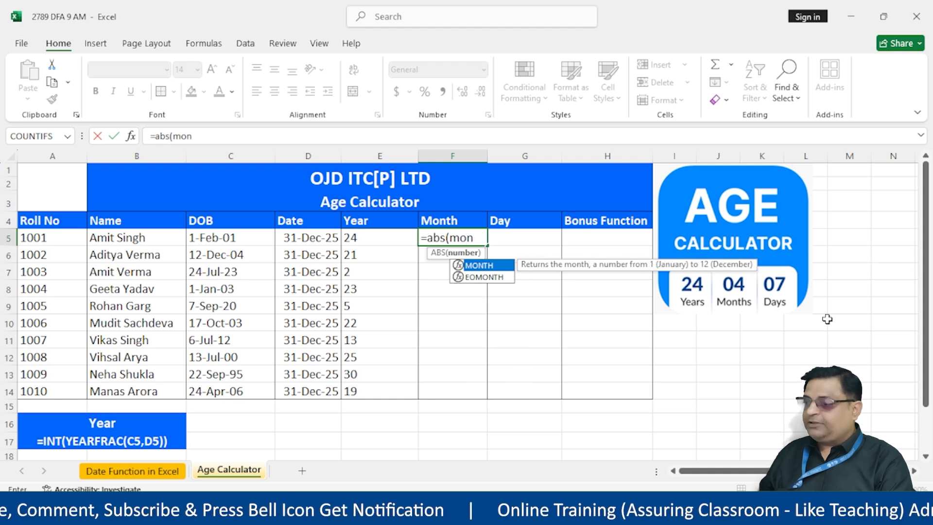
pyautogui.write('th(')
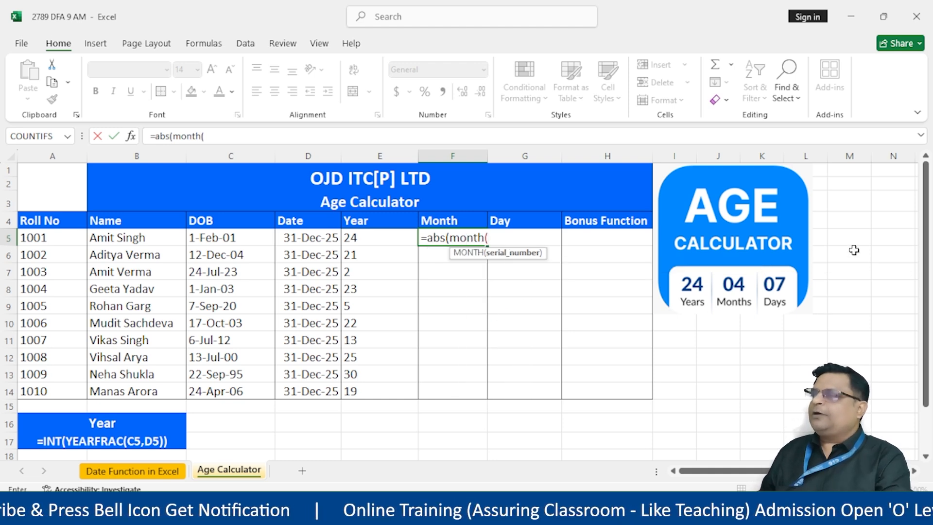
pyautogui.click(241, 241)
pyautogui.write(')')
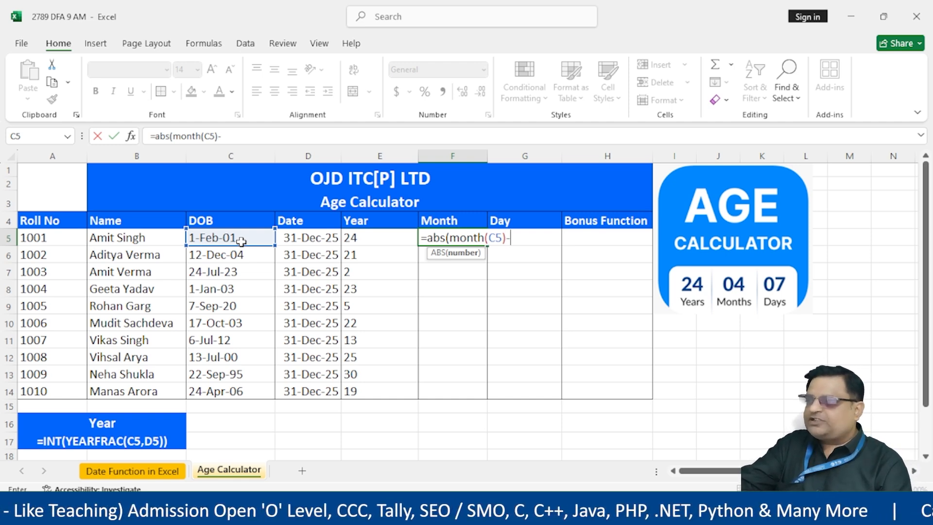
pyautogui.write('-month')
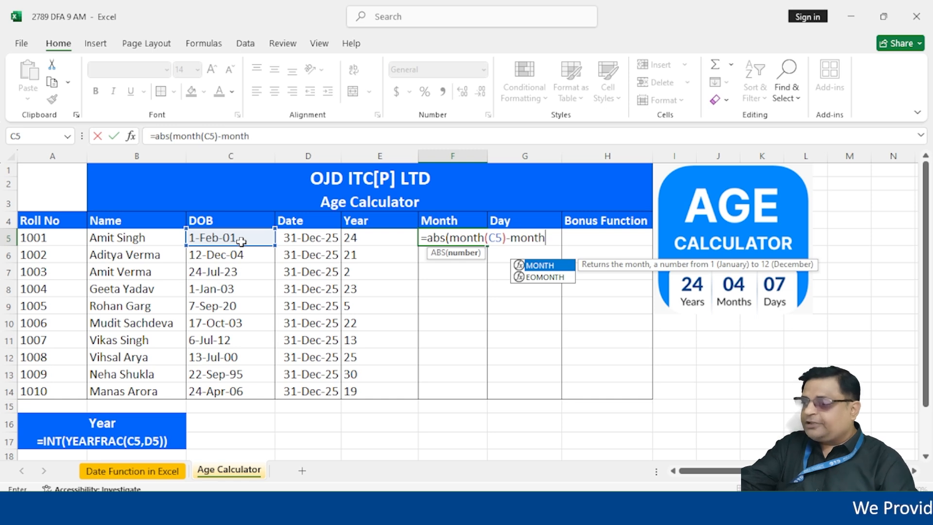
pyautogui.write('(')
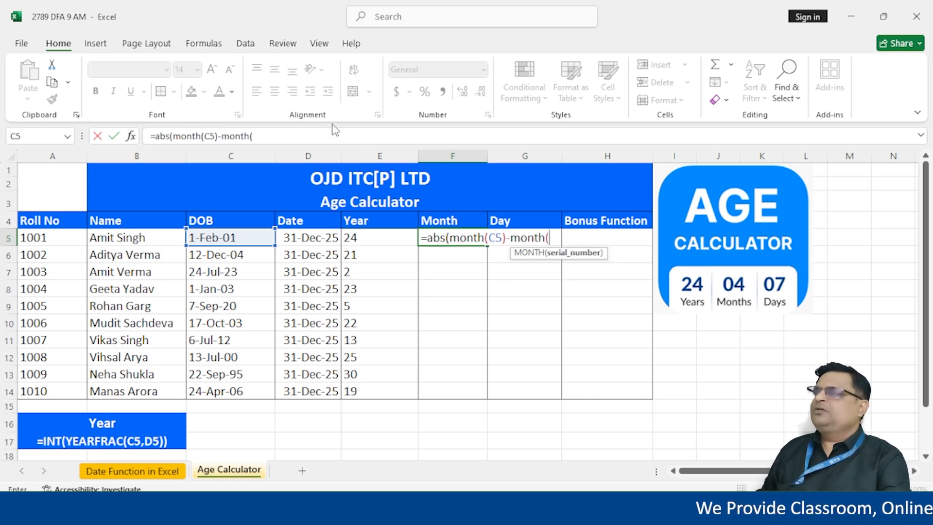
pyautogui.click(306, 239)
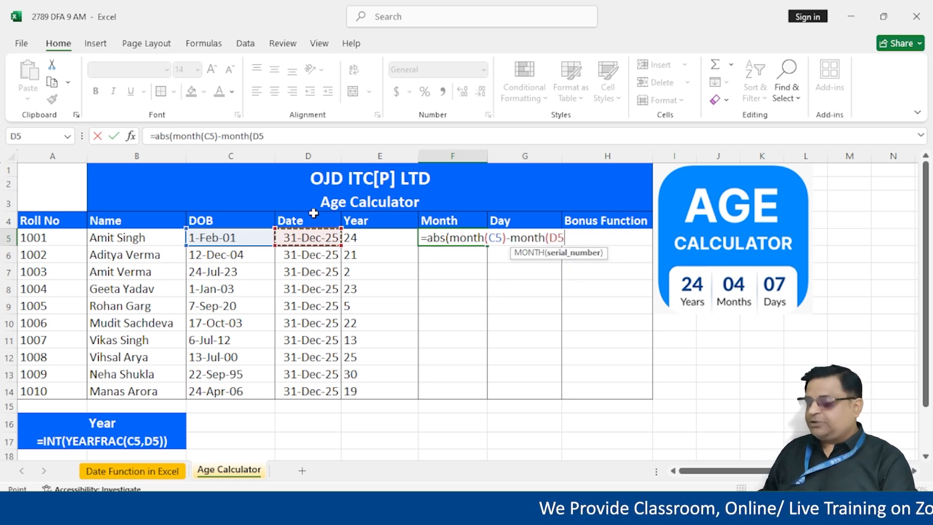
pyautogui.write('))')
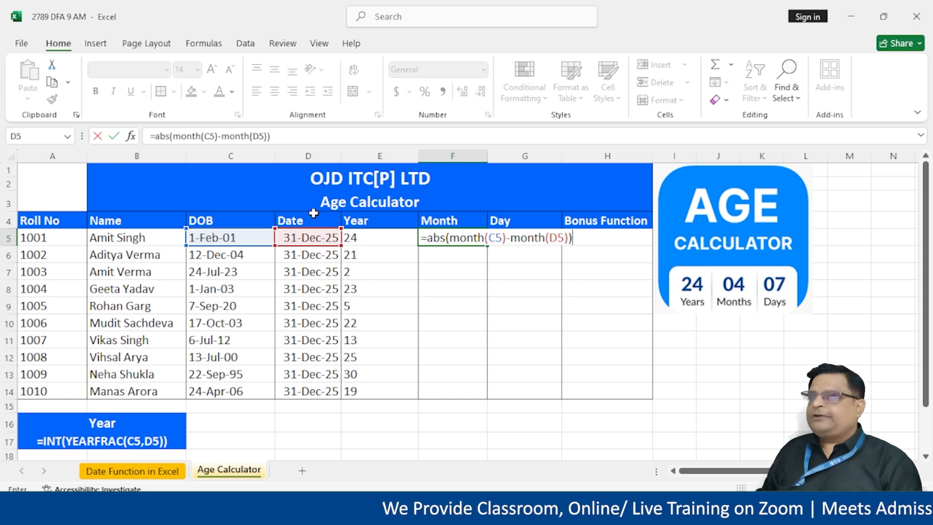
pyautogui.press('Return')
pyautogui.press('Up')
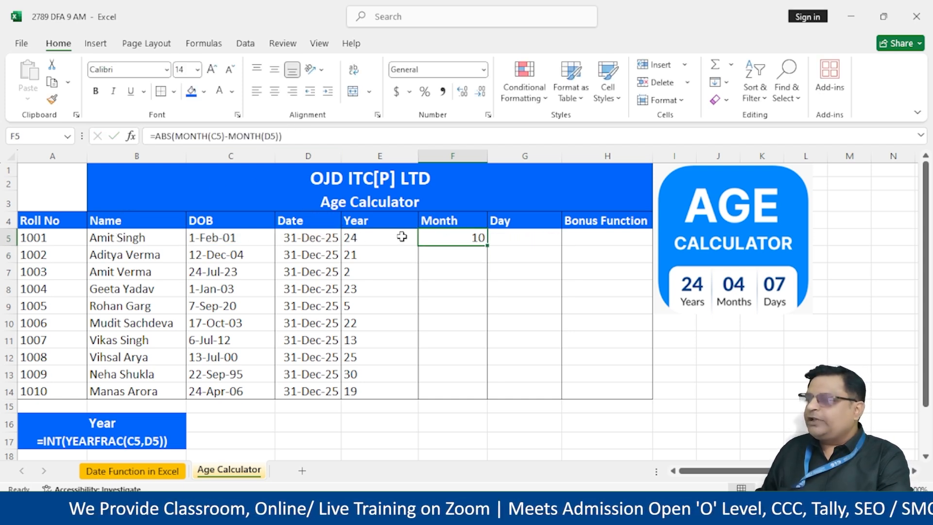
# Fill the month formula from F5 down through F14 and apply the border to F4:F14.
pyautogui.doubleClick(490, 245)
pyautogui.click(499, 429)
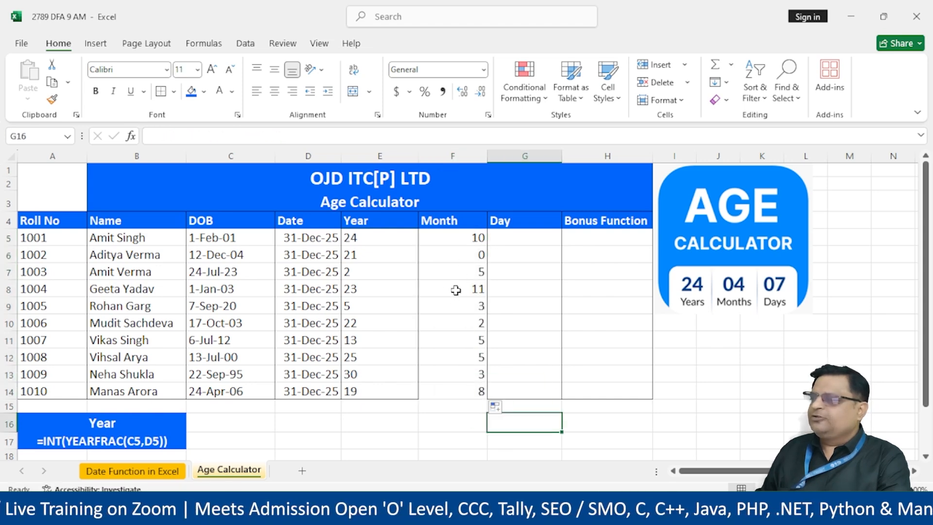
pyautogui.moveTo(450, 221); pyautogui.dragTo(460, 389)
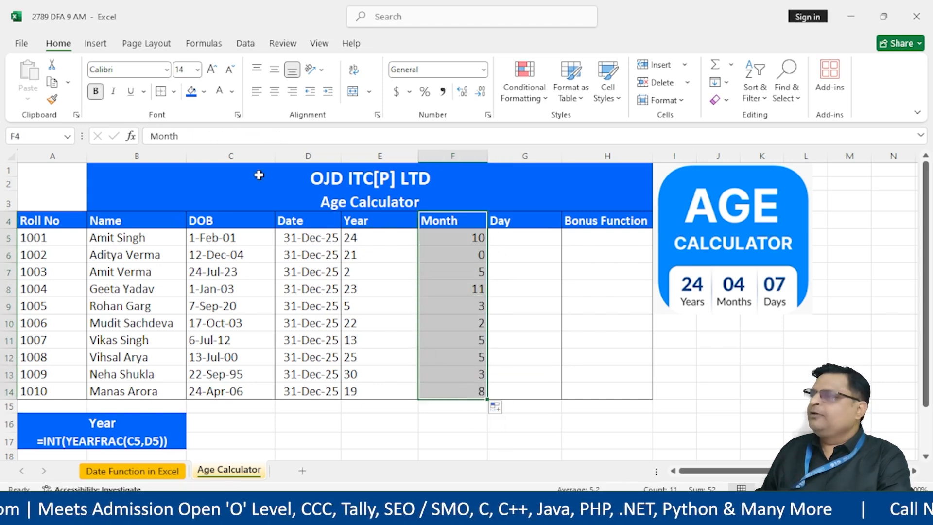
pyautogui.click(159, 93)
pyautogui.click(452, 439)
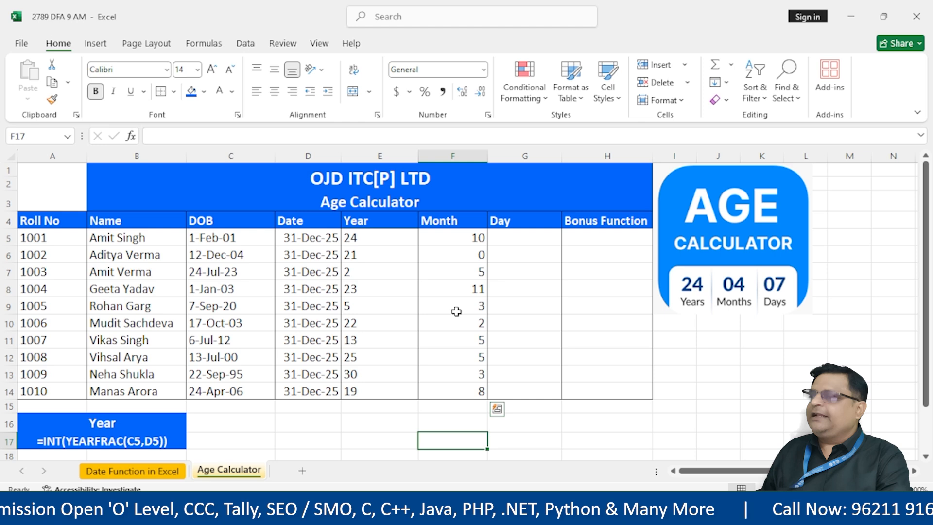
pyautogui.doubleClick(461, 238)
pyautogui.moveTo(588, 237); pyautogui.dragTo(330, 240)
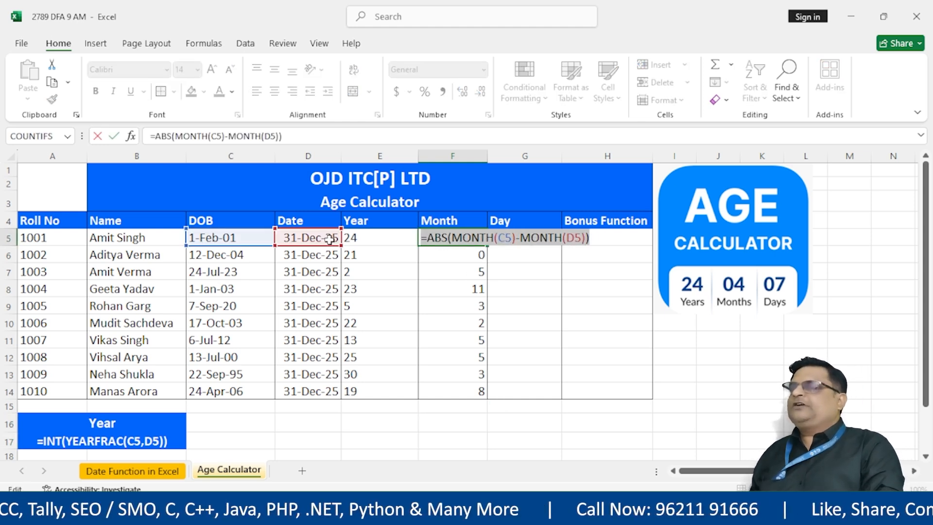
pyautogui.hotkey('ctrl', 'c')
pyautogui.scroll(-1, 291, 417)
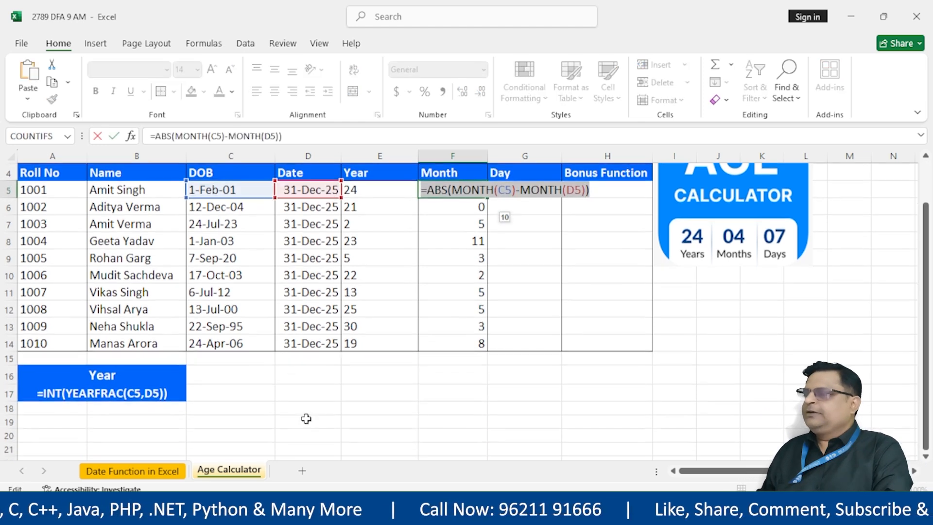
pyautogui.click(298, 375)
pyautogui.click(305, 403)
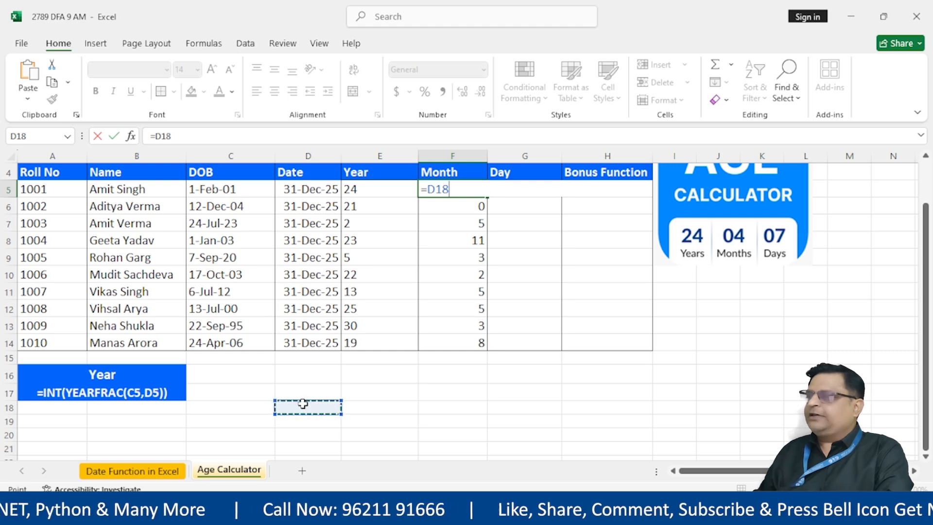
pyautogui.press('Escape')
# Turn the month formula in F5 into plain text by putting an apostrophe in front of it.
pyautogui.doubleClick(459, 192)
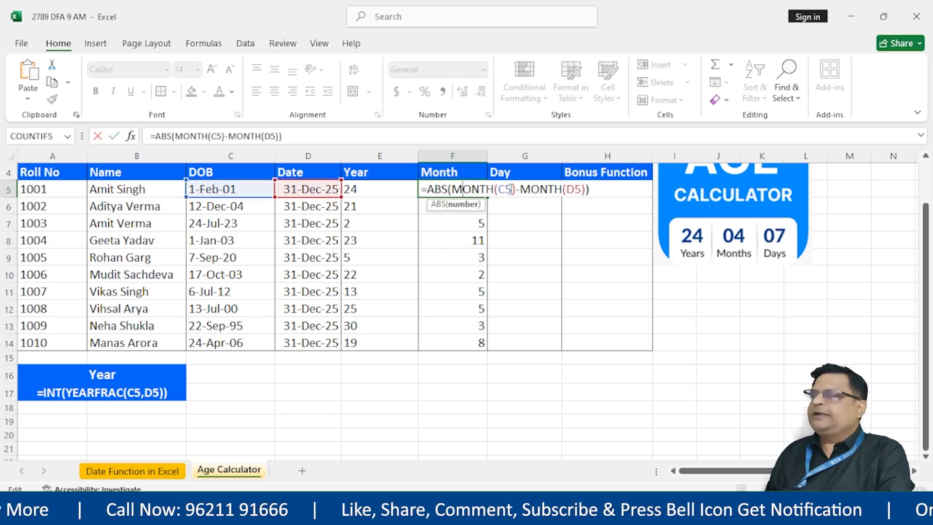
pyautogui.click(422, 189)
pyautogui.write("'")
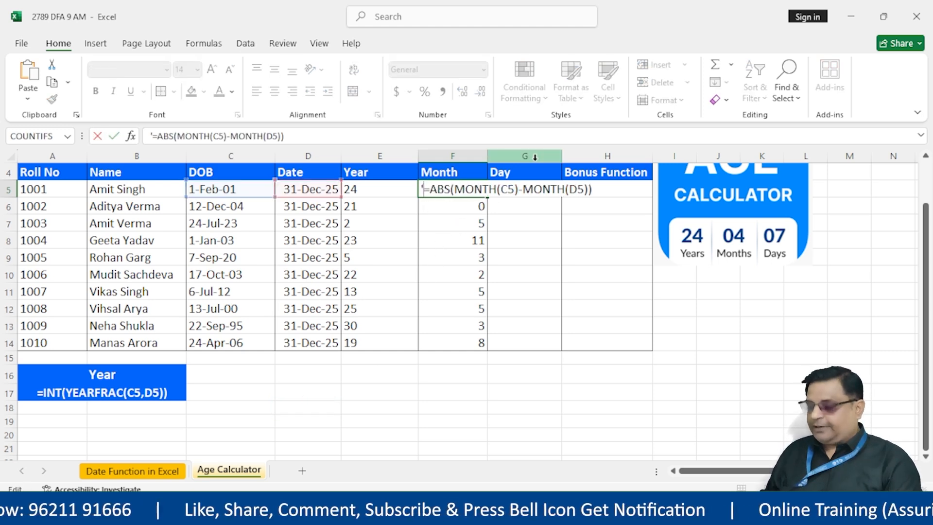
pyautogui.hotkey('ctrl', 'Return')
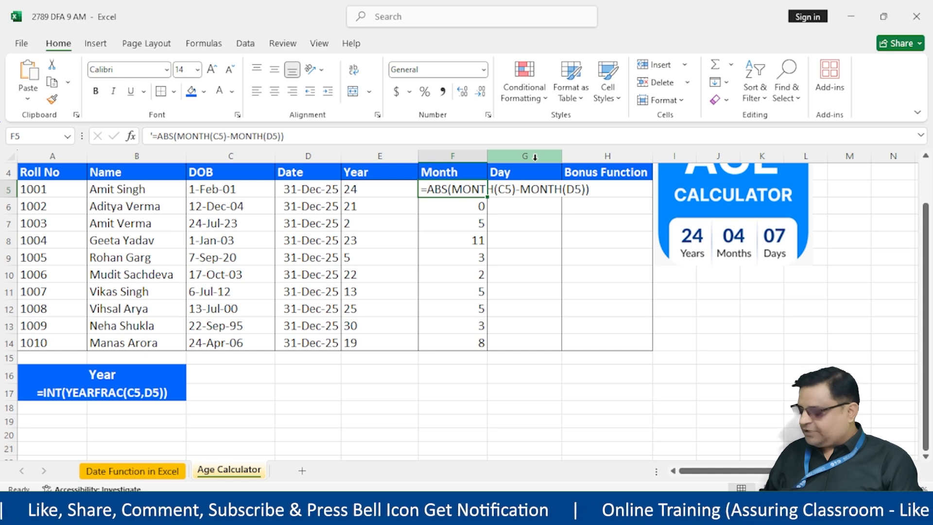
# Copy the month formula text from F5 into D17 below the table.
pyautogui.press('F2')
pyautogui.hotkey('shift', 'Home')
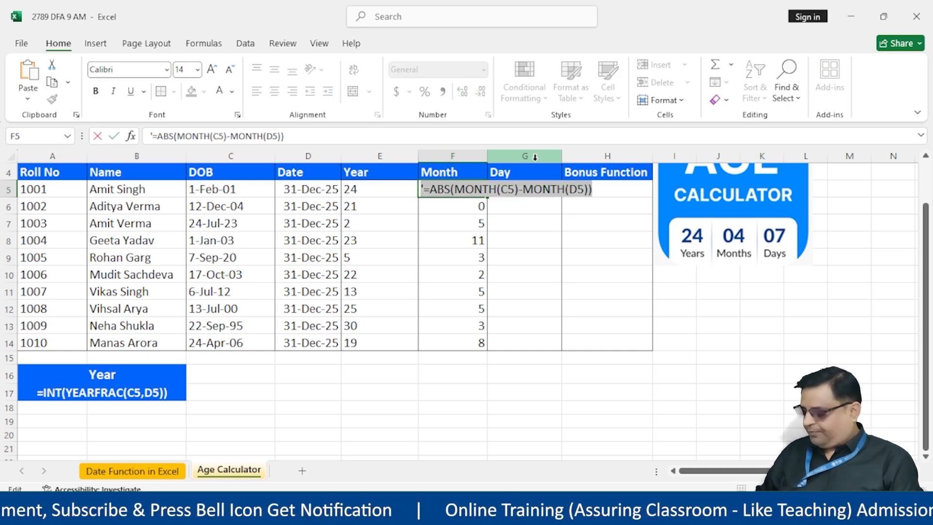
pyautogui.press('Escape')
pyautogui.click(299, 397)
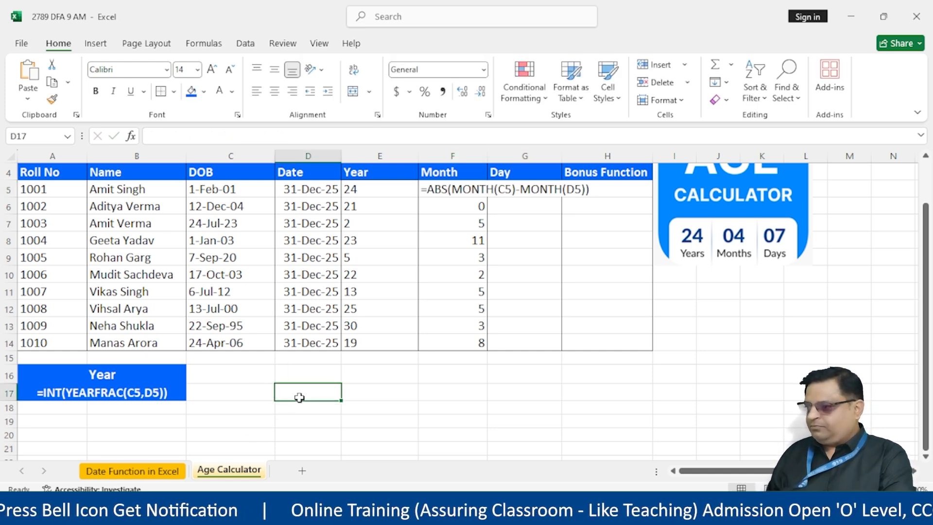
pyautogui.hotkey('ctrl', 'v')
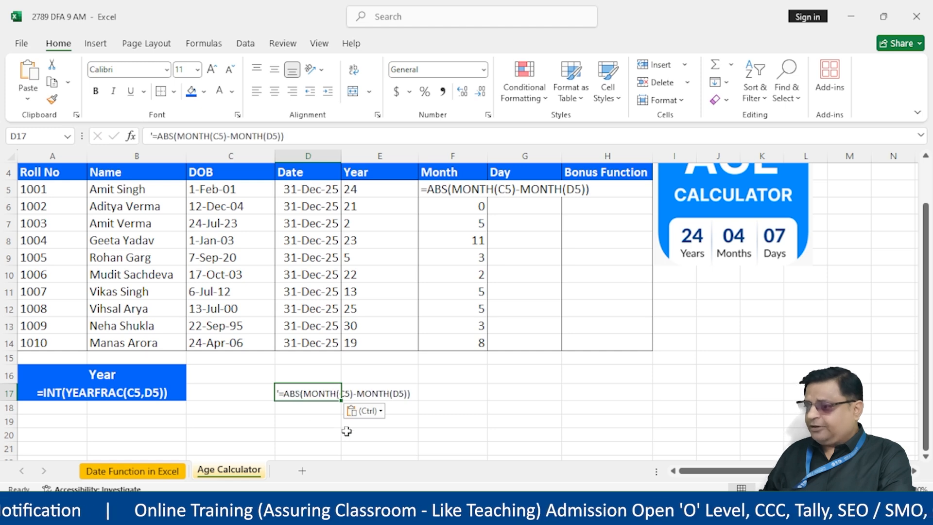
# Re-enter the leading apostrophe in D17 so only the formula text shows, and set its font size to 14.
pyautogui.doubleClick(285, 393)
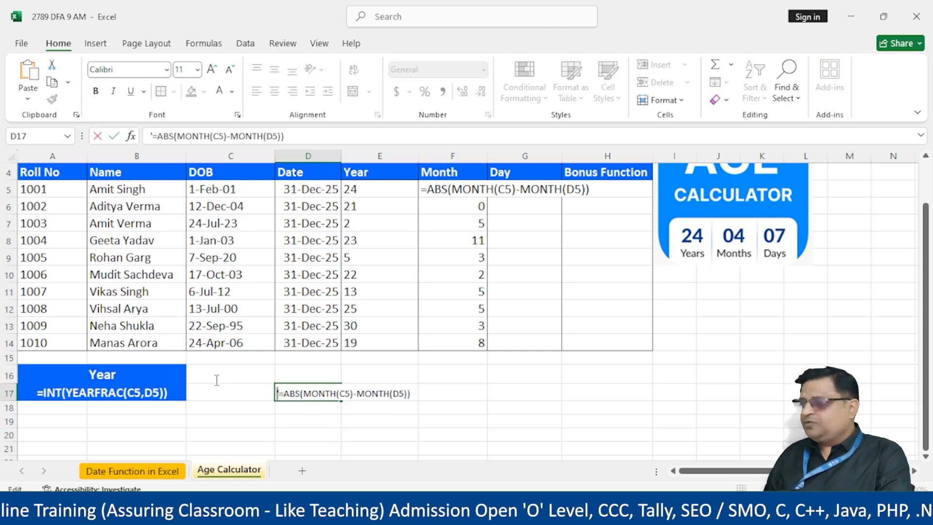
pyautogui.moveTo(217, 380); pyautogui.dragTo(216, 377)
pyautogui.press('BackSpace')
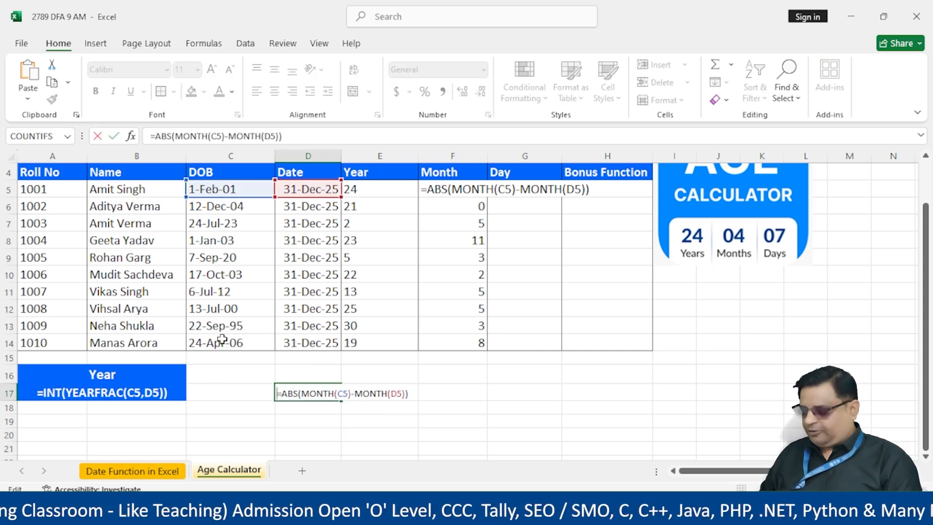
pyautogui.press('Escape')
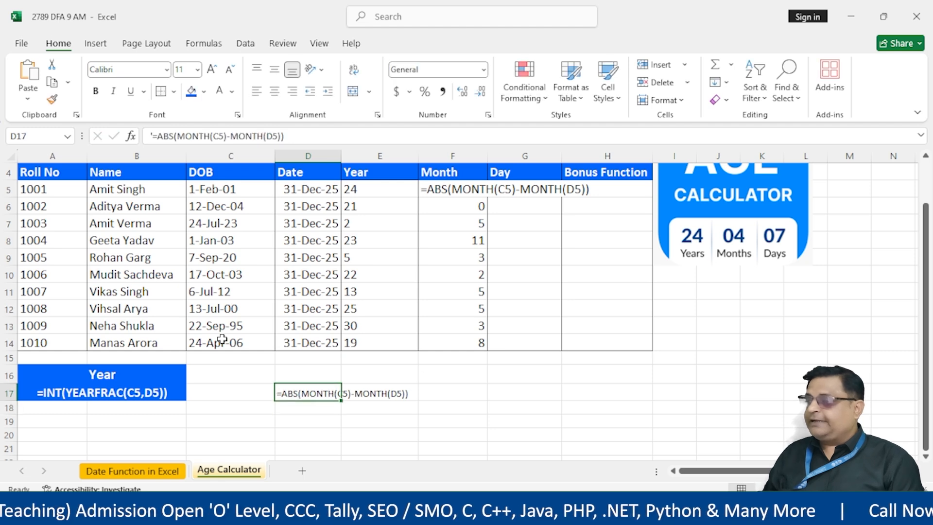
pyautogui.click(212, 69)
pyautogui.click(212, 69)
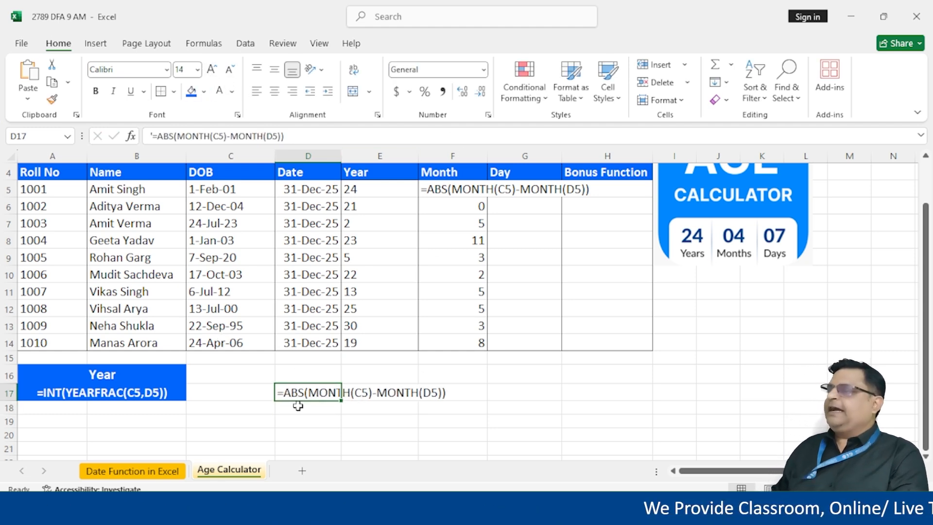
# Merge and center the month formula note across D17:F17 with blue fill and white text.
pyautogui.moveTo(286, 392); pyautogui.dragTo(437, 393)
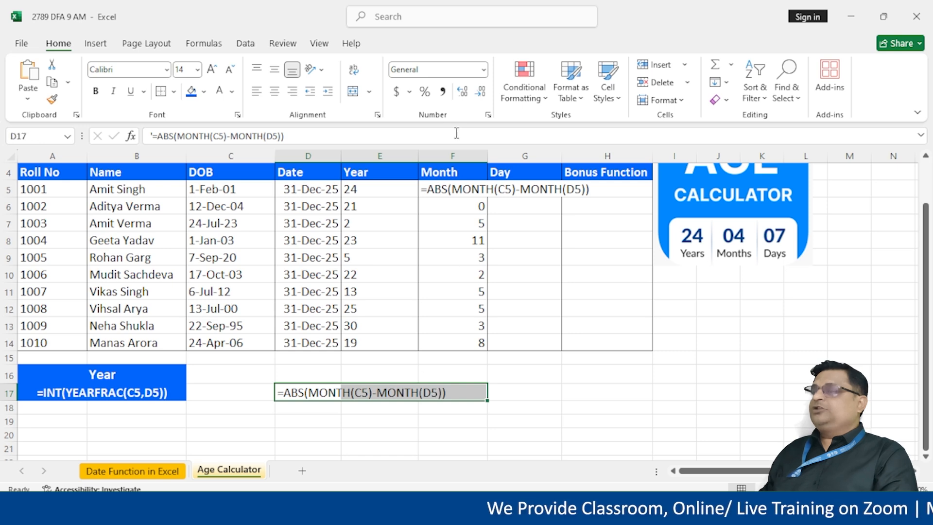
pyautogui.click(353, 91)
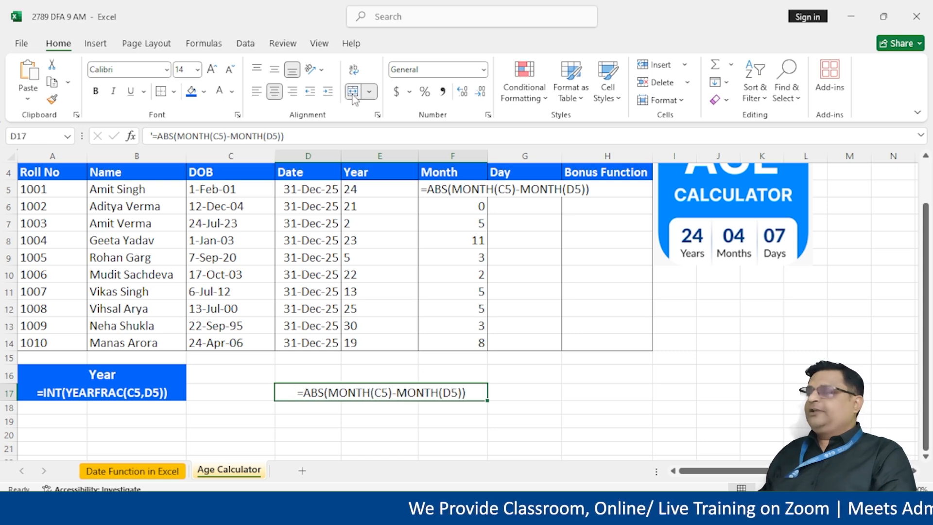
pyautogui.click(192, 91)
pyautogui.click(219, 91)
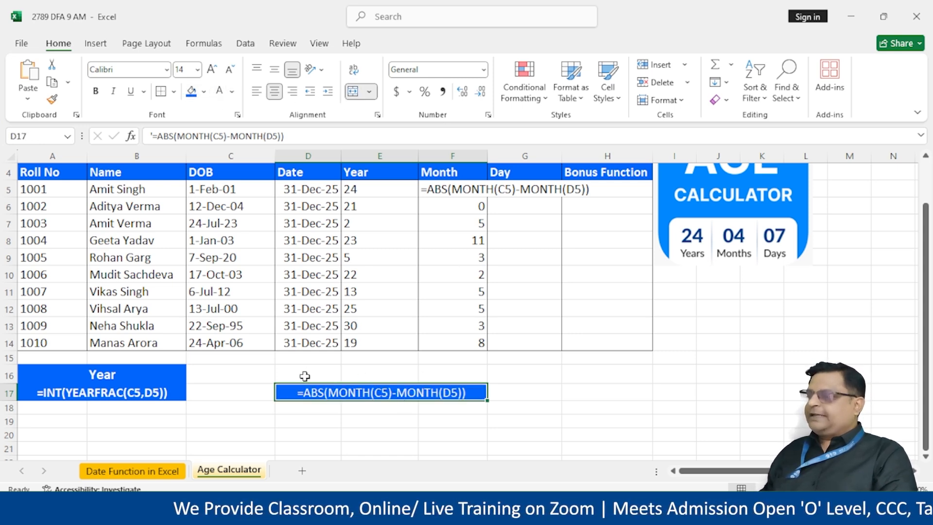
# Merge and center D16:F16 above the formula note and enter the heading Month.
pyautogui.moveTo(311, 373); pyautogui.dragTo(454, 379)
pyautogui.click(355, 94)
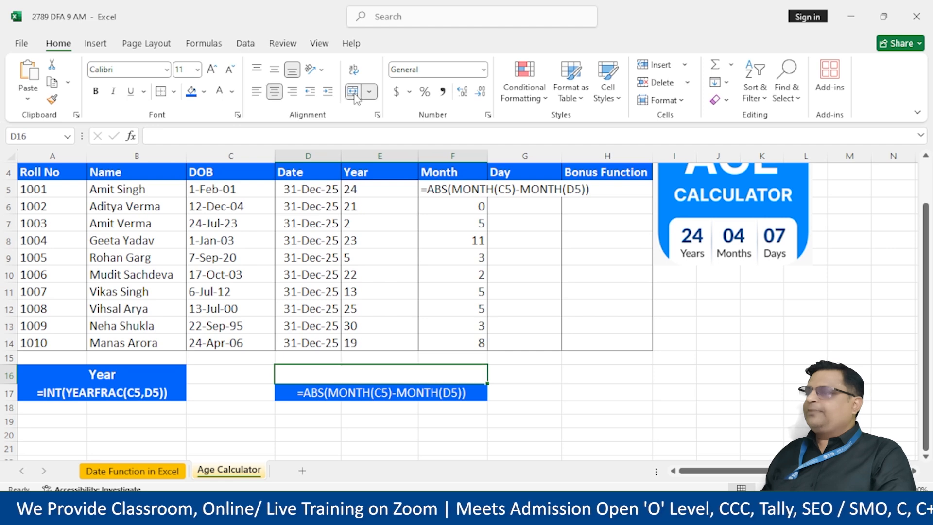
pyautogui.write('Month')
pyautogui.press('Return')
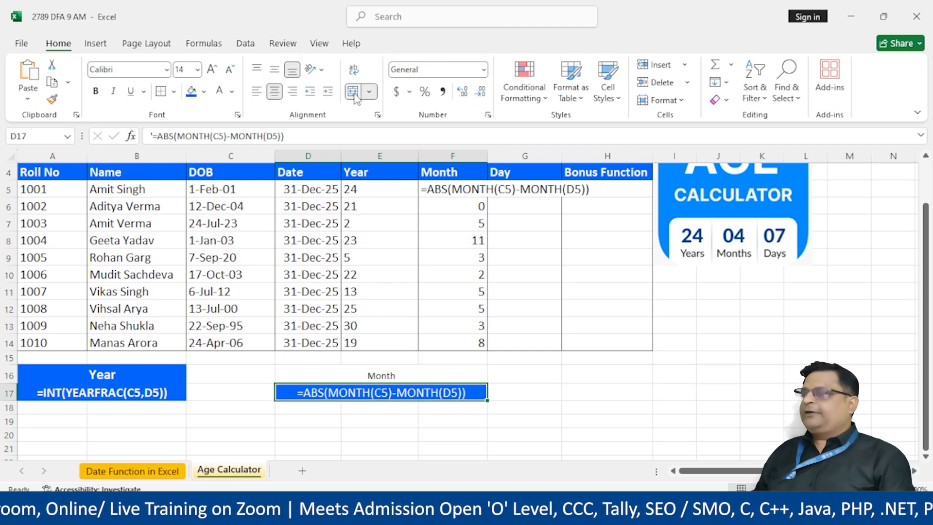
# Format the Month heading in D16 with font size 16, blue fill and white text.
pyautogui.press('Up')
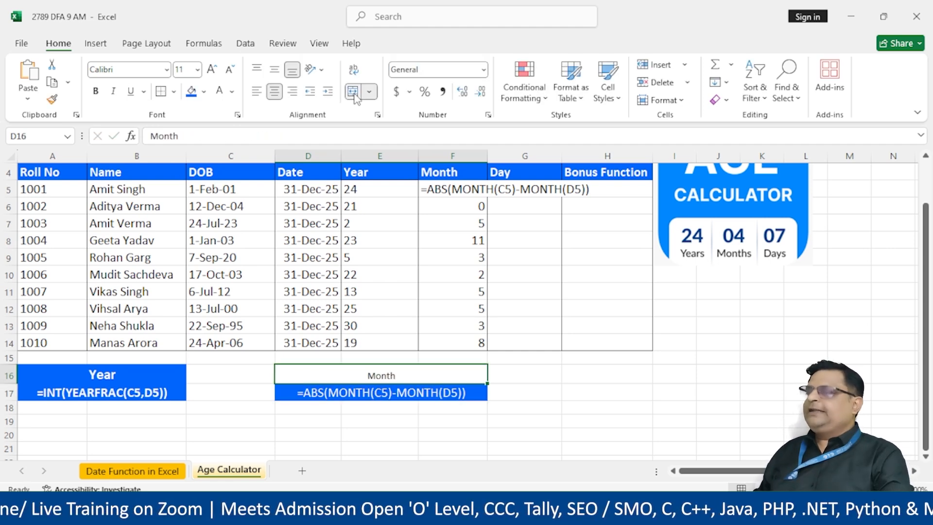
pyautogui.click(212, 69)
pyautogui.click(212, 69)
pyautogui.click(212, 69)
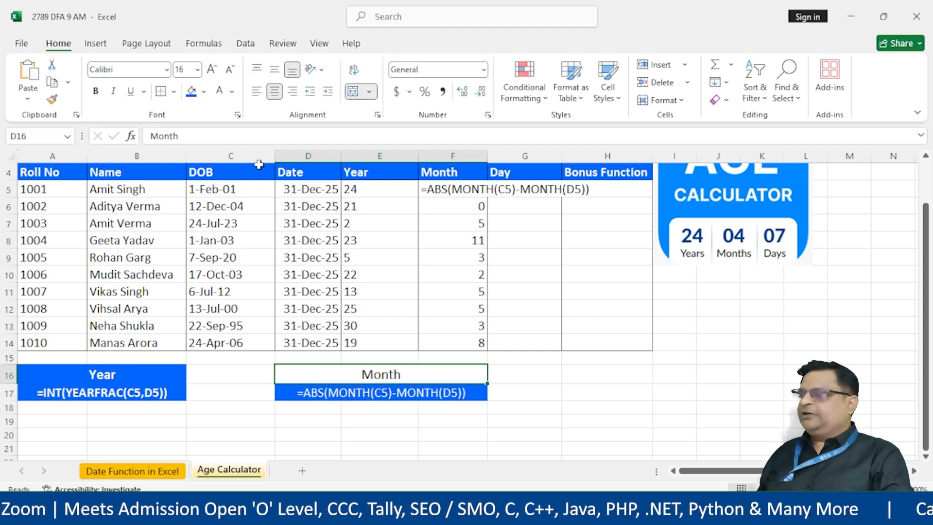
pyautogui.click(192, 91)
pyautogui.click(219, 91)
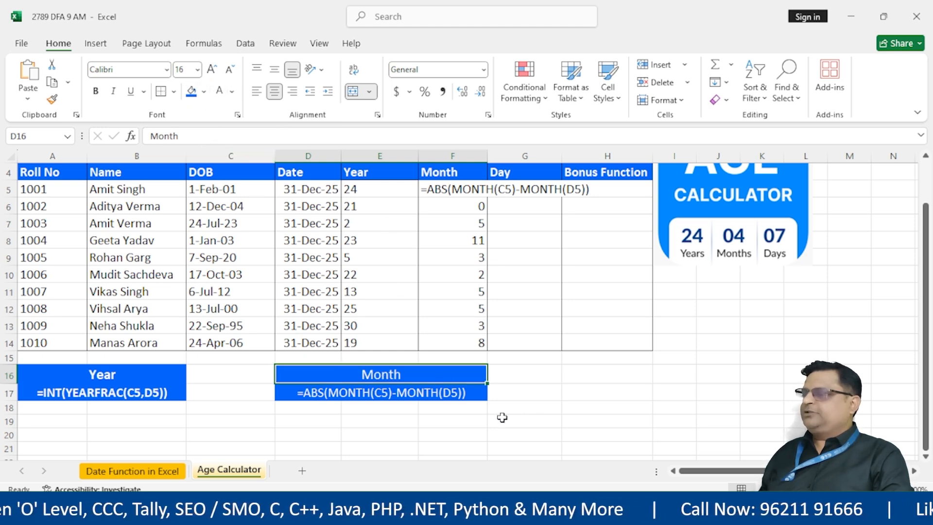
# Make the Month heading in D16 and the formula note in D17 bold.
pyautogui.click(583, 396)
pyautogui.click(358, 391)
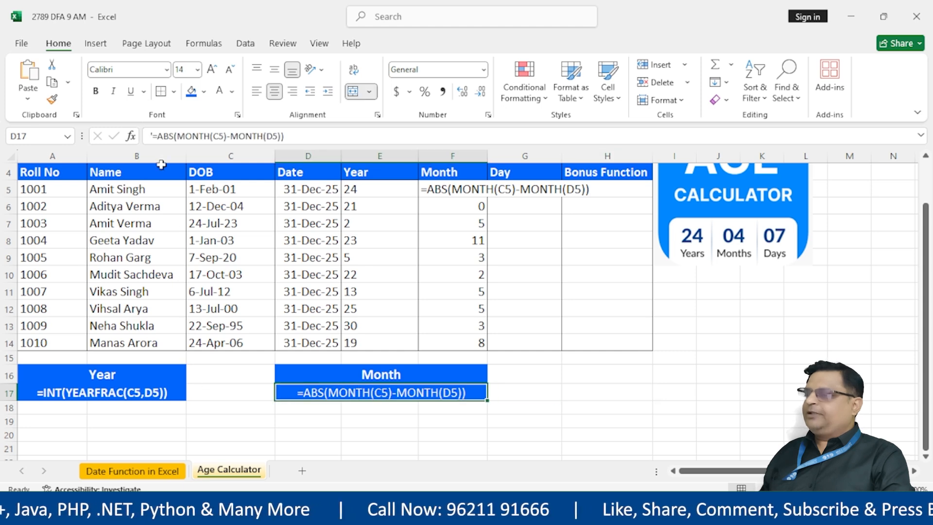
pyautogui.click(96, 91)
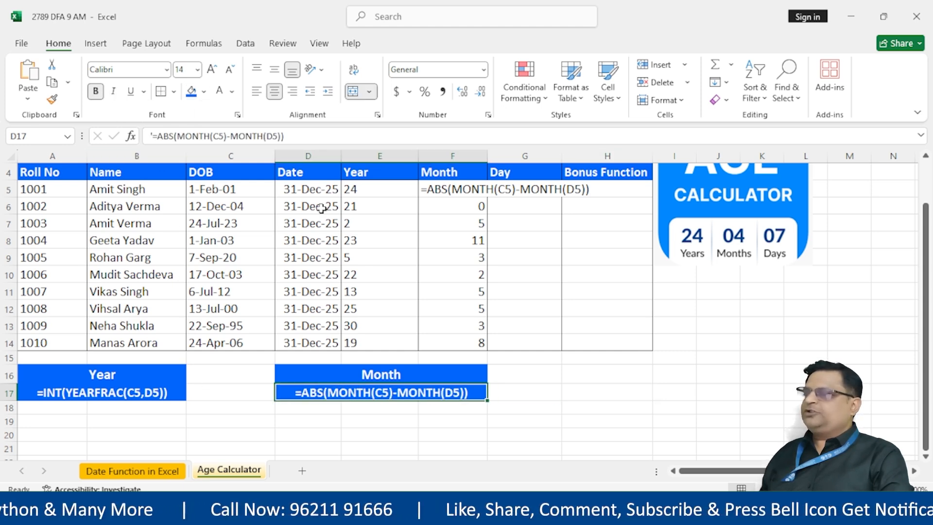
pyautogui.click(548, 433)
# Restore the working month formula in F5 by removing its leading apostrophe.
pyautogui.click(433, 190)
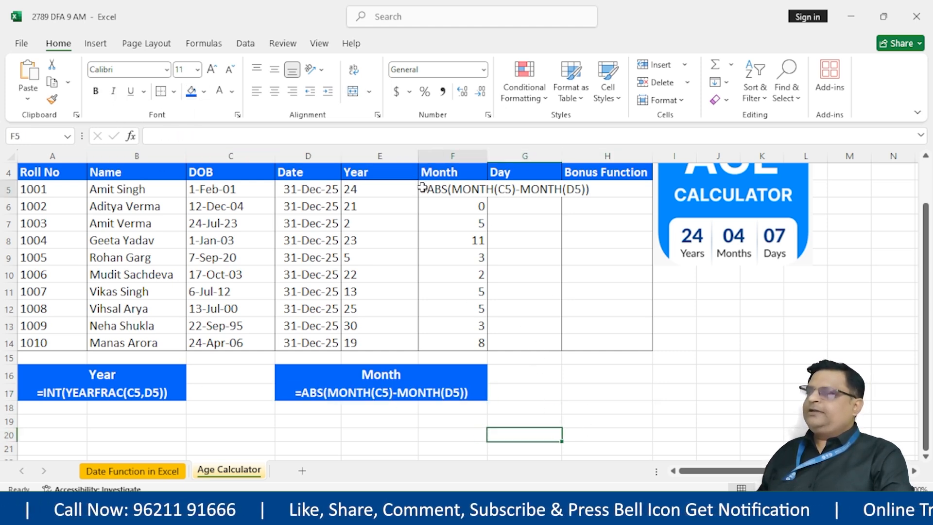
pyautogui.press('F2')
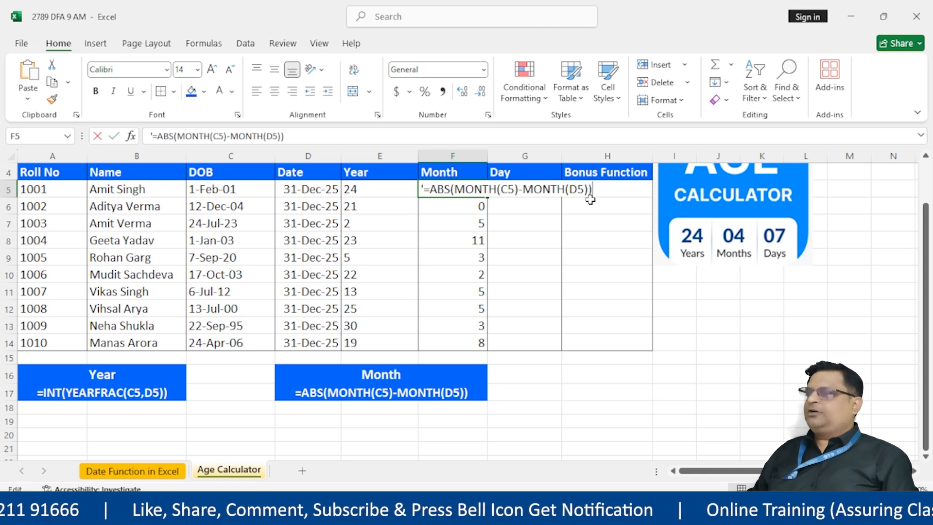
pyautogui.press('Home')
pyautogui.press('Delete')
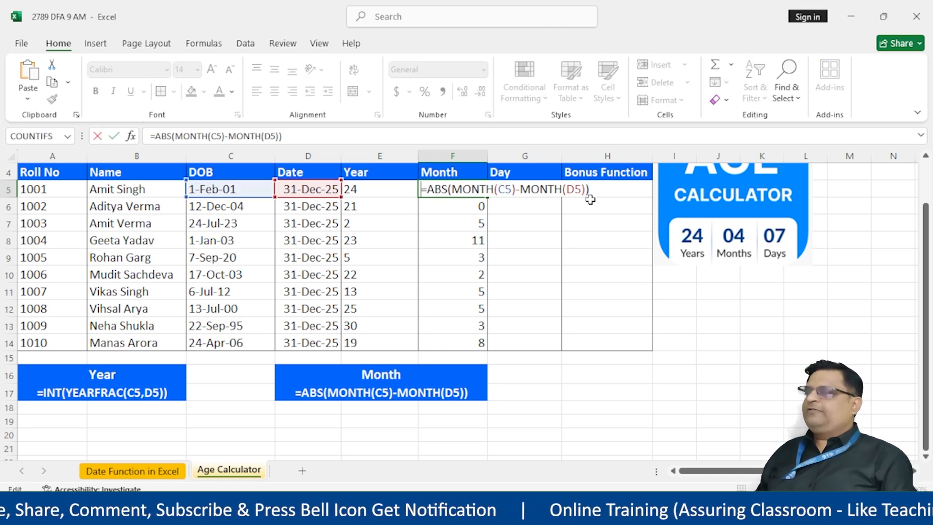
pyautogui.press('Return')
pyautogui.press('Up')
pyautogui.scroll(1, 593, 275)
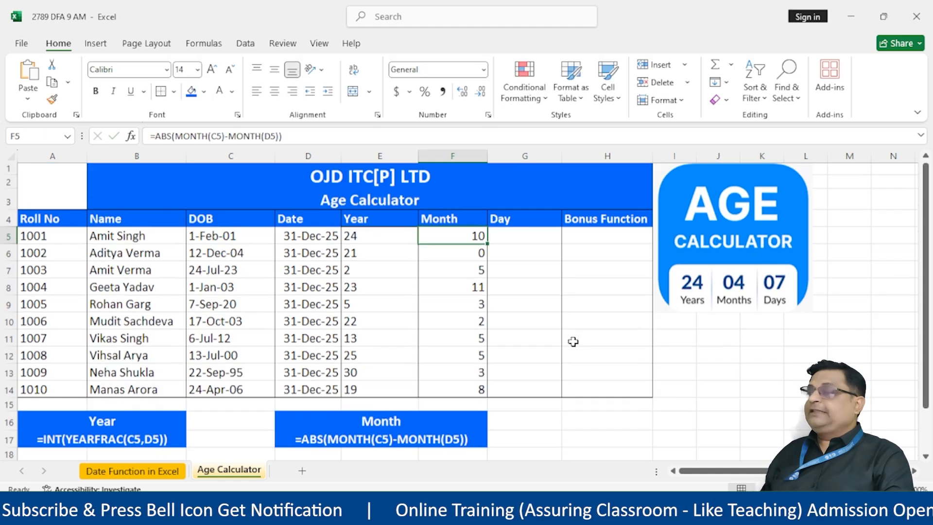
# Calculate the day difference in G5 with =ABS(DAY(C5)-DAY(D5)).
pyautogui.click(521, 238)
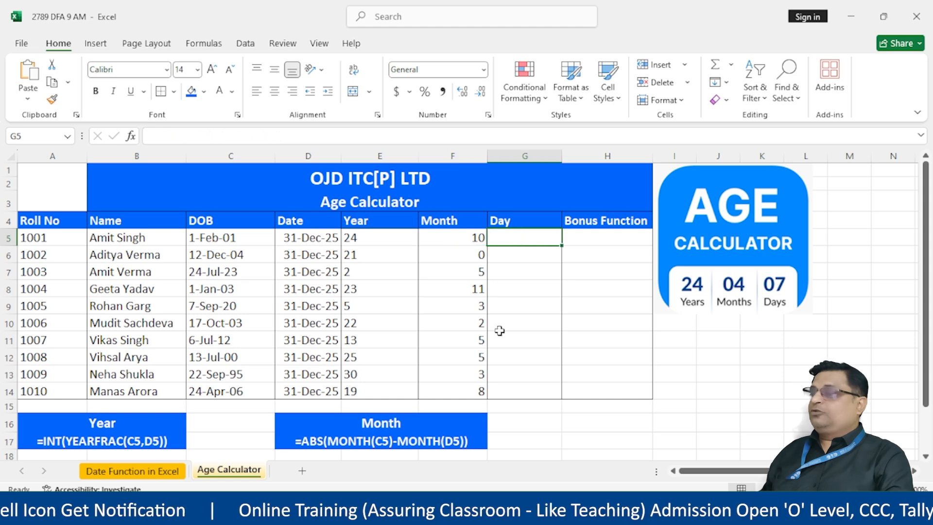
pyautogui.write('=abs')
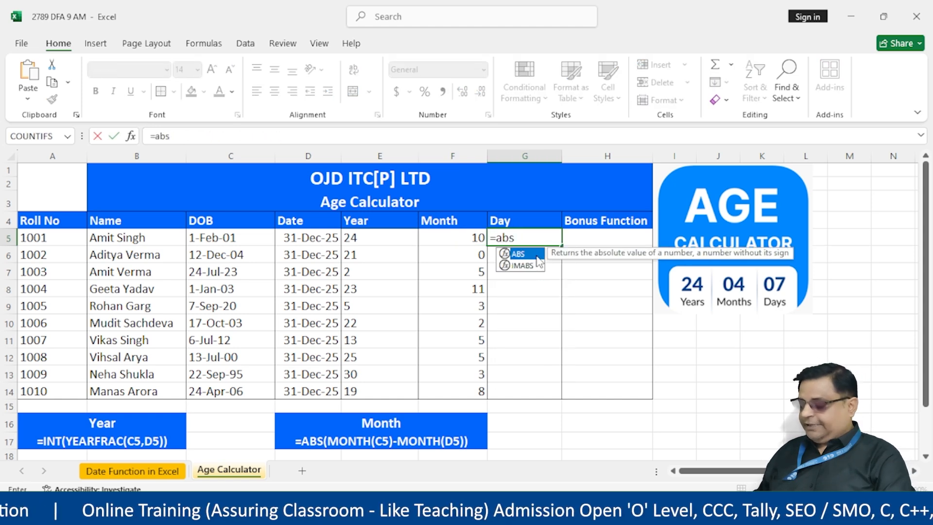
pyautogui.write('(day(')
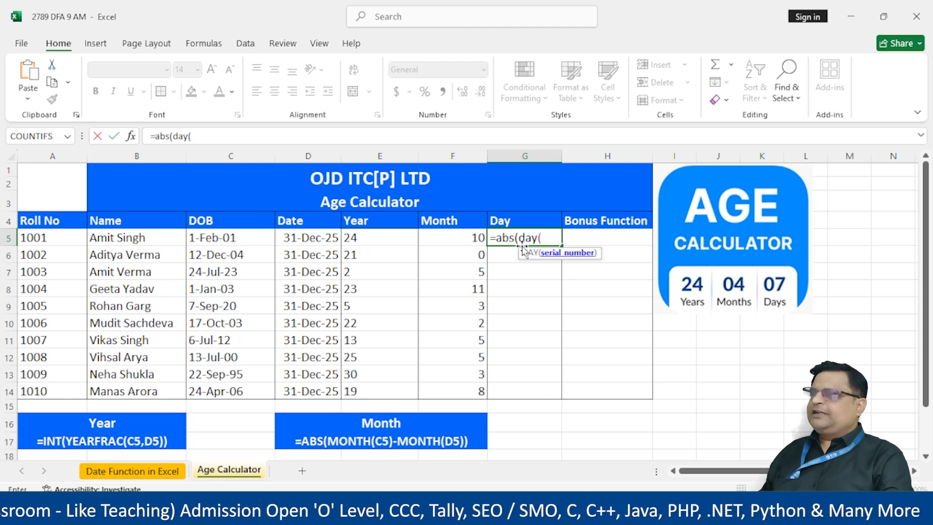
pyautogui.click(228, 238)
pyautogui.write(')-')
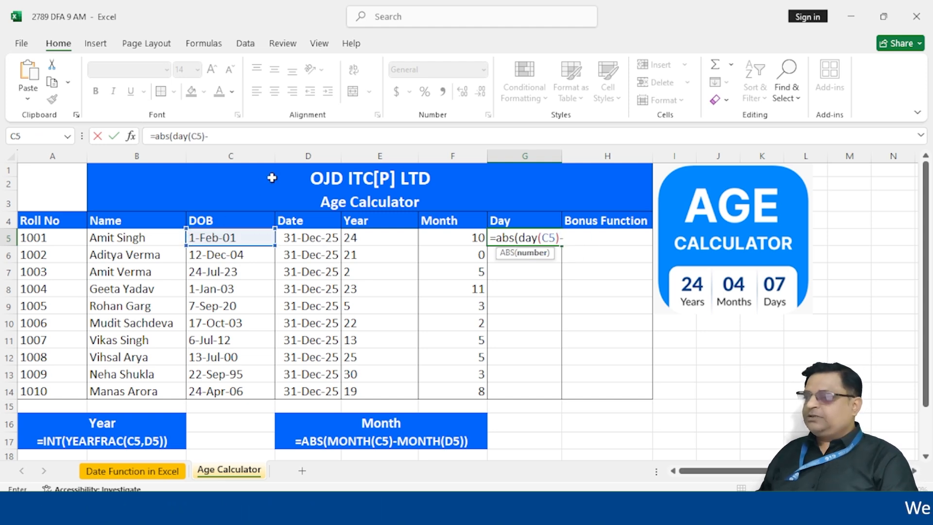
pyautogui.write('day(')
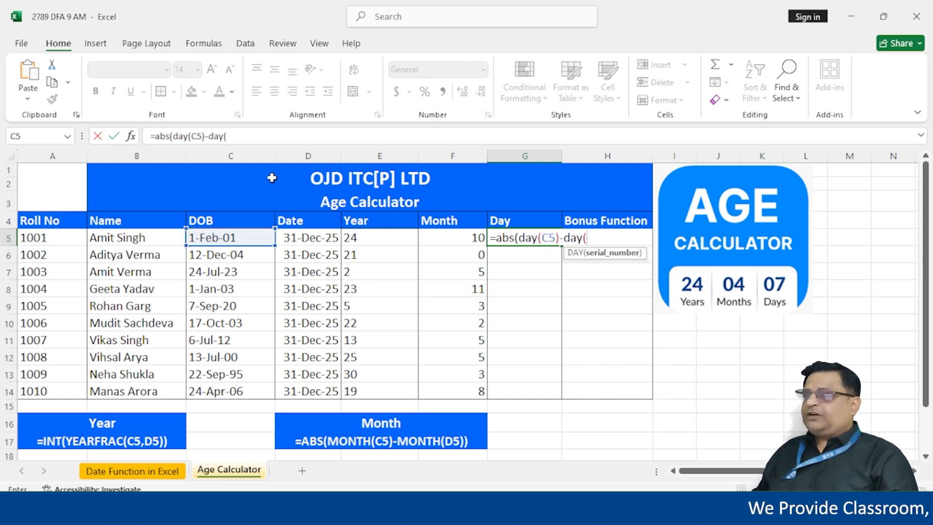
pyautogui.click(309, 241)
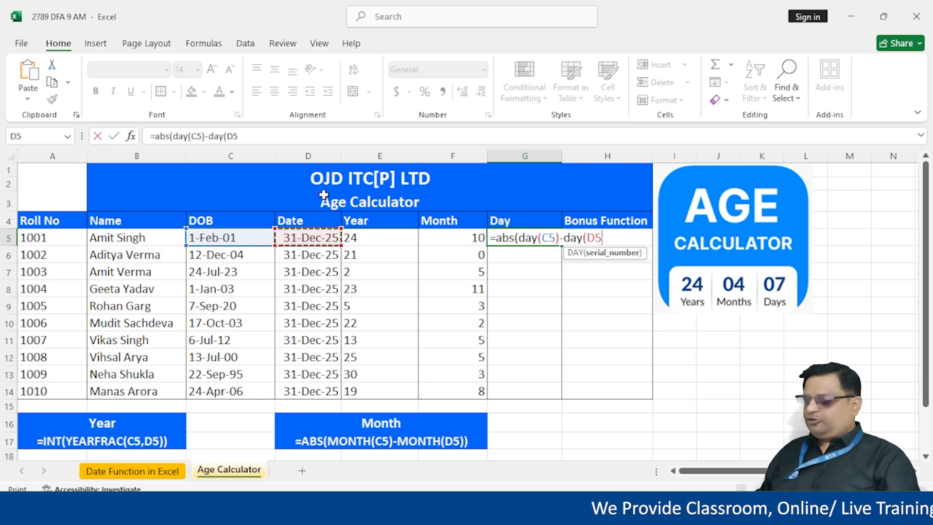
pyautogui.write('))')
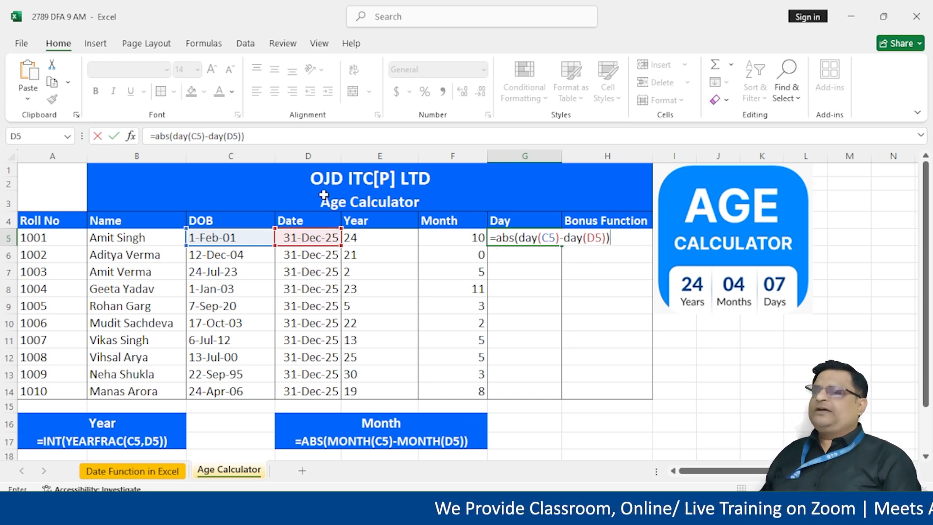
pyautogui.hotkey('ctrl', 'Return')
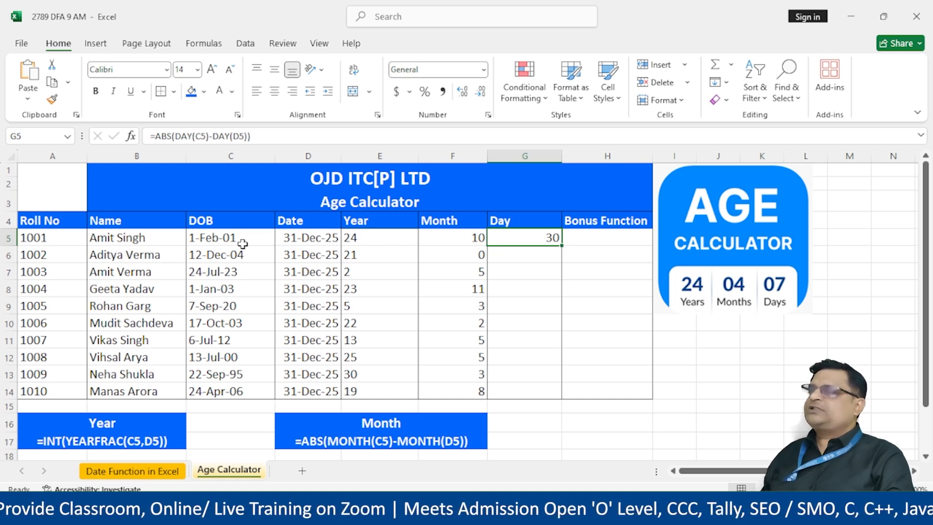
# Fill the day formula from G5 down through G14.
pyautogui.doubleClick(223, 237)
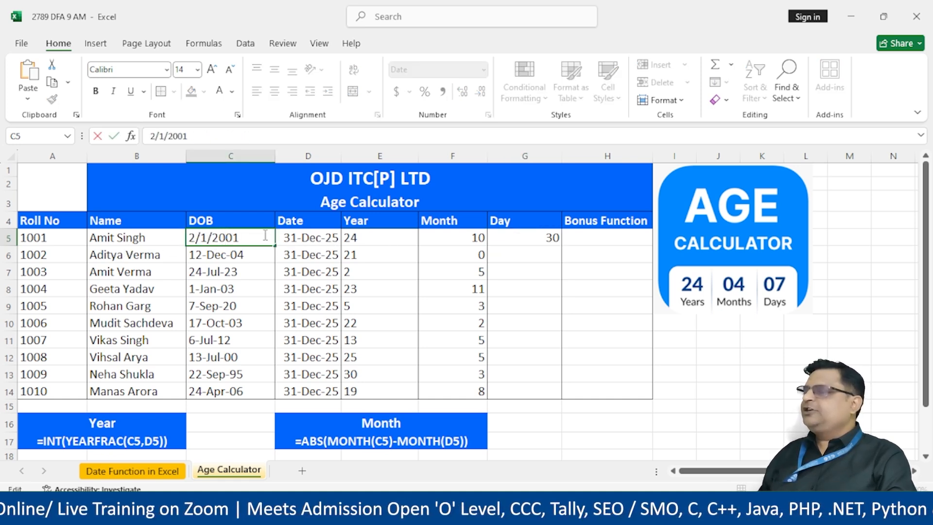
pyautogui.hotkey('ctrl', 'Return')
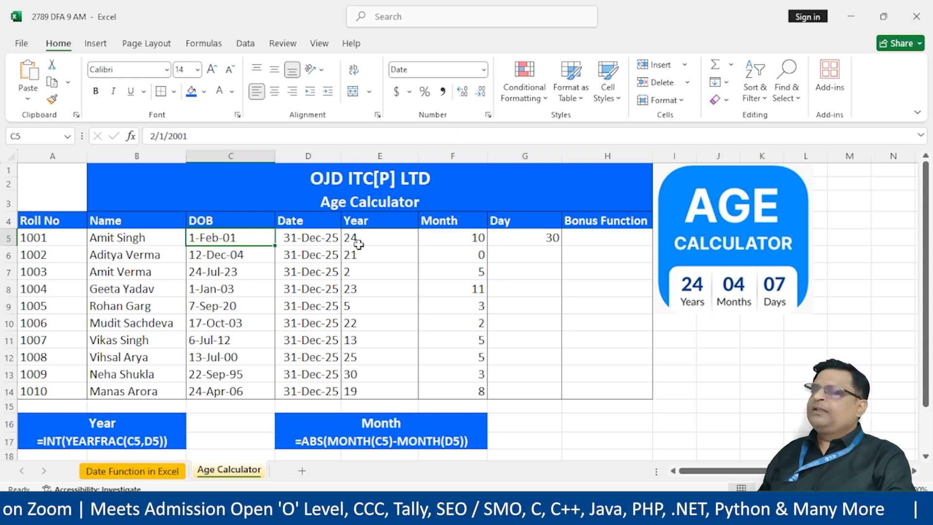
pyautogui.click(358, 243)
pyautogui.click(475, 237)
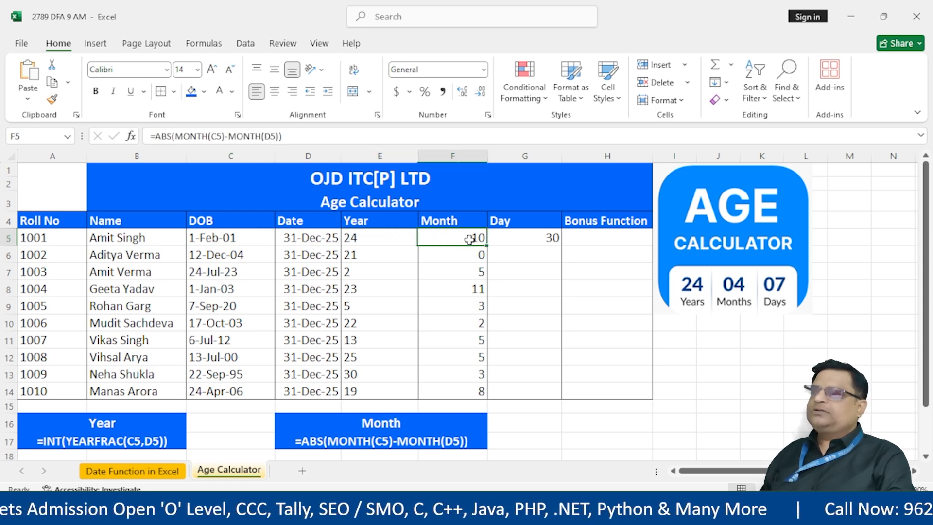
pyautogui.click(560, 238)
pyautogui.doubleClick(562, 247)
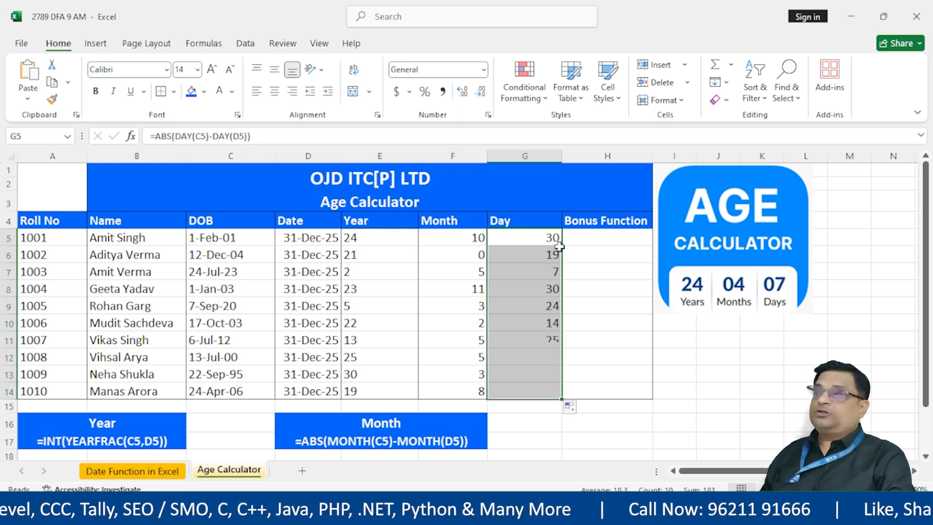
pyautogui.doubleClick(523, 236)
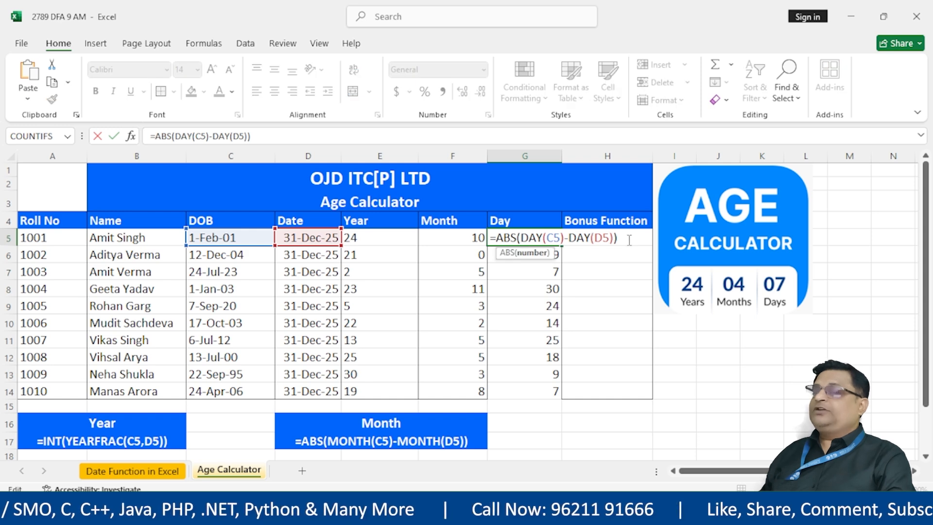
pyautogui.moveTo(629, 239); pyautogui.dragTo(448, 247)
pyautogui.press('Escape')
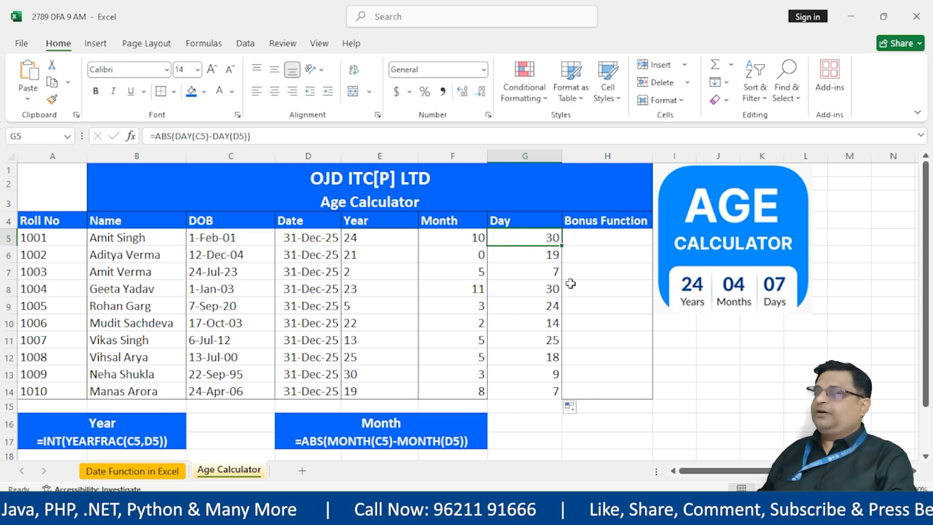
# Turn the day formula in G5 into text with a leading apostrophe and copy the cell.
pyautogui.doubleClick(541, 241)
pyautogui.moveTo(620, 239); pyautogui.dragTo(436, 256)
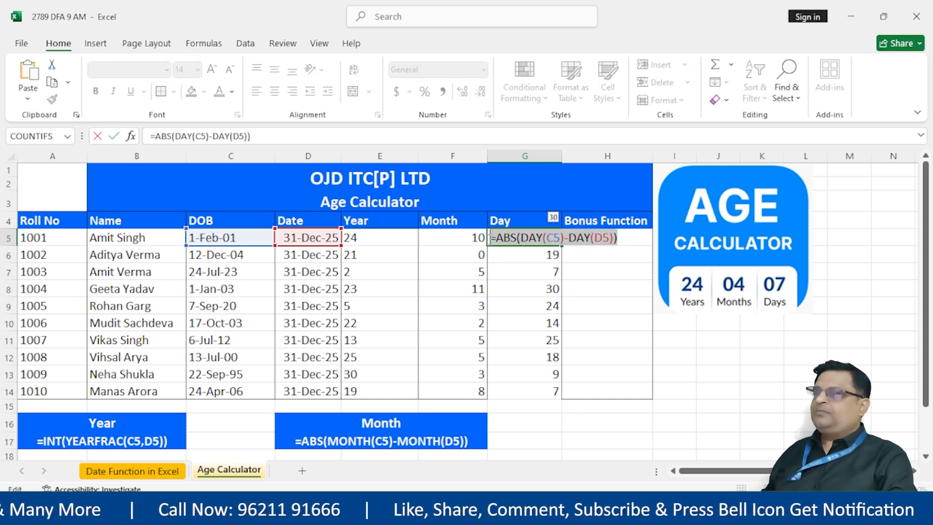
pyautogui.click(490, 237)
pyautogui.write("'")
pyautogui.hotkey('ctrl', 'Return')
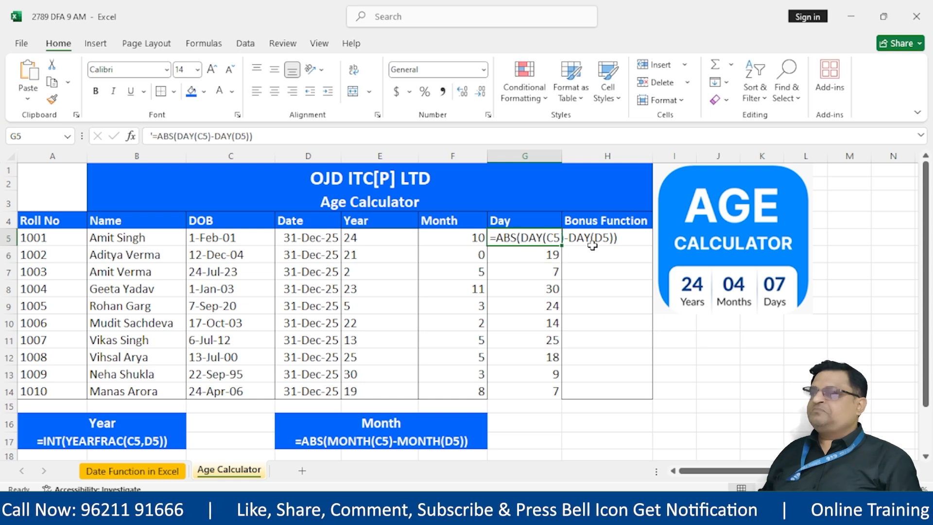
pyautogui.hotkey('ctrl', 'c')
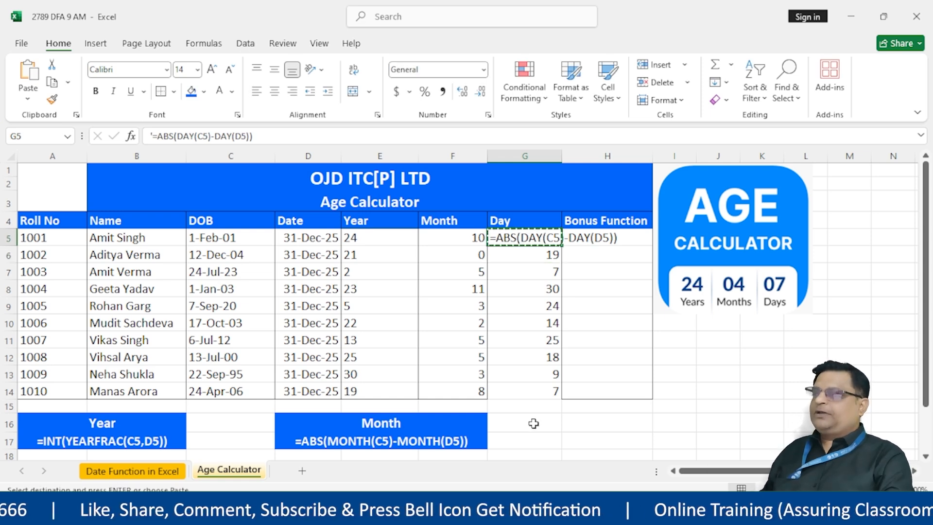
# Paste the copied day formula text into B21 and merge and centre it across B21:D21.
pyautogui.scroll(-1, 534, 423)
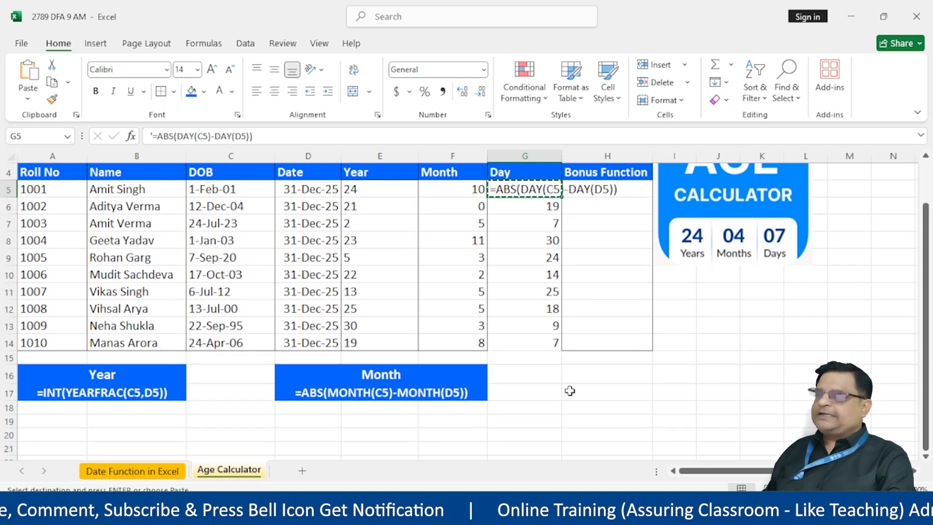
pyautogui.click(545, 392)
pyautogui.scroll(-1, 141, 410)
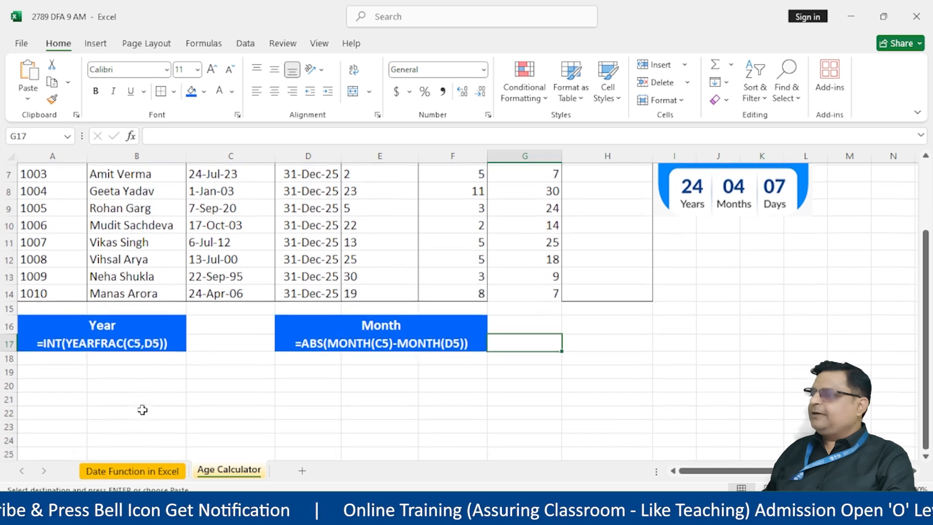
pyautogui.click(143, 408)
pyautogui.click(164, 395)
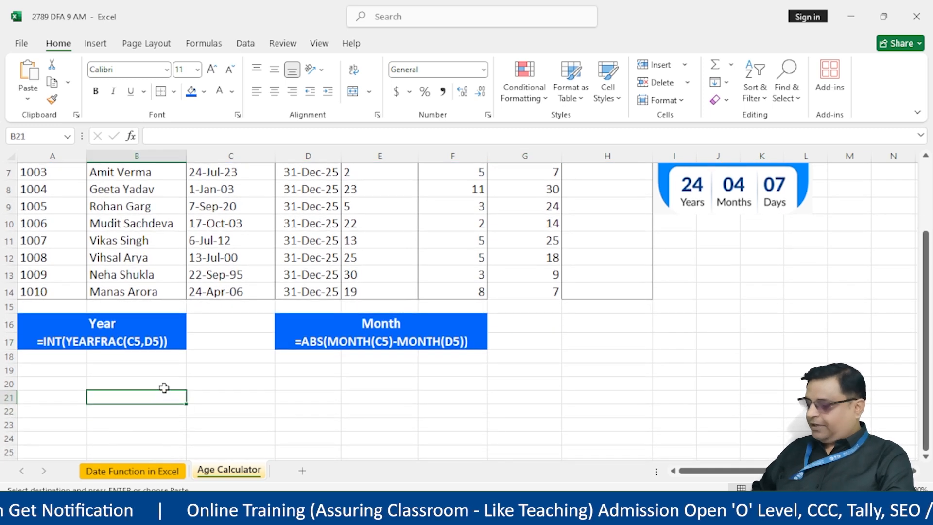
pyautogui.hotkey('ctrl', 'v')
pyautogui.moveTo(141, 398); pyautogui.dragTo(336, 399)
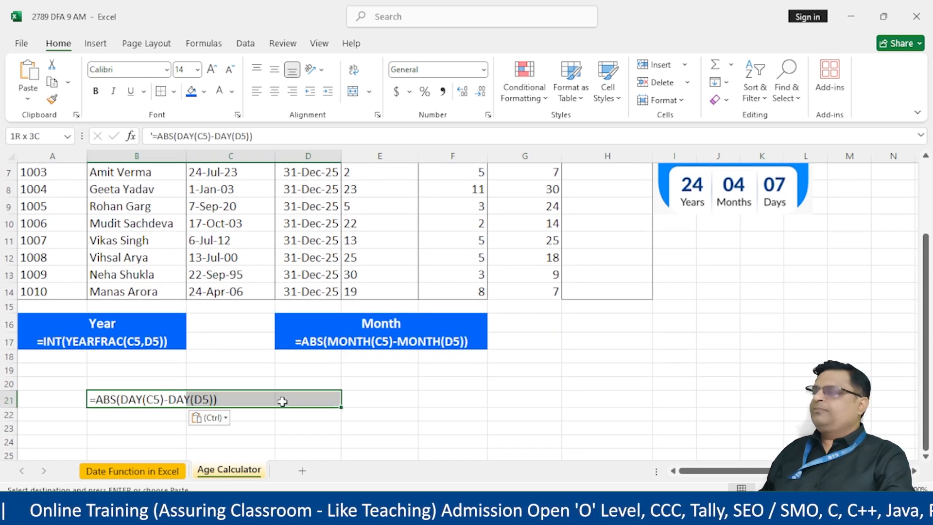
pyautogui.click(353, 90)
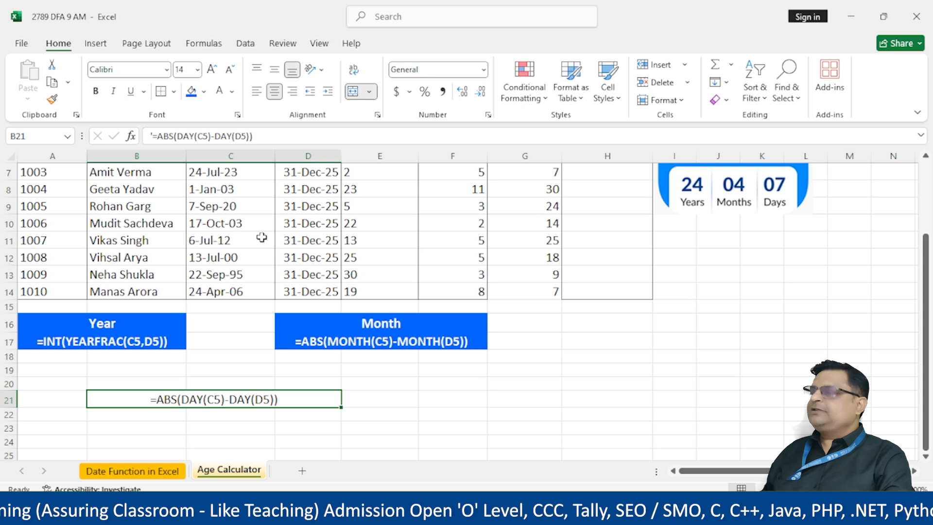
# Add a merged and centred Day heading across B20:C20 with font size 16.
pyautogui.click(183, 382)
pyautogui.moveTo(164, 385); pyautogui.dragTo(252, 384)
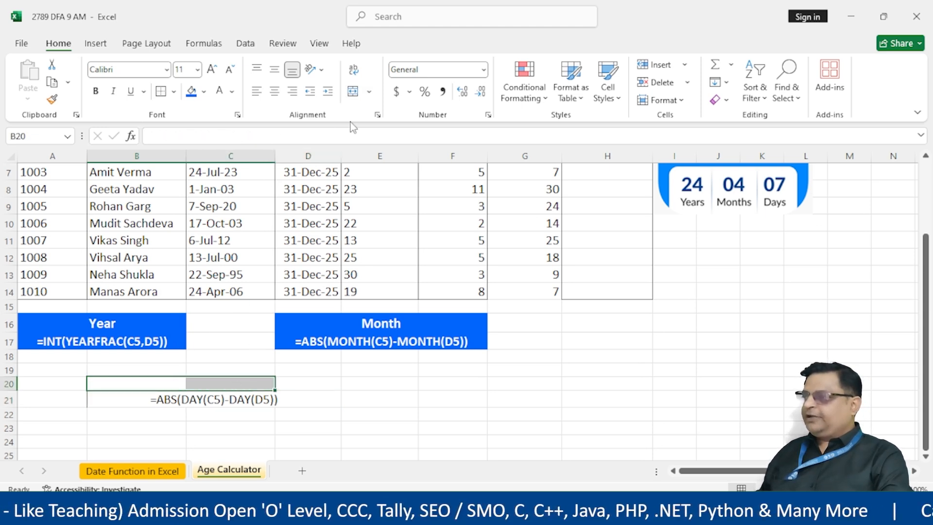
pyautogui.click(354, 92)
pyautogui.write('Day')
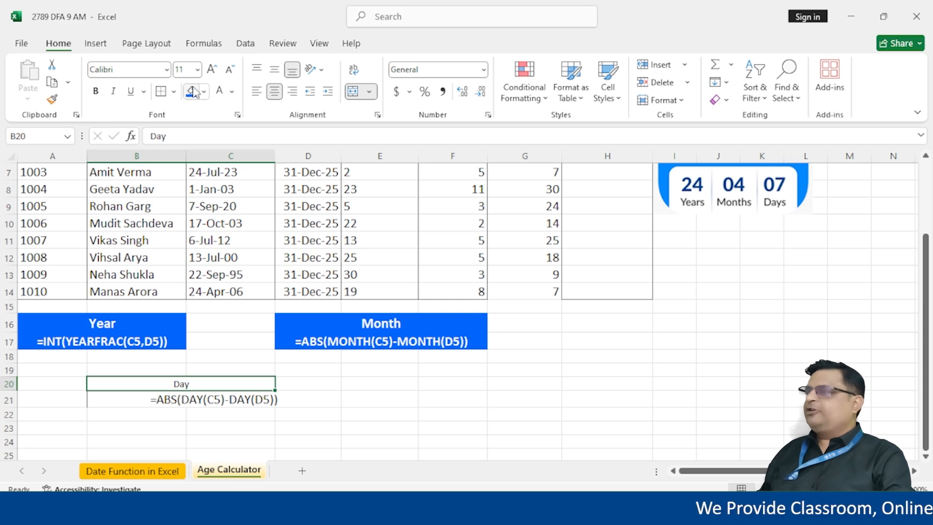
pyautogui.click(211, 70)
pyautogui.click(211, 71)
pyautogui.click(211, 71)
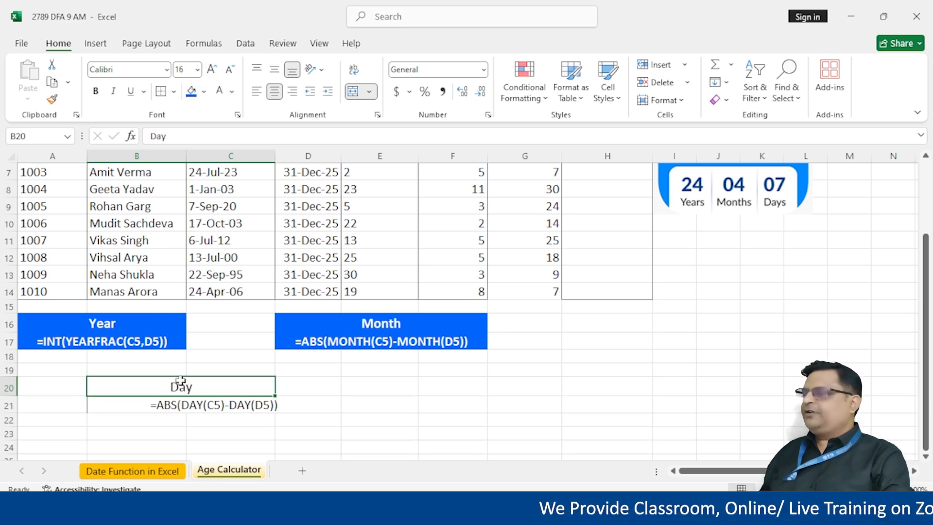
# Format the day formula note in B21 with blue fill and bold white text.
pyautogui.moveTo(179, 391); pyautogui.dragTo(335, 407)
pyautogui.click(427, 420)
pyautogui.click(121, 407)
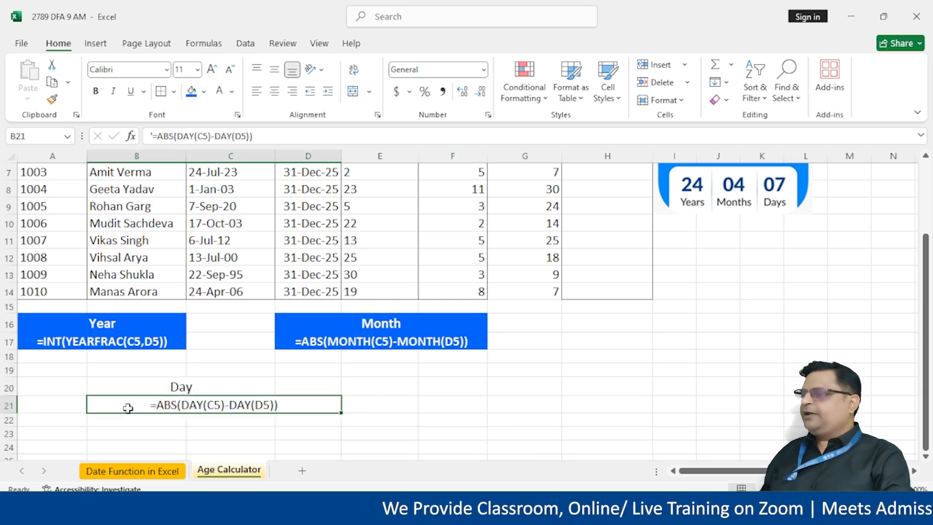
pyautogui.click(190, 91)
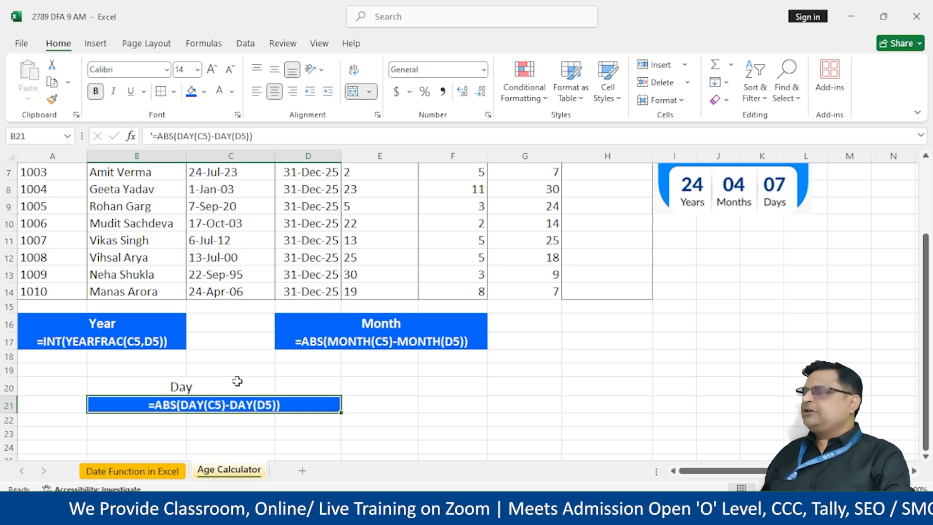
# Format the Day heading row B20:D20 with blue fill and bold white text.
pyautogui.click(215, 384)
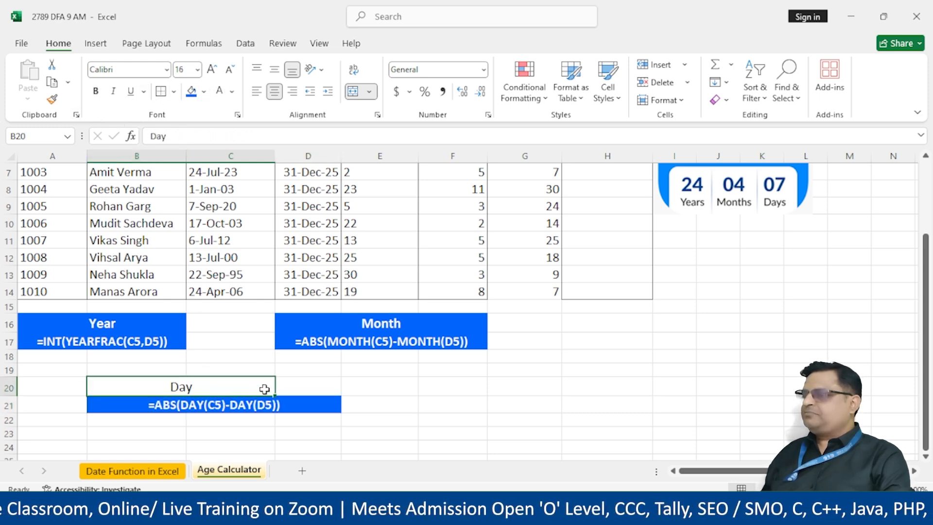
pyautogui.moveTo(264, 389); pyautogui.dragTo(307, 387)
pyautogui.click(192, 91)
pyautogui.click(219, 91)
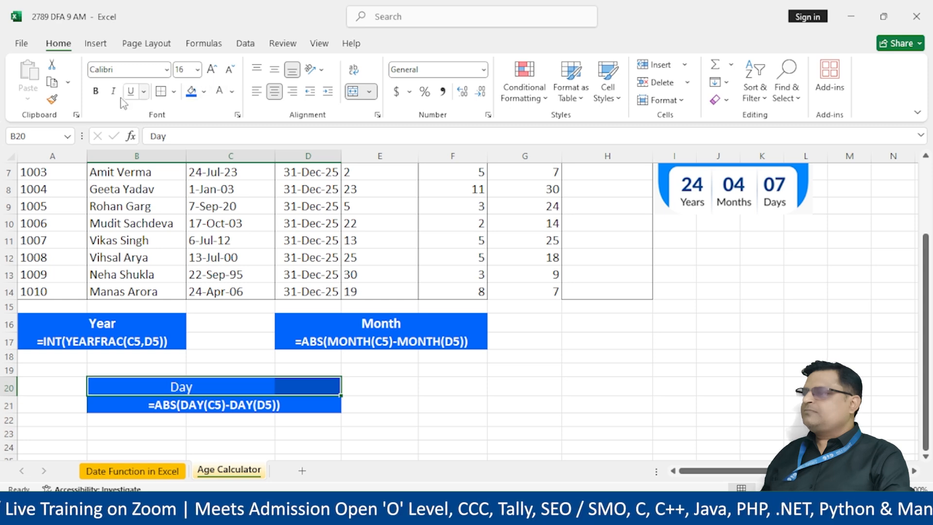
pyautogui.click(96, 91)
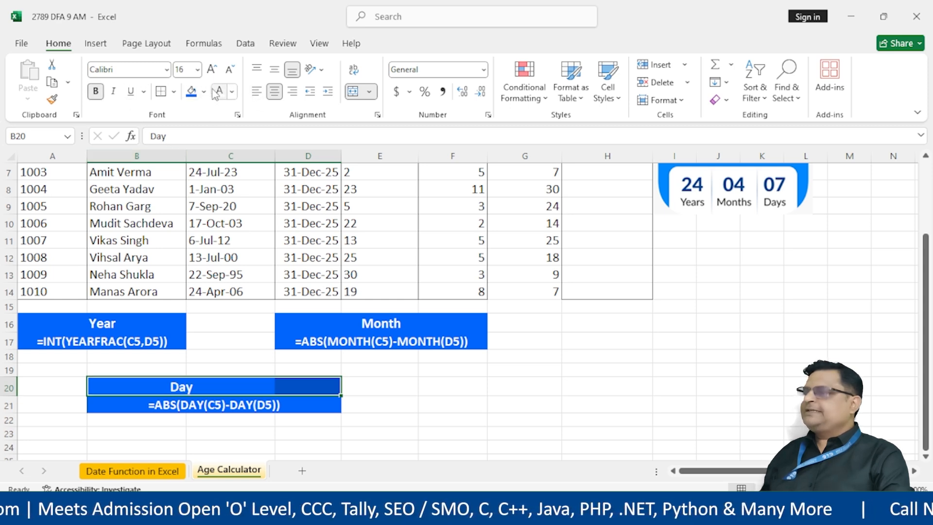
# Unmerge the Day heading and merge and centre it again across B20:D20.
pyautogui.click(350, 91)
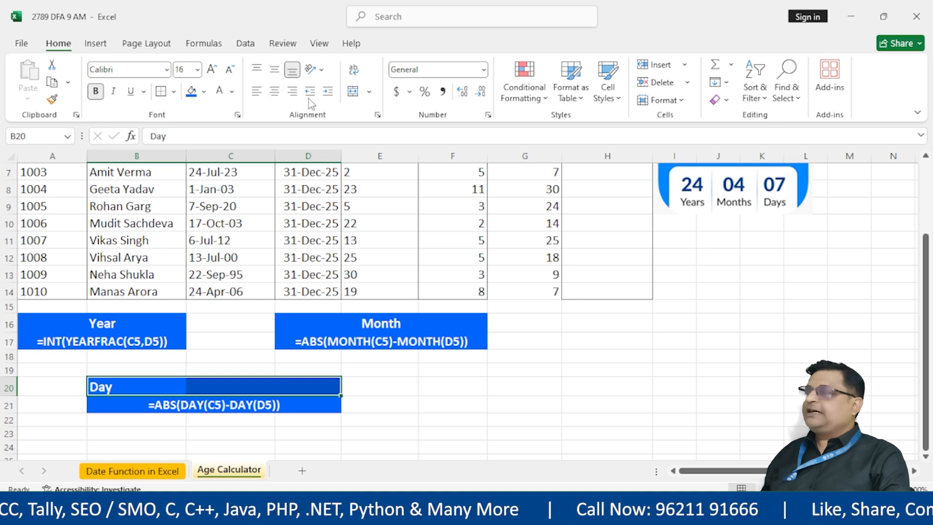
pyautogui.click(352, 91)
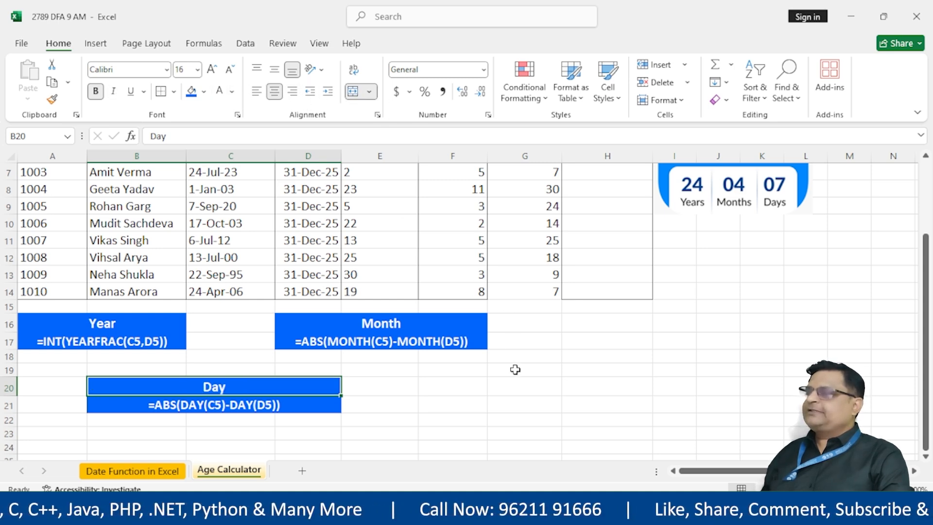
pyautogui.click(498, 401)
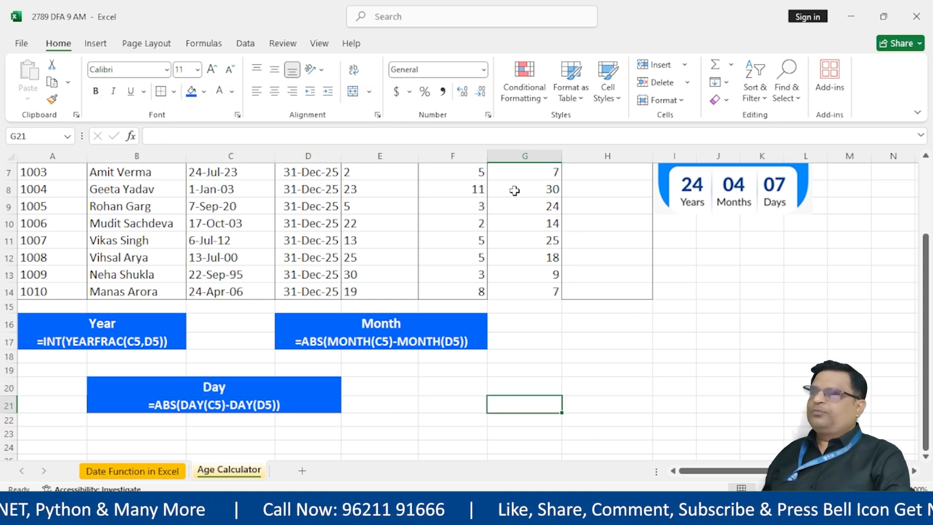
# Restore the working day formula in G5 by removing its leading apostrophe.
pyautogui.scroll(2, 548, 267)
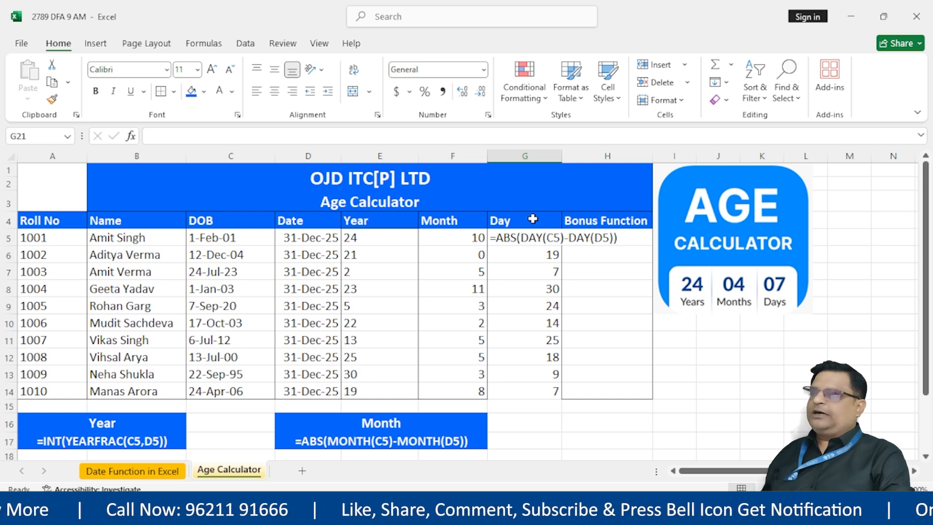
pyautogui.moveTo(533, 218); pyautogui.dragTo(547, 392)
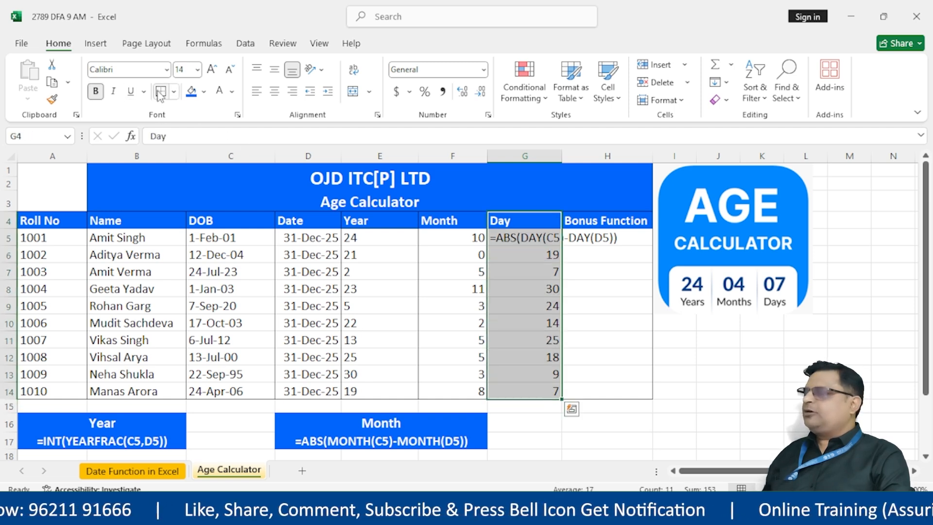
pyautogui.click(605, 328)
pyautogui.doubleClick(531, 238)
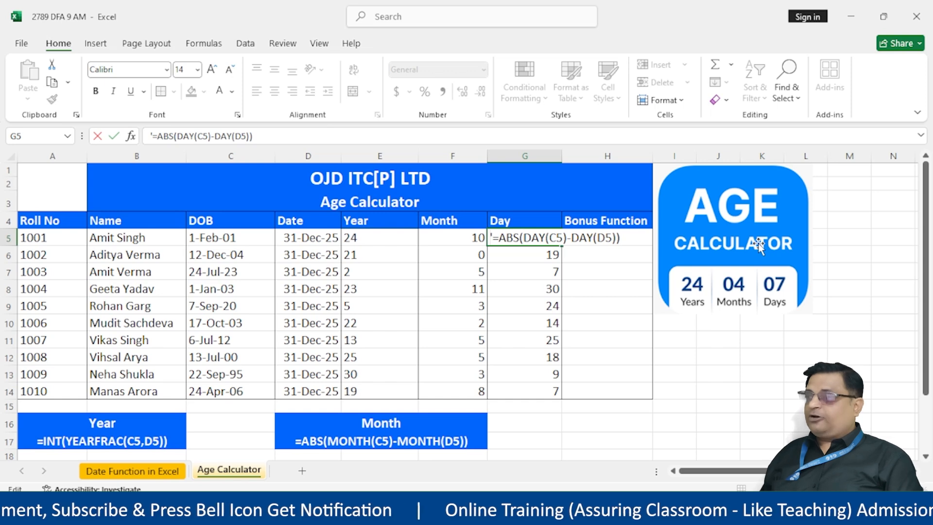
pyautogui.press('Home')
pyautogui.press('Delete')
pyautogui.press('Tab')
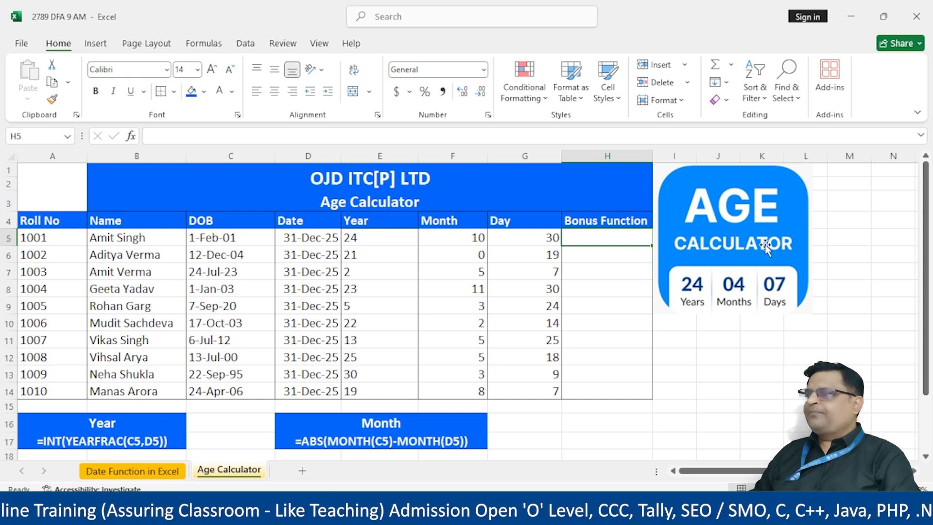
pyautogui.click(222, 239)
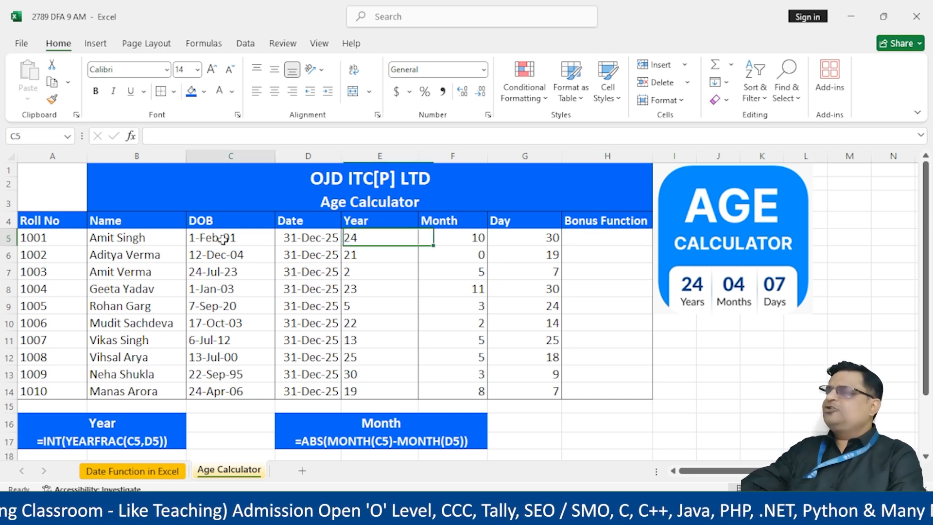
pyautogui.moveTo(222, 239); pyautogui.dragTo(250, 387)
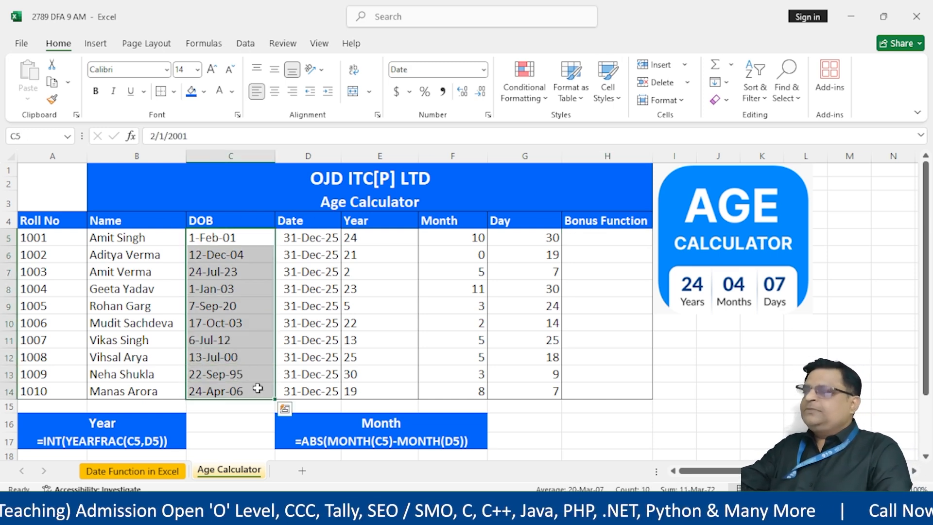
pyautogui.click(596, 238)
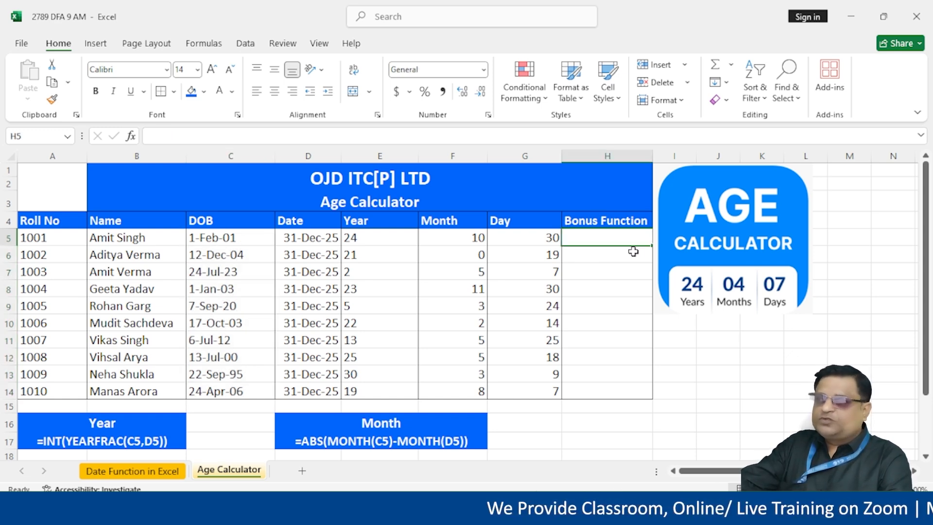
# Centre the year, month and day results in E5:G14 horizontally.
pyautogui.moveTo(392, 235); pyautogui.dragTo(525, 395)
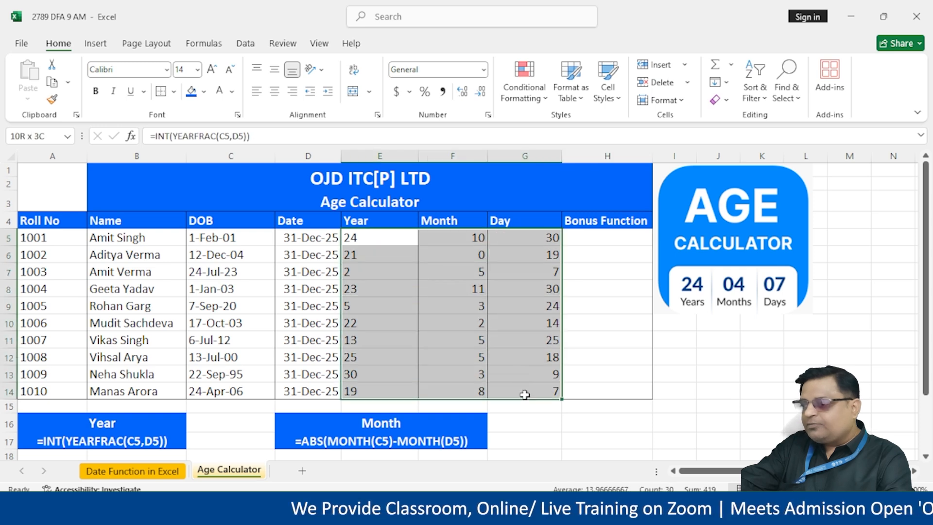
pyautogui.click(275, 91)
pyautogui.click(597, 236)
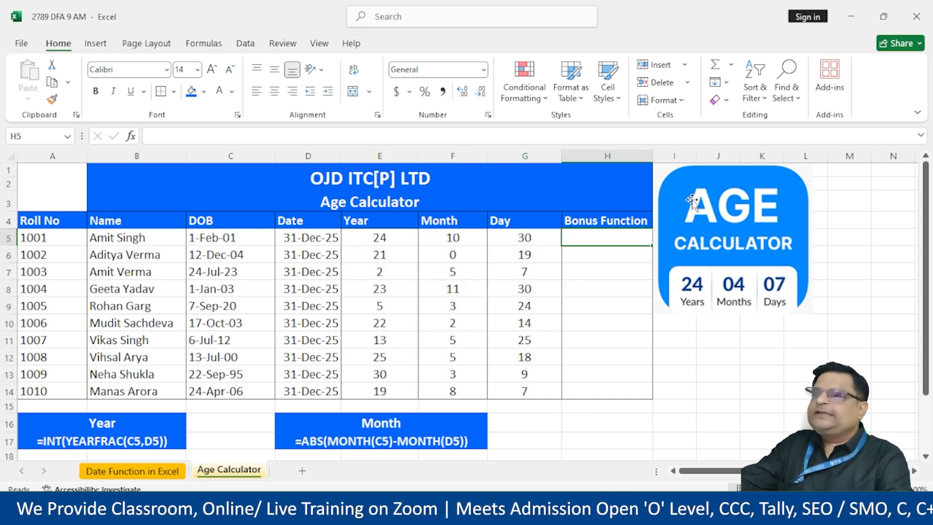
# Shrink the Age Calculator picture slightly from its lower-left corner so it clears the table's edge.
pyautogui.click(692, 201)
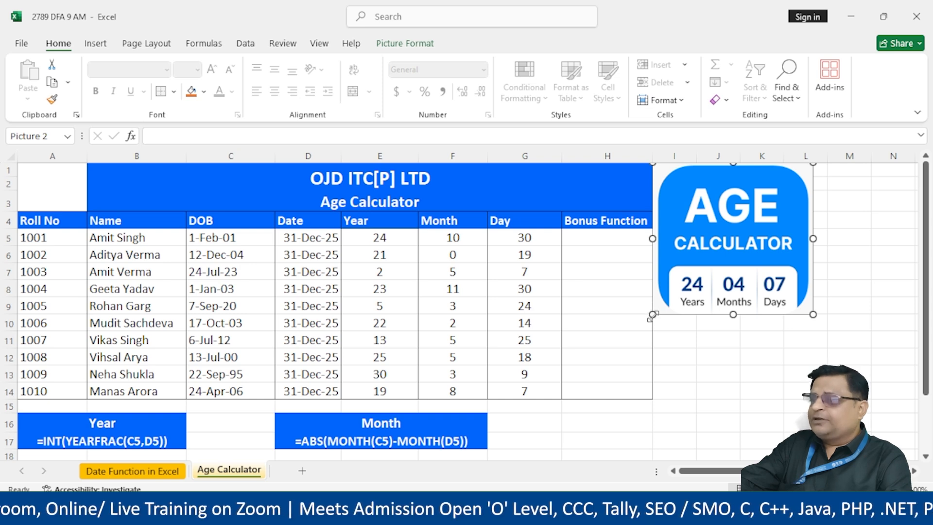
pyautogui.moveTo(652, 314); pyautogui.dragTo(662, 307)
pyautogui.click(805, 373)
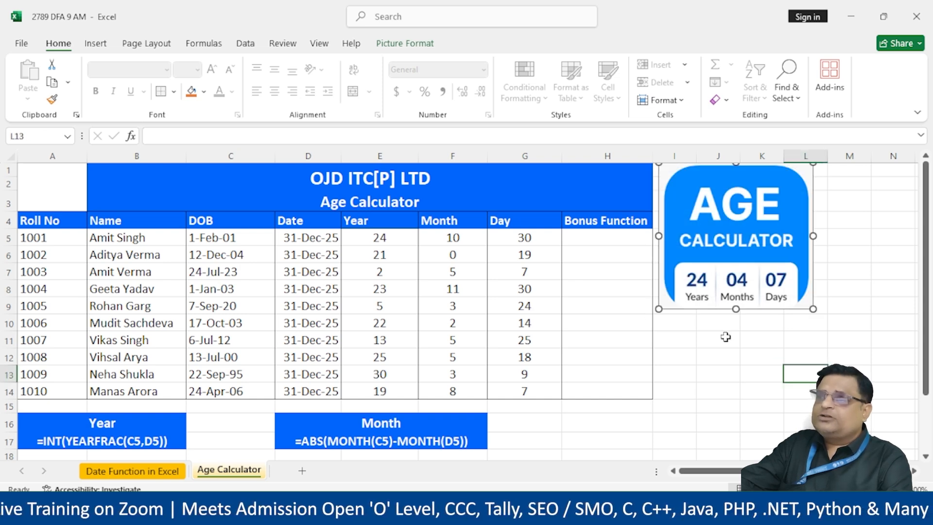
# Enter the formula =TEXT(C5,"dddd") in H5 to return the weekday of the first date of birth.
pyautogui.click(601, 233)
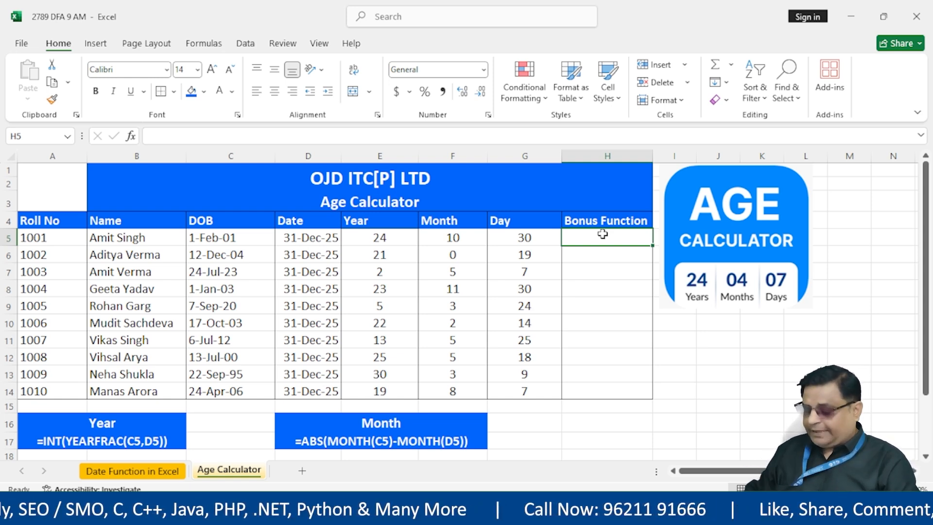
pyautogui.write('=tex')
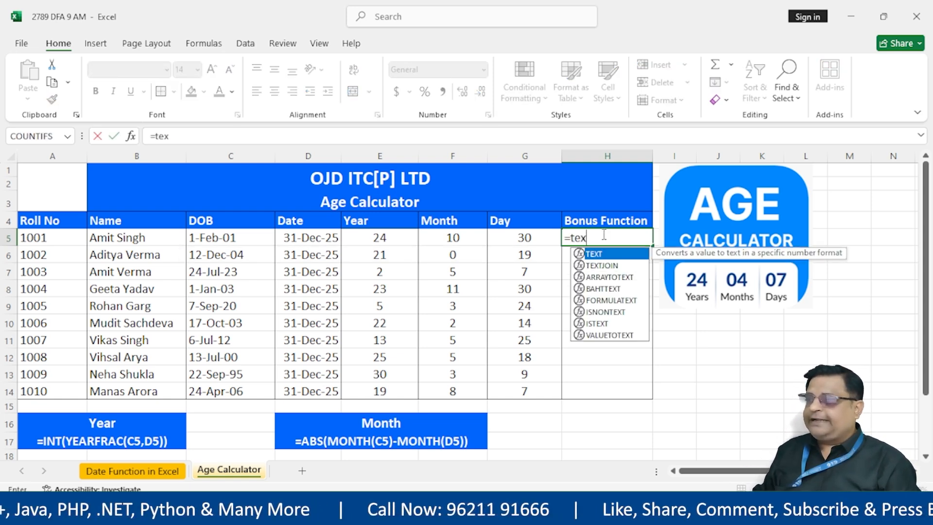
pyautogui.write('t(')
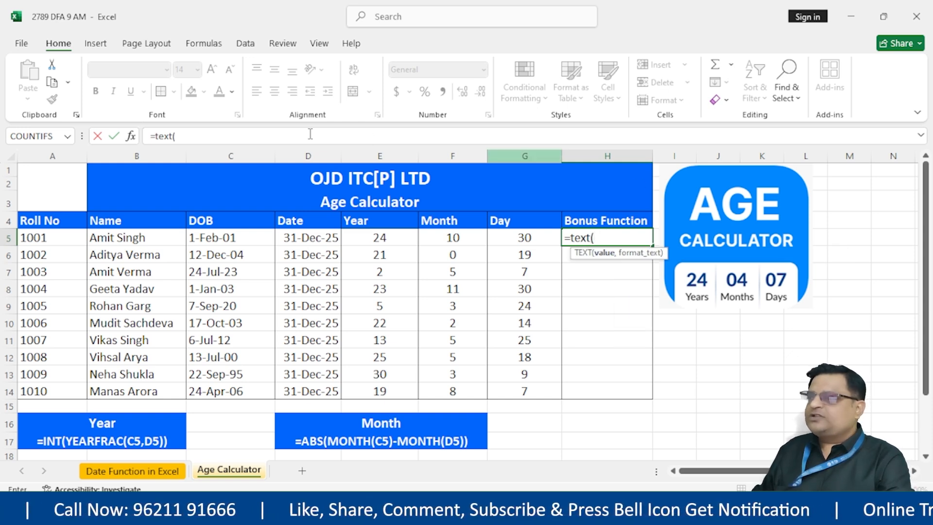
pyautogui.click(233, 237)
pyautogui.write(',"dddd')
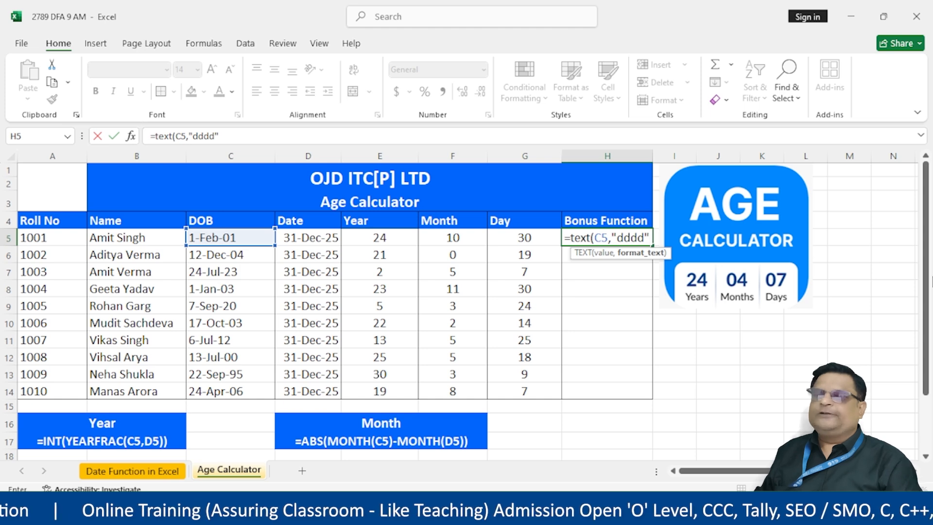
pyautogui.write('")')
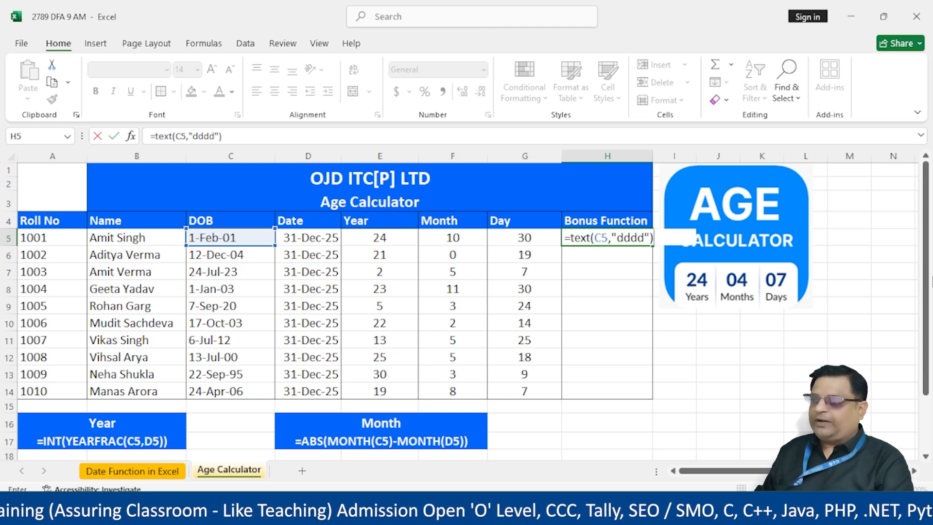
pyautogui.press('Return')
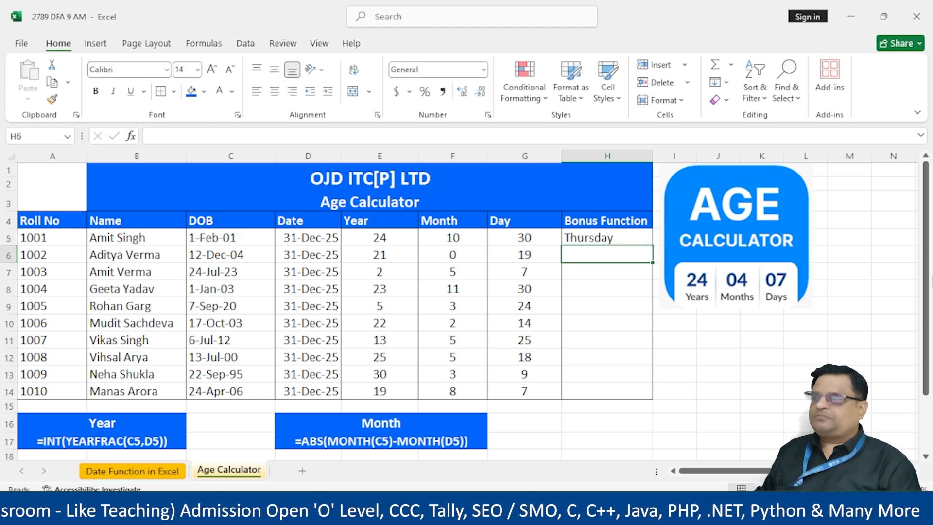
# Fill the weekday formula from H5 down through H14 for all the people.
pyautogui.click(261, 237)
pyautogui.click(631, 237)
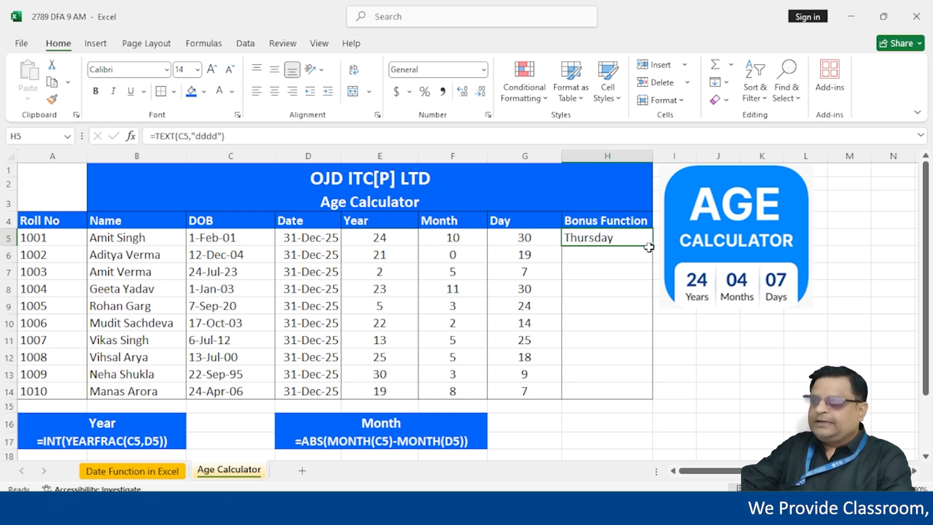
pyautogui.moveTo(652, 245); pyautogui.dragTo(659, 395)
pyautogui.click(706, 425)
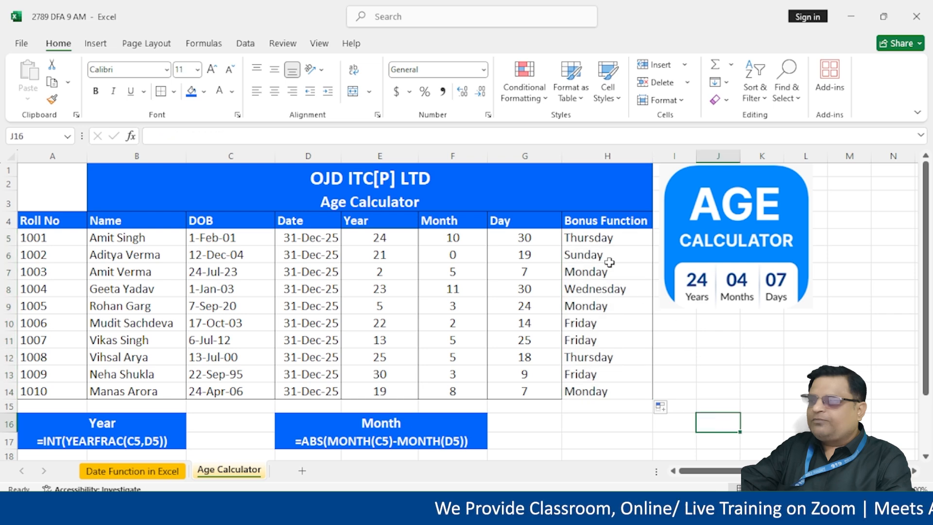
pyautogui.moveTo(581, 226); pyautogui.dragTo(592, 390)
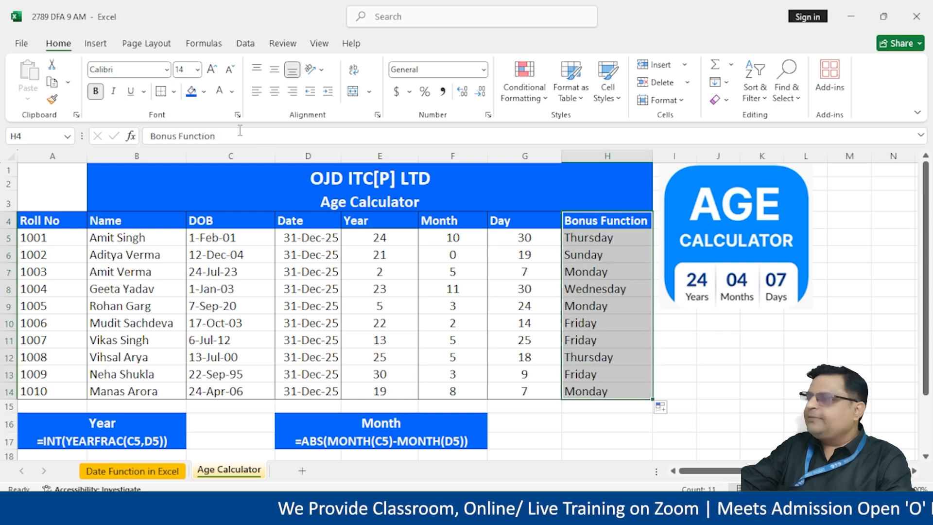
pyautogui.click(713, 408)
# Copy the formula text =TEXT(C5,"dddd") from H5 and leave the cell unedited.
pyautogui.doubleClick(596, 238)
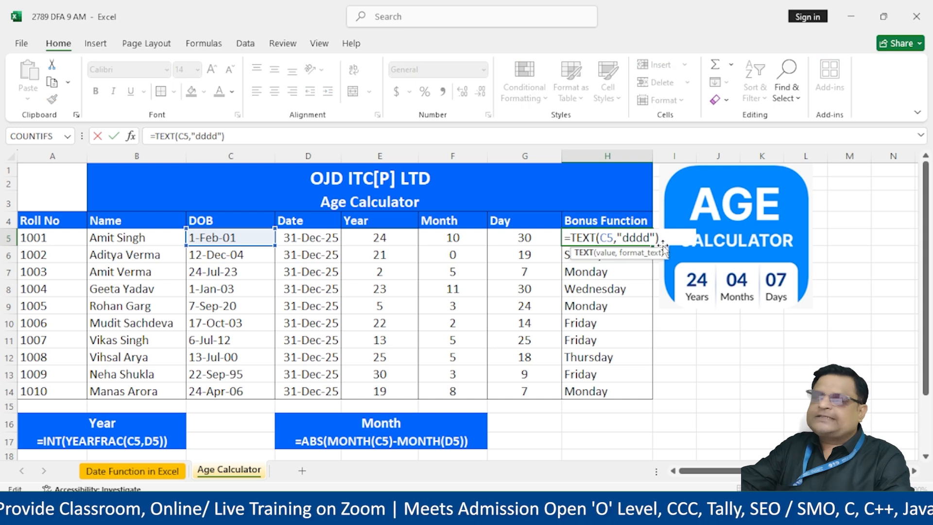
pyautogui.moveTo(653, 242); pyautogui.dragTo(526, 250)
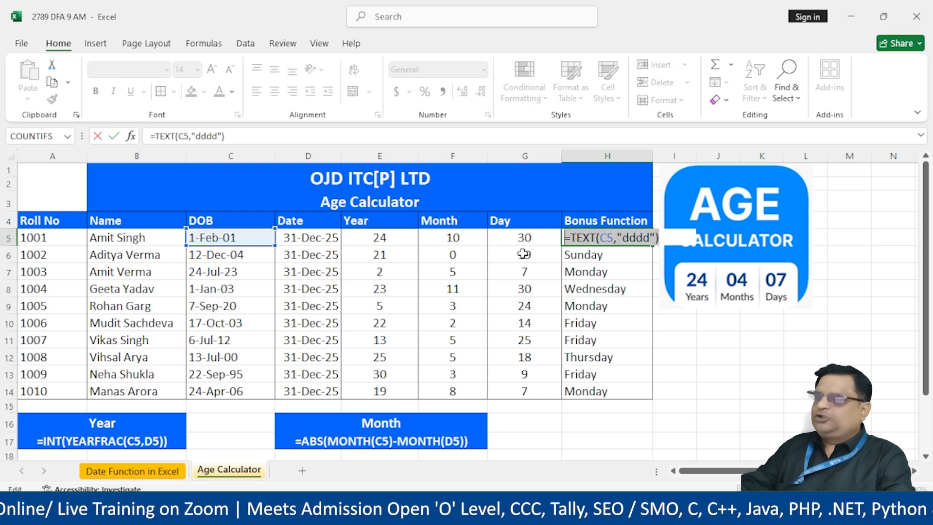
pyautogui.hotkey('ctrl', 'c')
pyautogui.press('Escape')
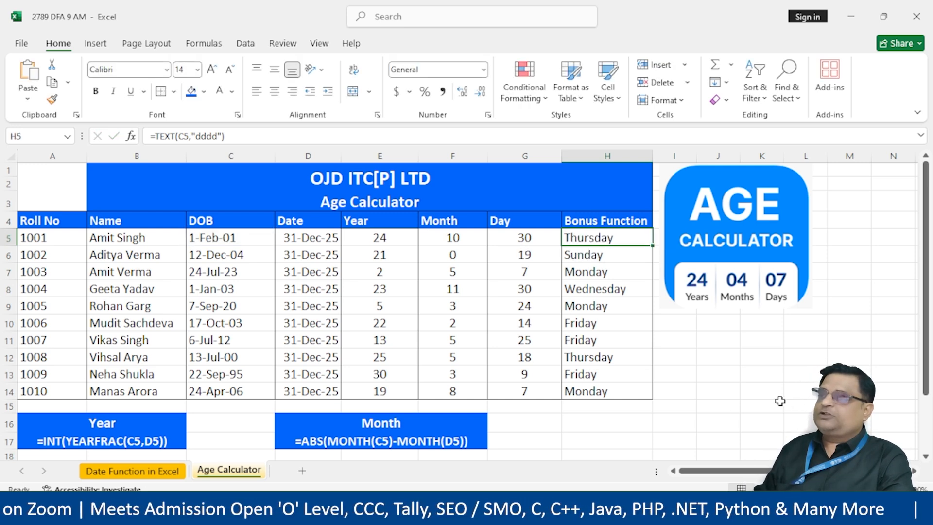
pyautogui.click(780, 401)
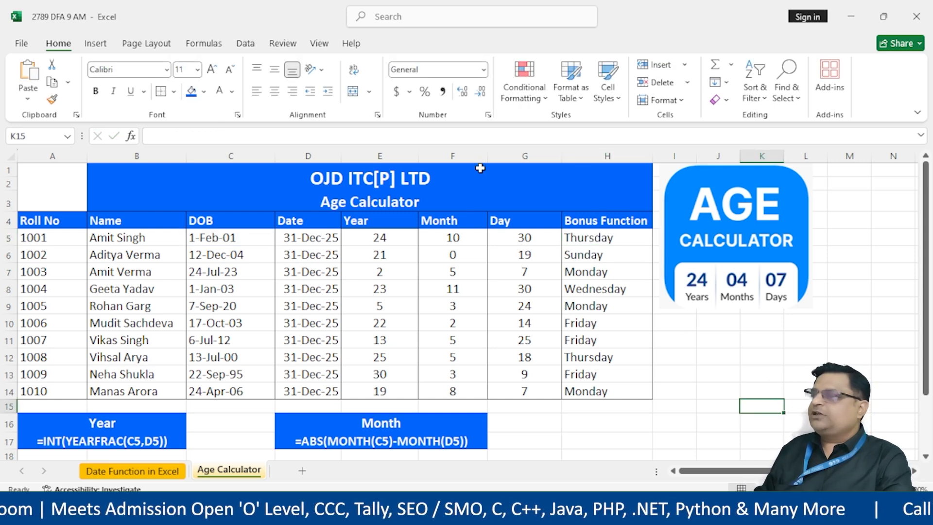
# Draw a wide text box across rows 7 to 11 of the table and paste the copied formula text into it.
pyautogui.click(96, 44)
pyautogui.click(808, 94)
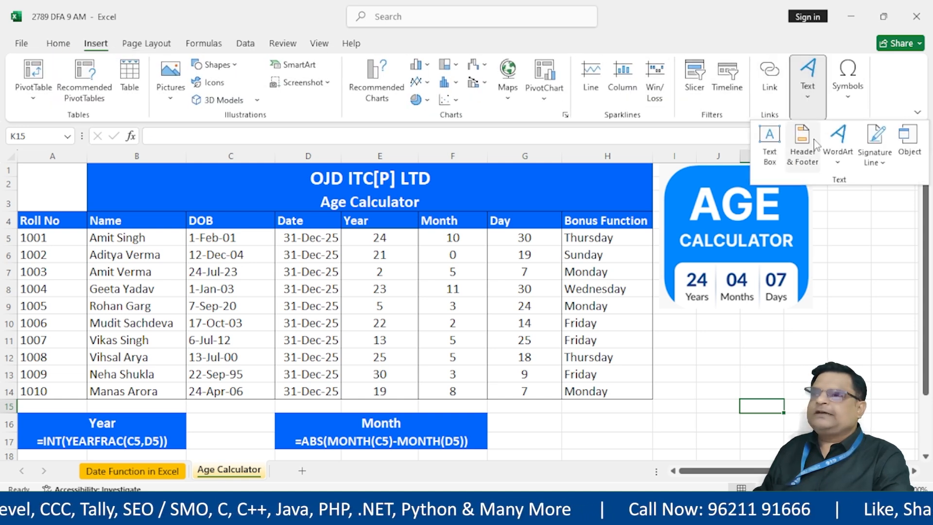
pyautogui.click(769, 138)
pyautogui.moveTo(56, 265); pyautogui.dragTo(553, 353)
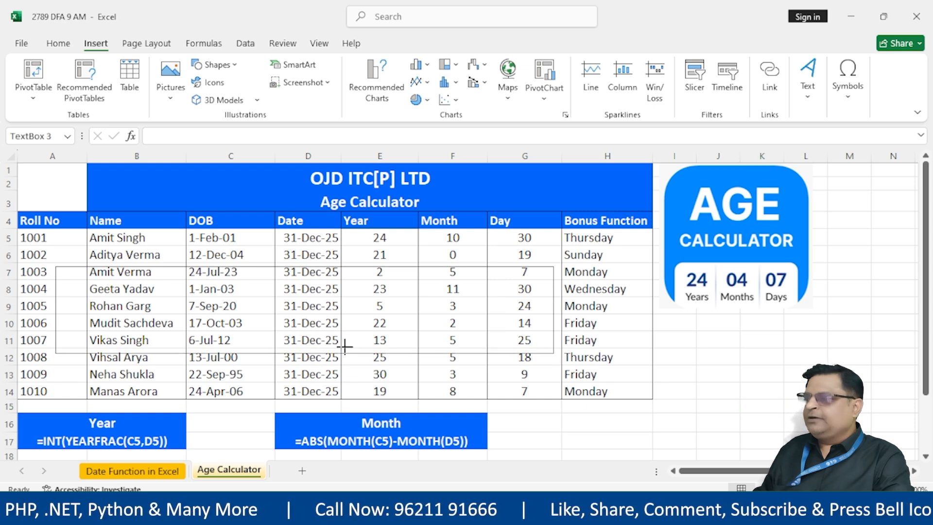
pyautogui.hotkey('ctrl', 'v')
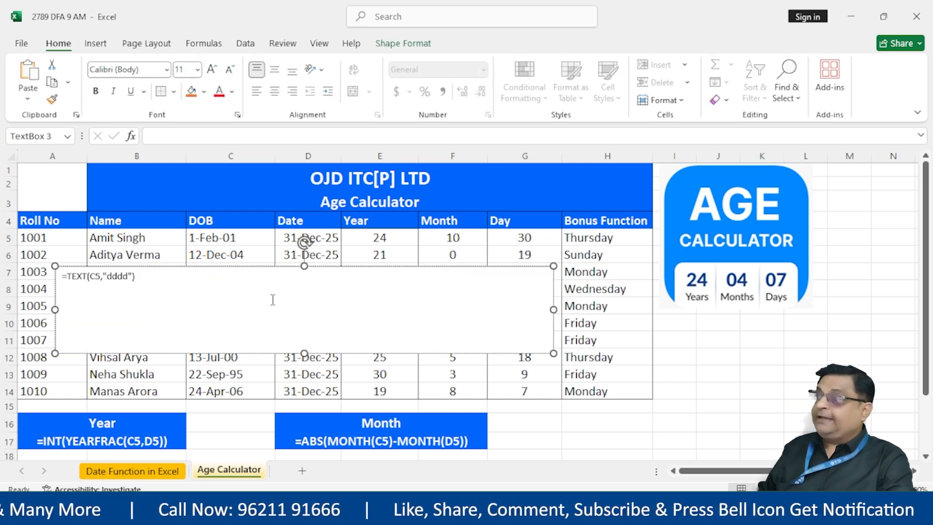
# Enlarge the formula text in the text box to size 66 and centre it horizontally.
pyautogui.moveTo(272, 300); pyautogui.dragTo(62, 276)
pyautogui.click(211, 68)
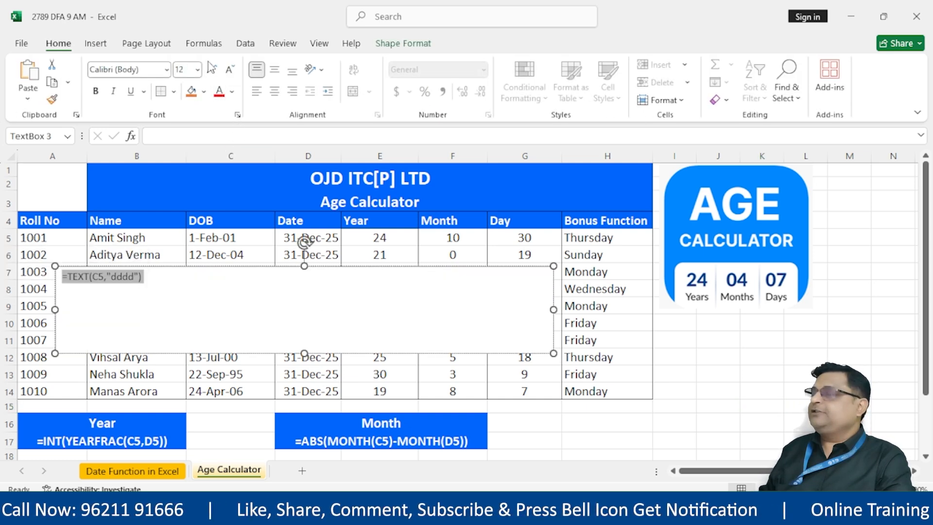
pyautogui.click(210, 73)
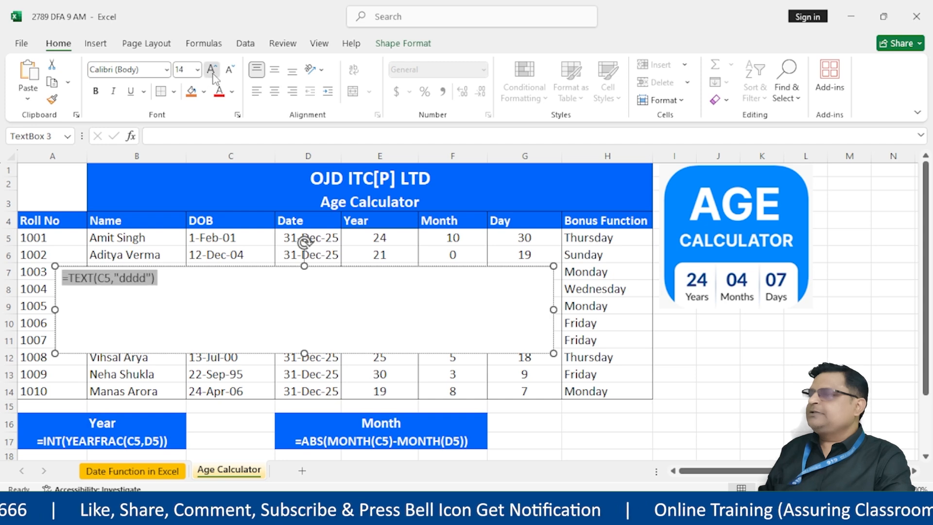
pyautogui.click(211, 73)
pyautogui.click(211, 73)
pyautogui.click(210, 73)
pyautogui.click(211, 73)
pyautogui.click(212, 73)
pyautogui.click(212, 74)
pyautogui.doubleClick(212, 74)
pyautogui.click(212, 74)
pyautogui.click(212, 74)
pyautogui.click(212, 74)
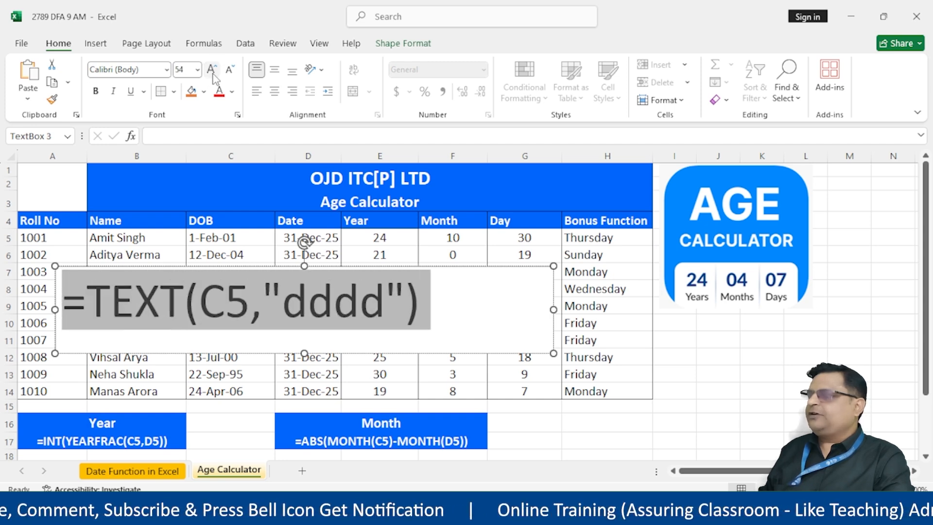
pyautogui.click(213, 74)
pyautogui.click(213, 75)
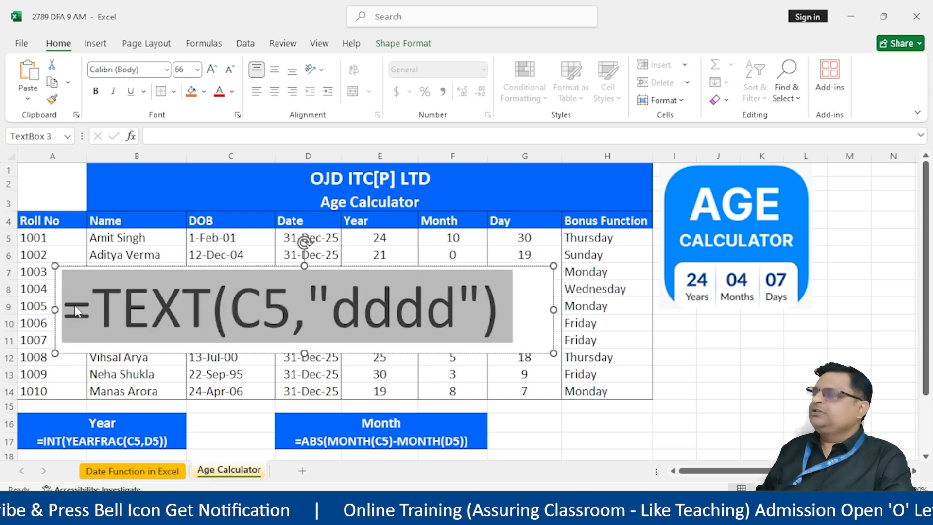
pyautogui.click(274, 91)
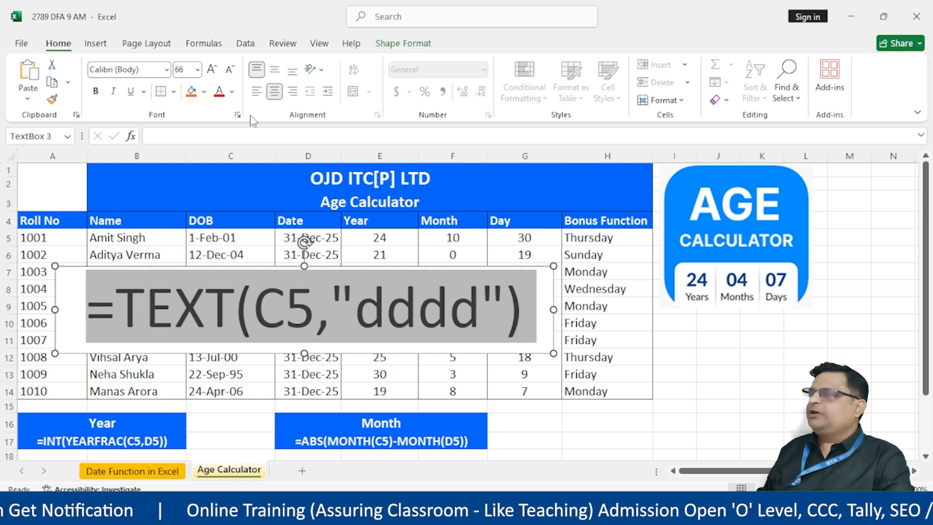
# Fill the formula text box with the recently used blue and colour its text white.
pyautogui.click(205, 92)
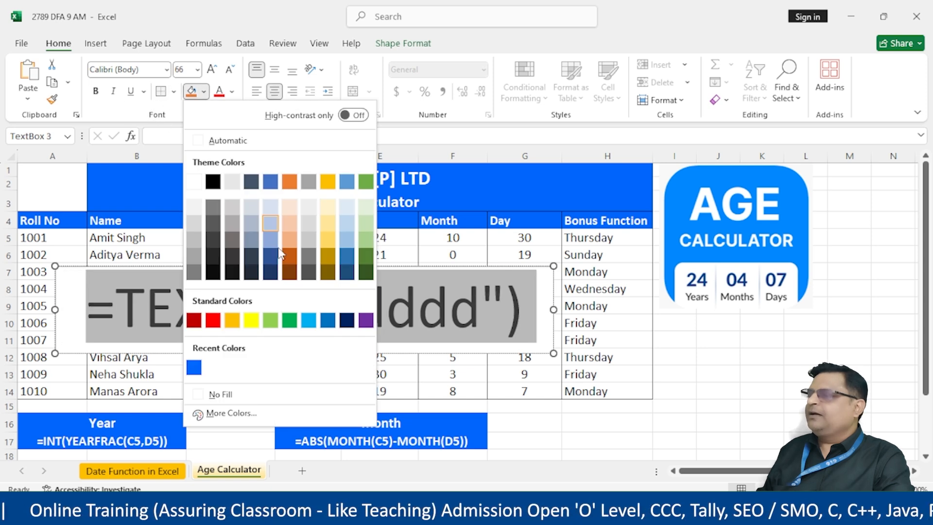
pyautogui.click(193, 367)
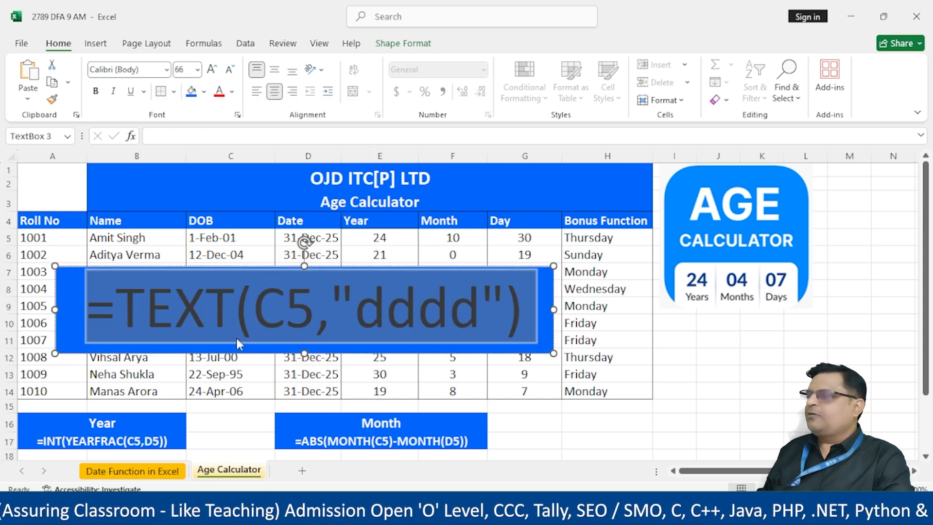
pyautogui.click(234, 91)
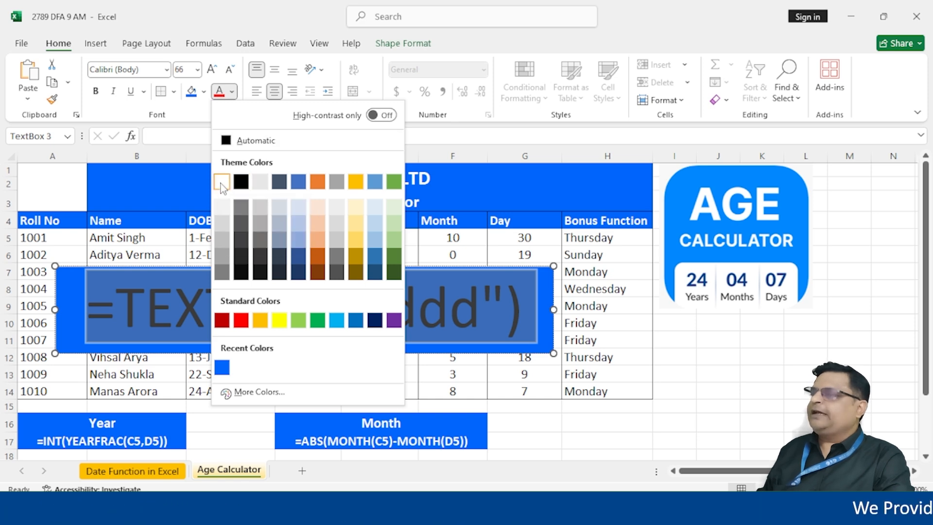
pyautogui.click(673, 334)
pyautogui.moveTo(569, 330); pyautogui.dragTo(564, 336)
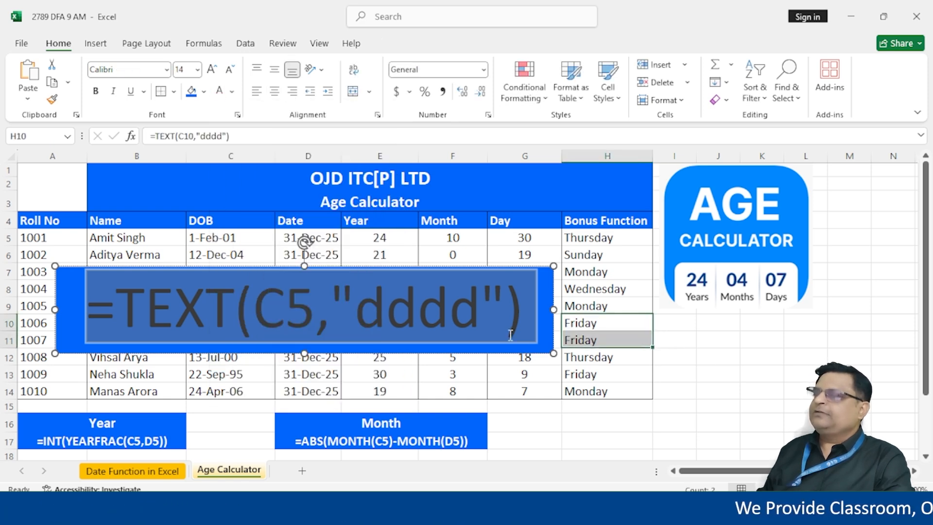
pyautogui.click(549, 341)
pyautogui.click(552, 331)
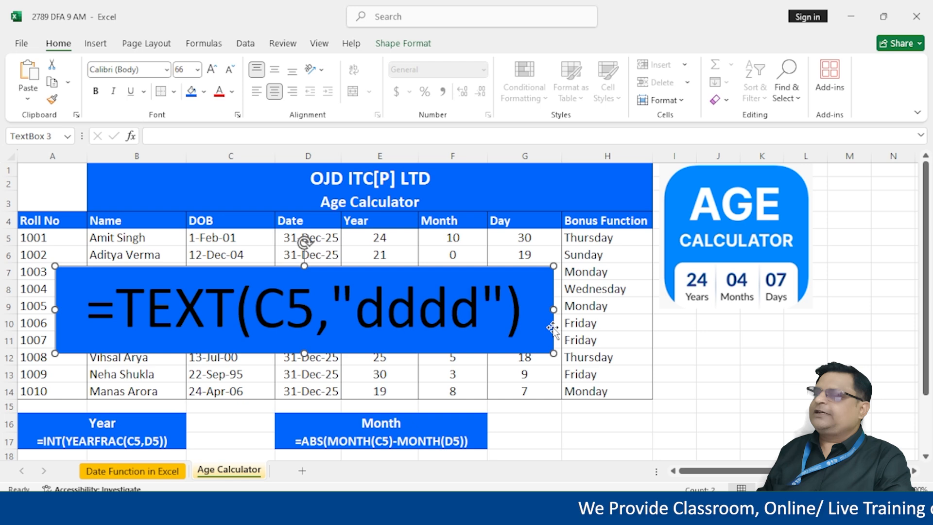
pyautogui.click(232, 91)
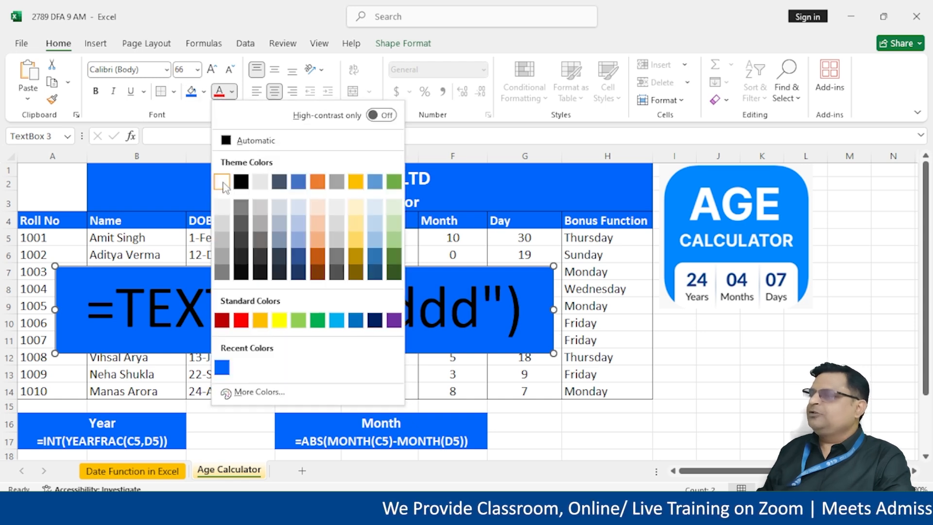
pyautogui.click(235, 180)
# Move the formula text box down over rows 9 to 13 of the table and deselect it.
pyautogui.moveTo(504, 354); pyautogui.dragTo(502, 381)
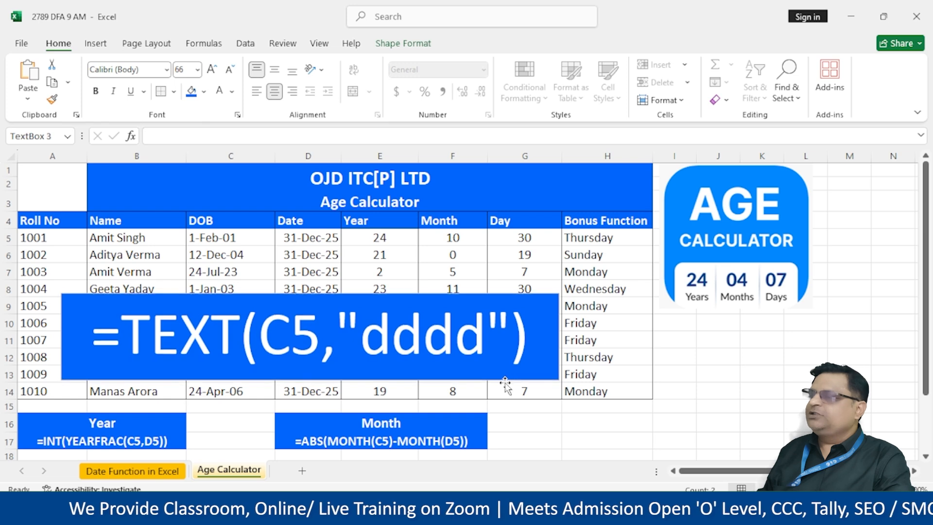
pyautogui.scroll(-1, 522, 391)
pyautogui.scroll(-1, 521, 391)
pyautogui.scroll(1, 558, 406)
pyautogui.click(617, 407)
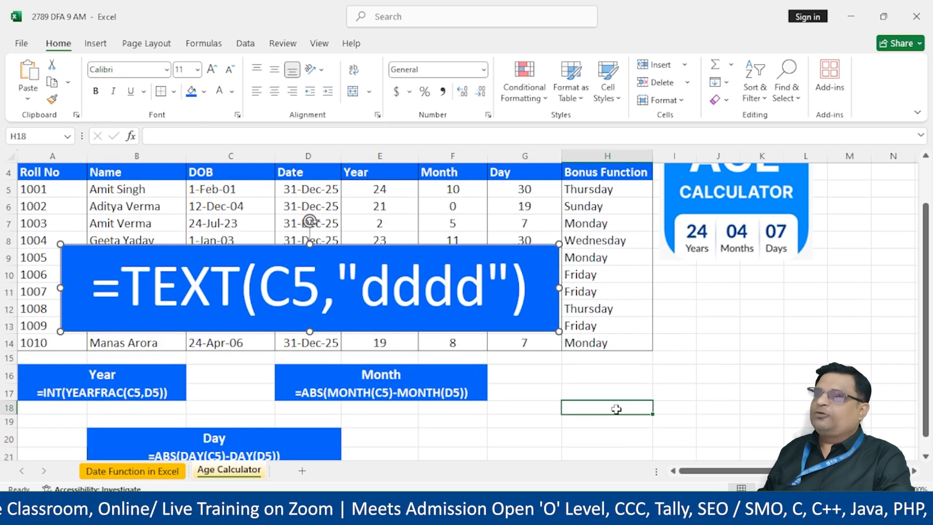
pyautogui.scroll(1, 699, 357)
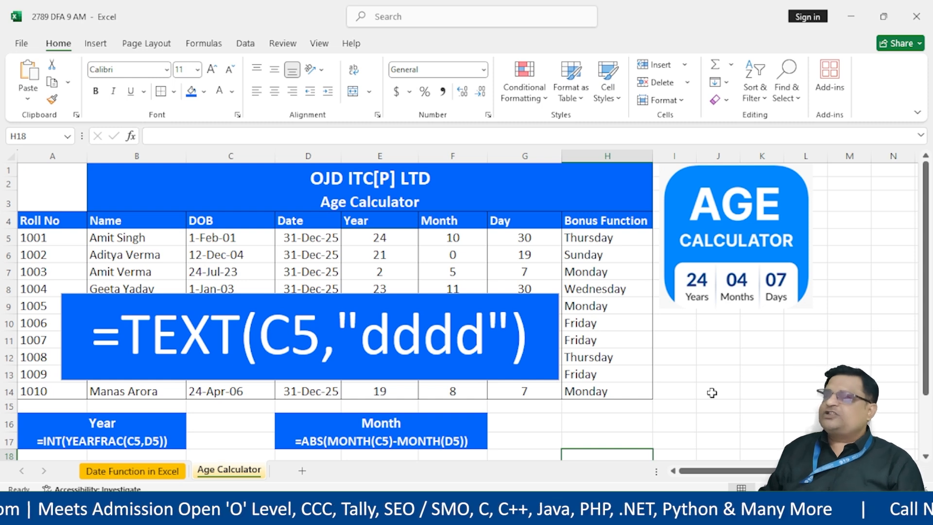
pyautogui.scroll(-1, 726, 376)
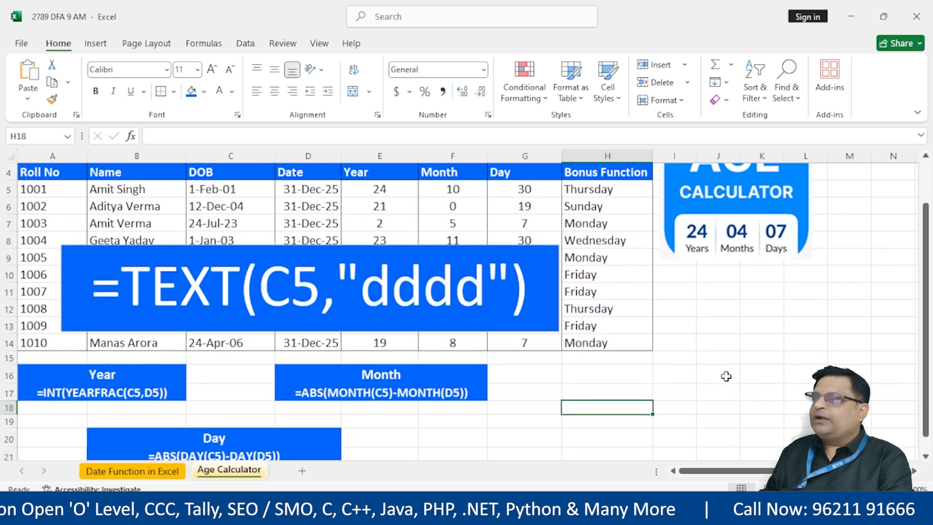
pyautogui.scroll(-1, 719, 400)
pyautogui.scroll(2, 714, 402)
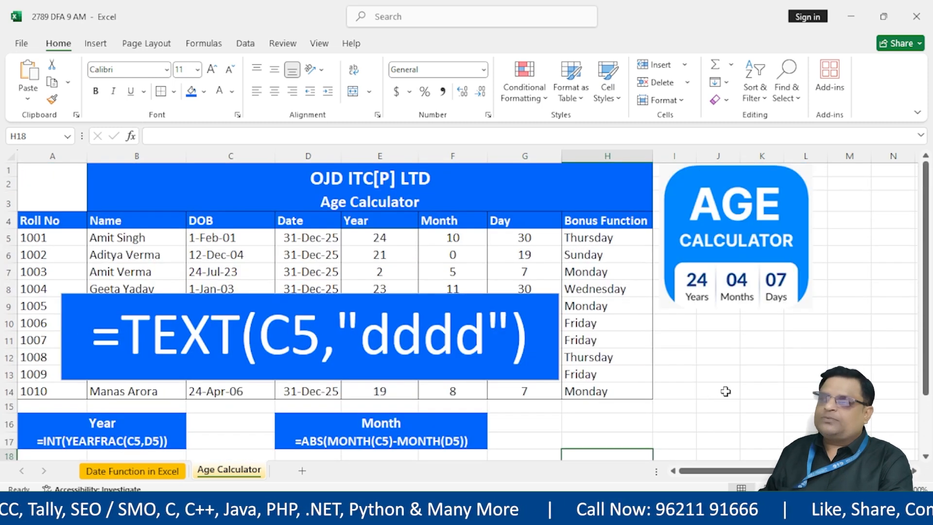